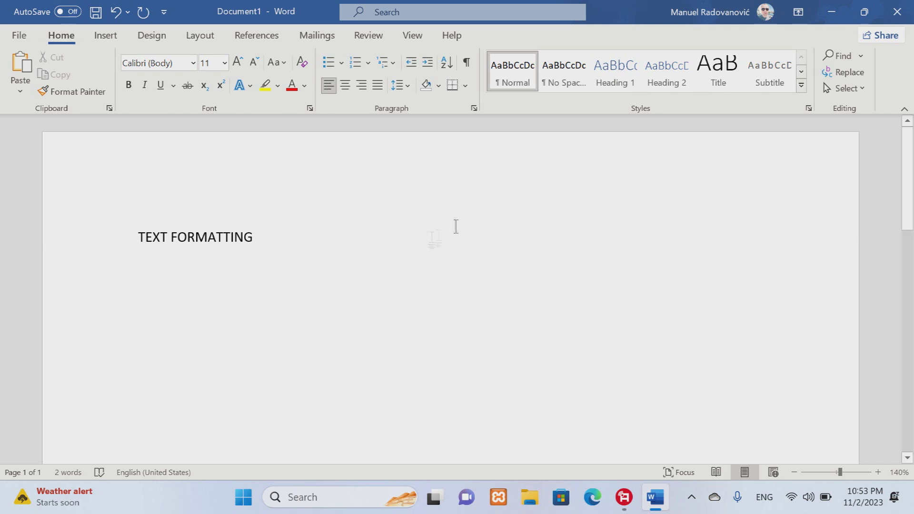
# Try bold on the TEXT FORMATTING heading, and apply the No Spacing style with a blank line beneath it.
pyautogui.moveTo(263, 236); pyautogui.dragTo(120, 237)
pyautogui.hotkey('ctrl', 'b')
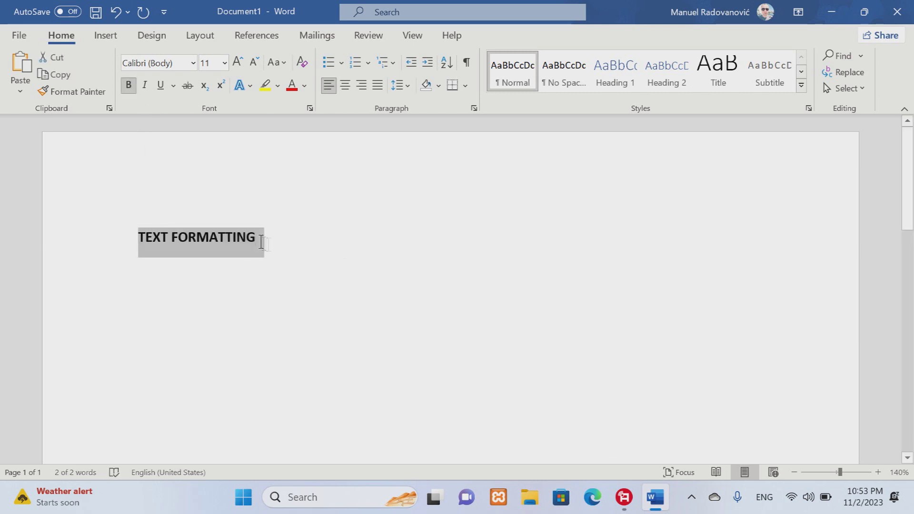
pyautogui.click(260, 242)
pyautogui.click(564, 71)
pyautogui.press('Return')
pyautogui.press('Return')
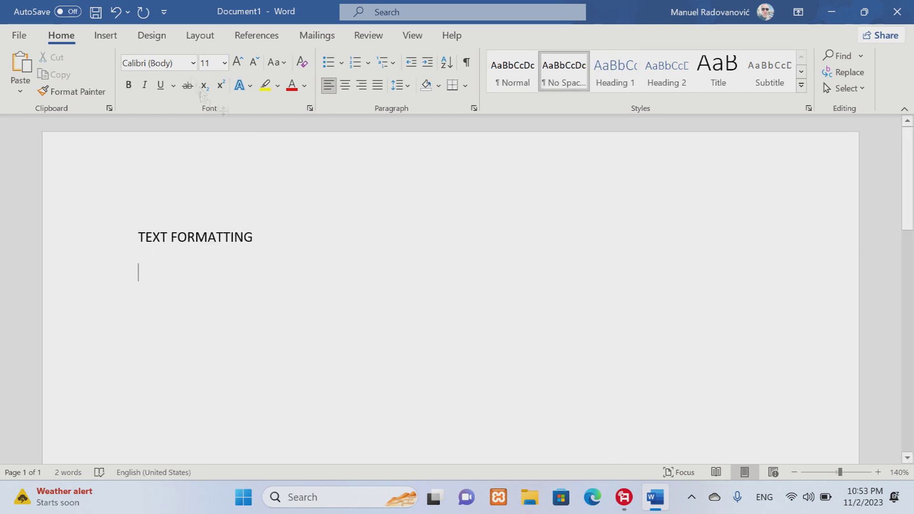
# Save the document as "03. Text formatting" in the microsoft_word_tutorial folder.
pyautogui.click(96, 12)
pyautogui.click(183, 283)
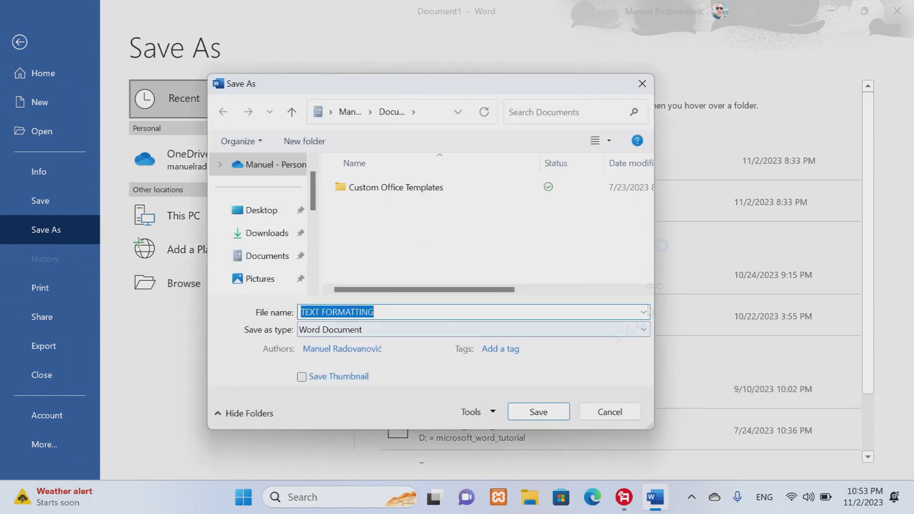
pyautogui.scroll(-3, 249, 210)
pyautogui.scroll(-3, 276, 214)
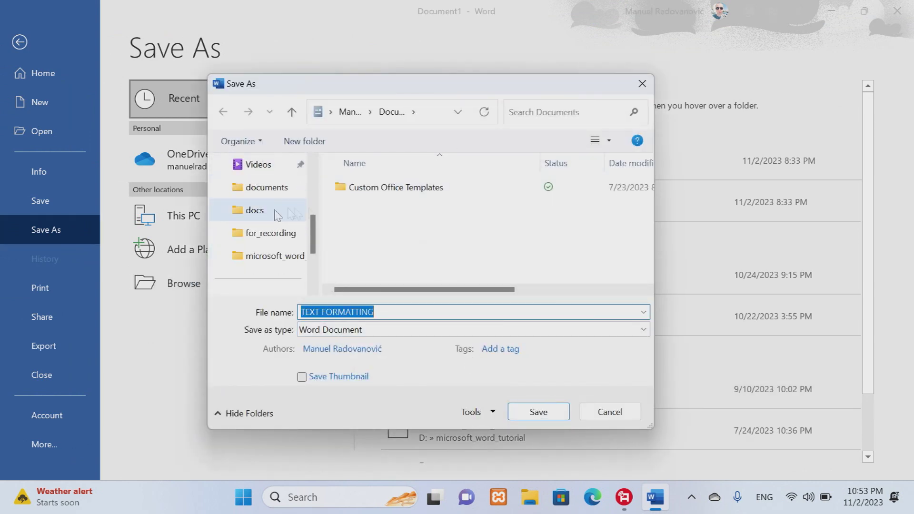
pyautogui.click(241, 257)
pyautogui.click(398, 312)
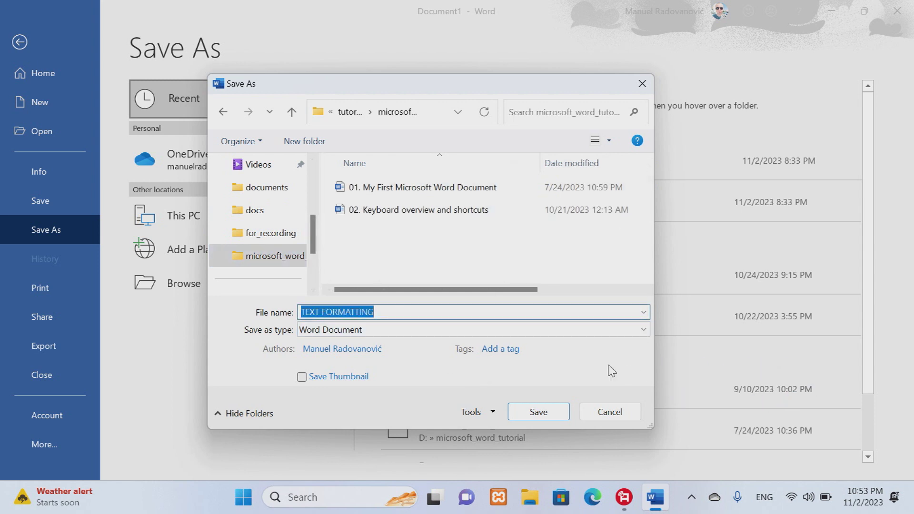
pyautogui.write('03. Text formatting')
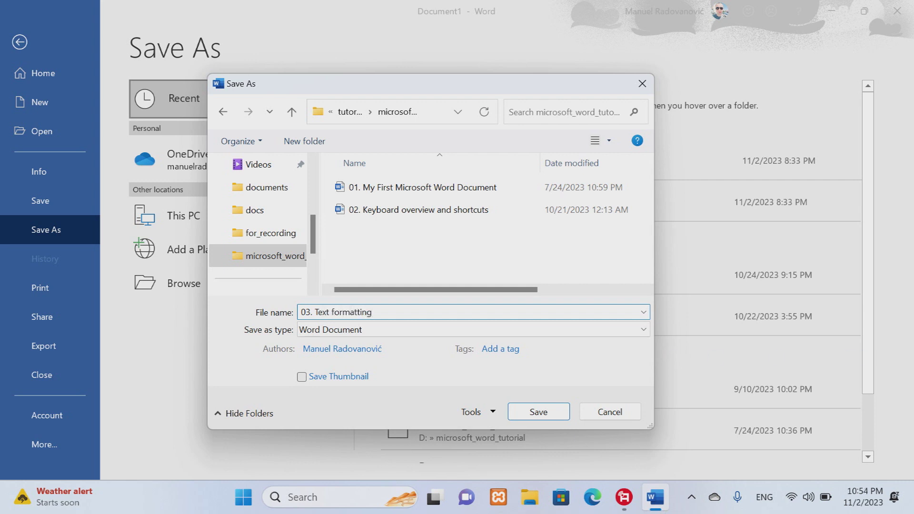
pyautogui.click(555, 416)
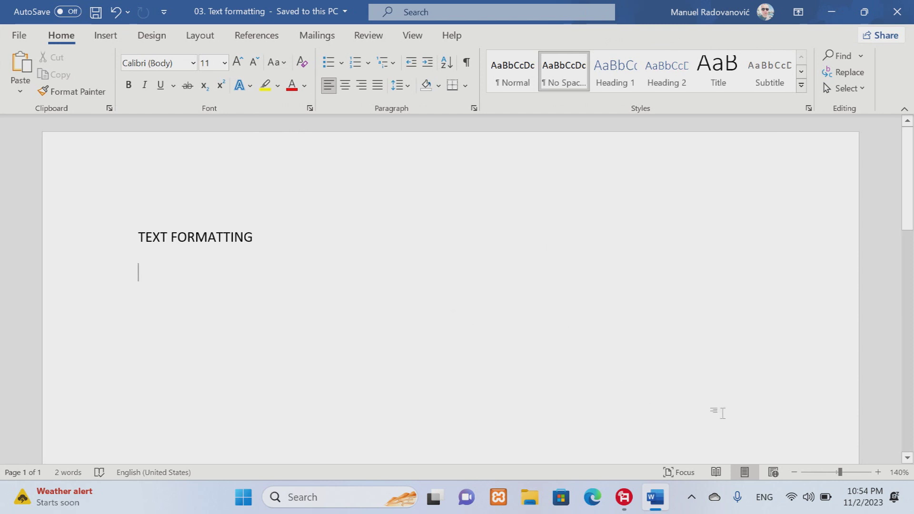
# Add the subheading HOME PANEL below the TEXT FORMATTING heading and make it italic.
pyautogui.write('HOMR')
pyautogui.press('BackSpace')
pyautogui.write('E PANE')
pyautogui.write(';')
pyautogui.moveTo(227, 274); pyautogui.dragTo(137, 273)
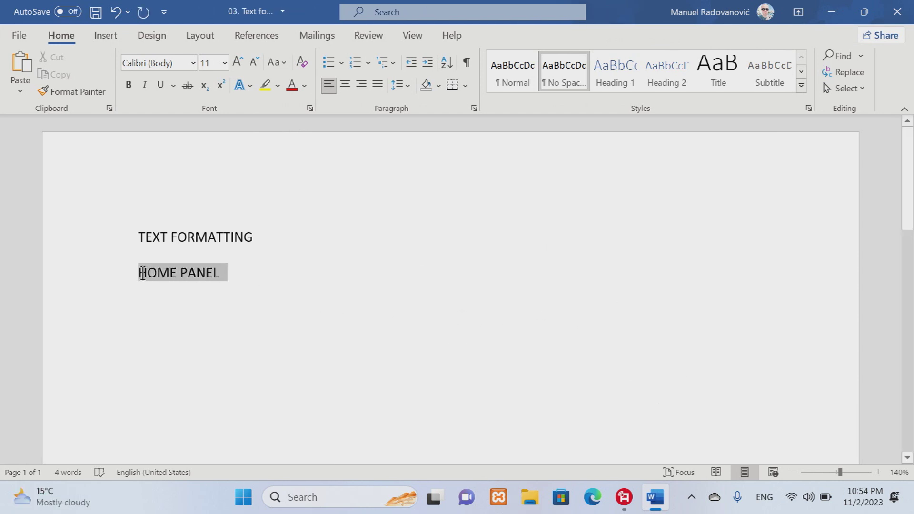
pyautogui.click(145, 86)
pyautogui.click(364, 297)
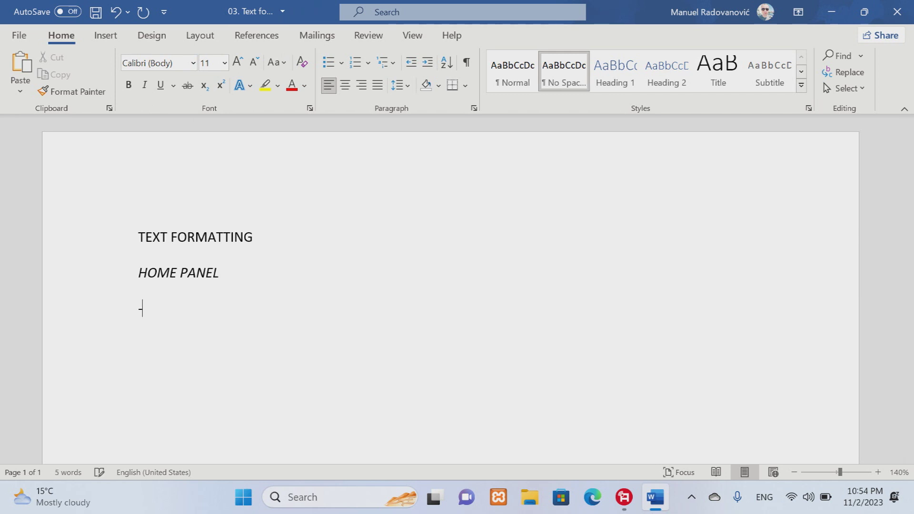
# Create a dashed list under HOME PANEL with the items Clipboard, Font, Paragraph, Styles and Editing.
pyautogui.write('- Clipboard')
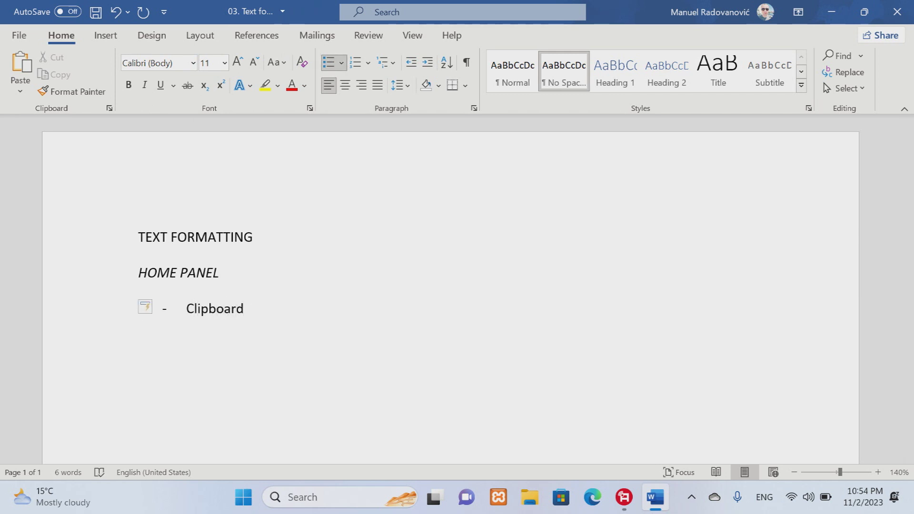
pyautogui.press('Return')
pyautogui.write('Font')
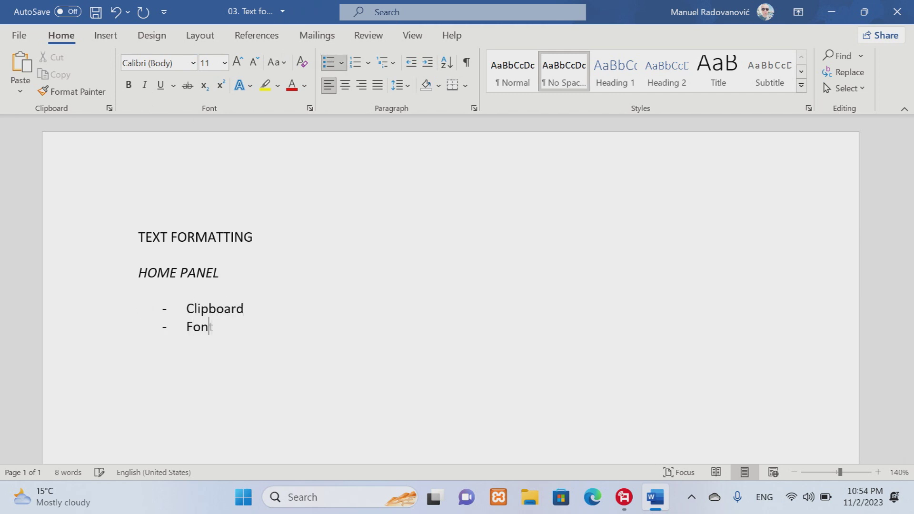
pyautogui.press('Return')
pyautogui.write('Para')
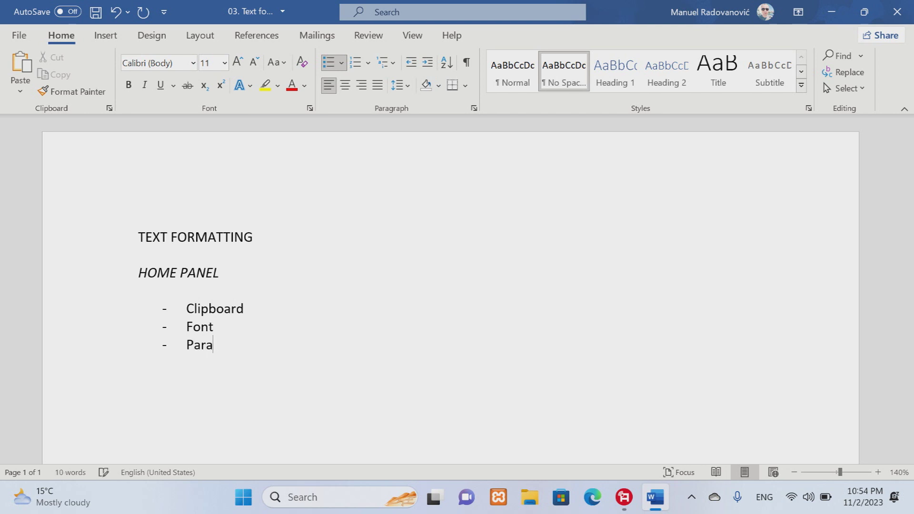
pyautogui.write('graph Styles')
pyautogui.press('Return')
pyautogui.write('Editing')
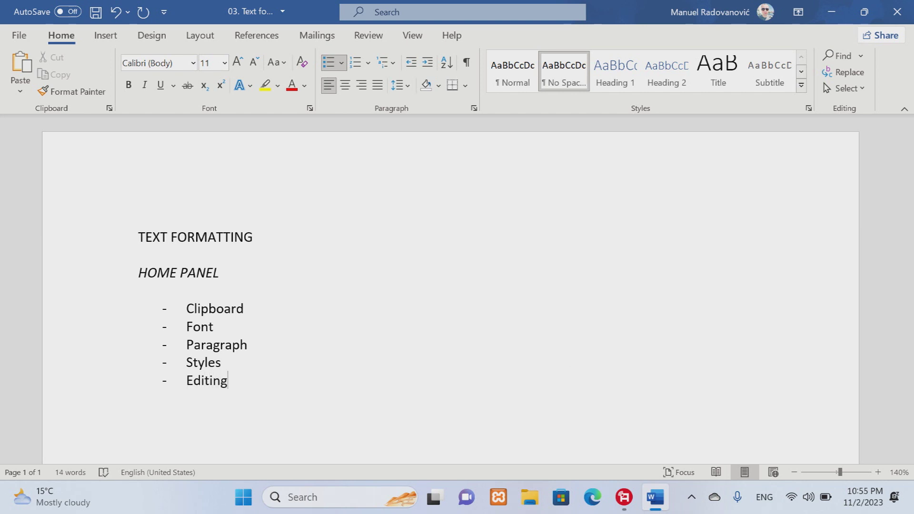
# Add "Collapse the Ribbon" as the last item of the dashed list and end the list.
pyautogui.write('Collapse the Rinb')
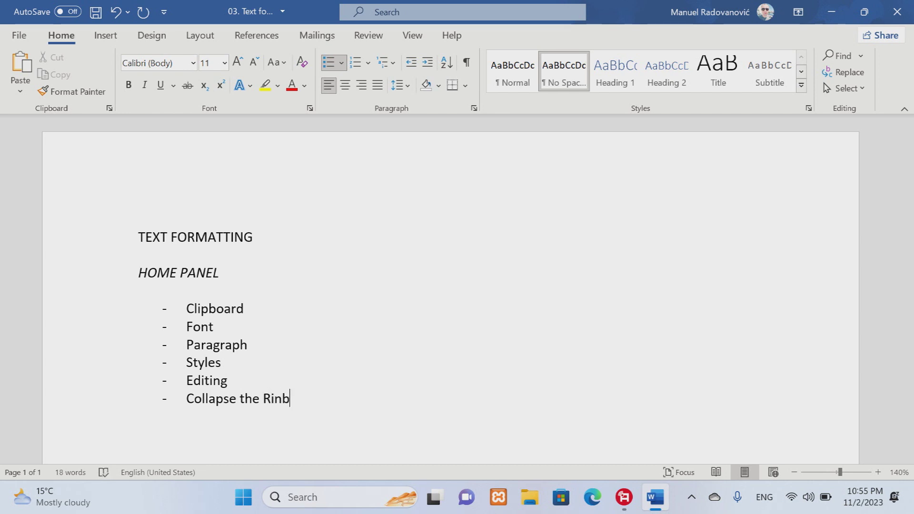
pyautogui.press('BackSpace')
pyautogui.press('BackSpace')
pyautogui.write('bbon')
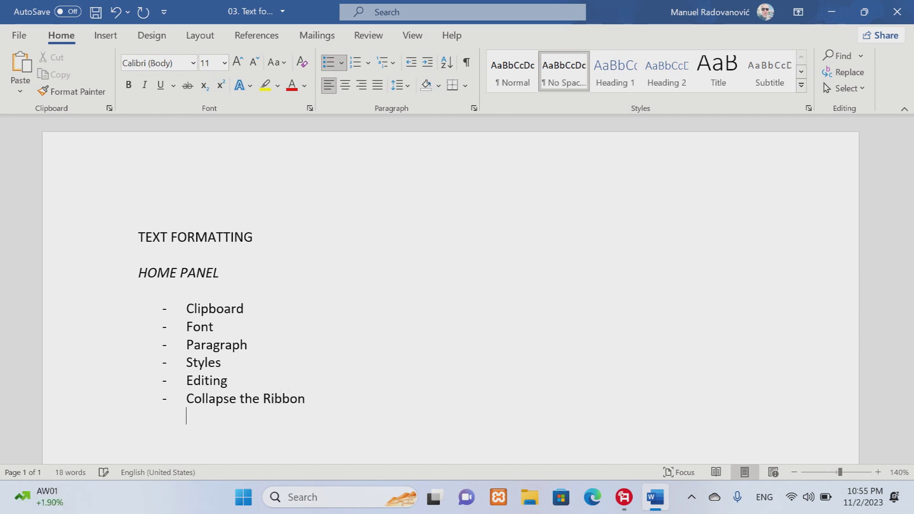
pyautogui.press('BackSpace')
pyautogui.press('Return')
pyautogui.press('BackSpace')
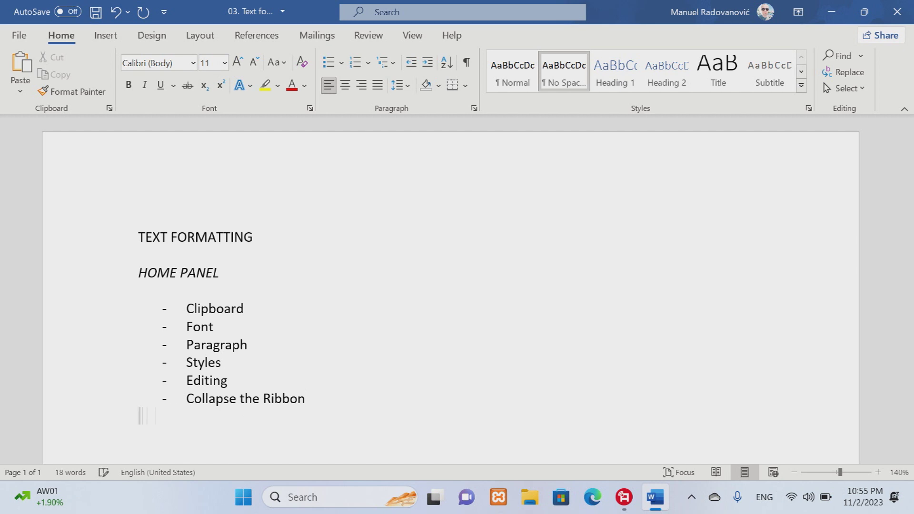
# Add a CLIPBOARD subheading below the list, followed by the lines "Copy text!", "Paste text!" and "Cut text!".
pyautogui.write('CLIPBOARD')
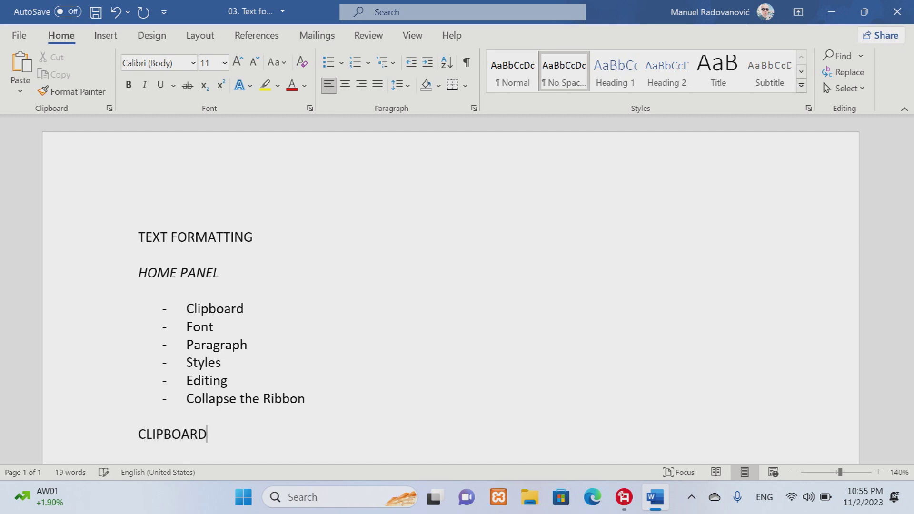
pyautogui.press('Return')
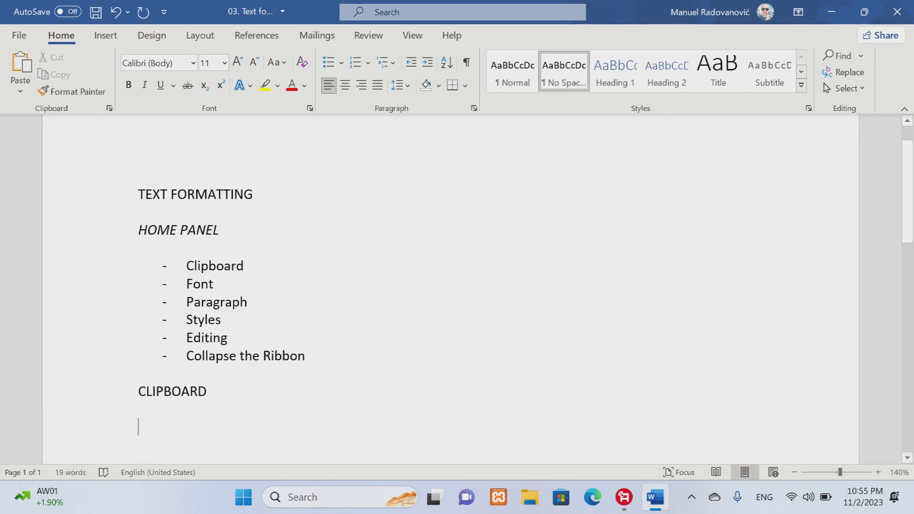
pyautogui.write('Copy text!')
pyautogui.press('Return')
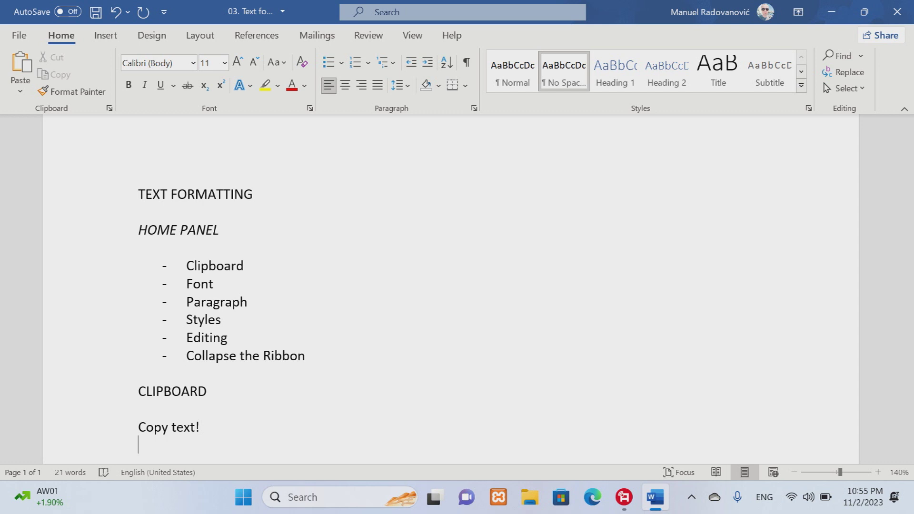
pyautogui.write('Paste text!')
pyautogui.press('Return')
pyautogui.write('Cut t')
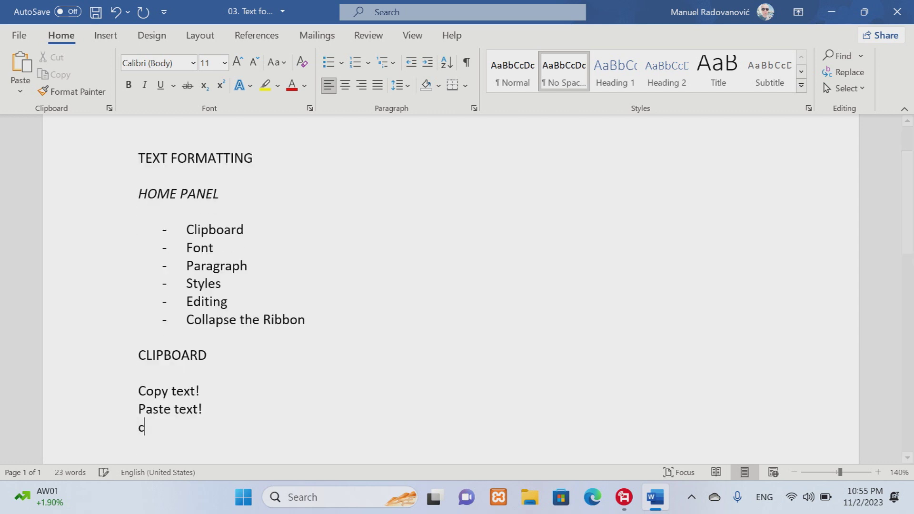
pyautogui.write('ext! ')
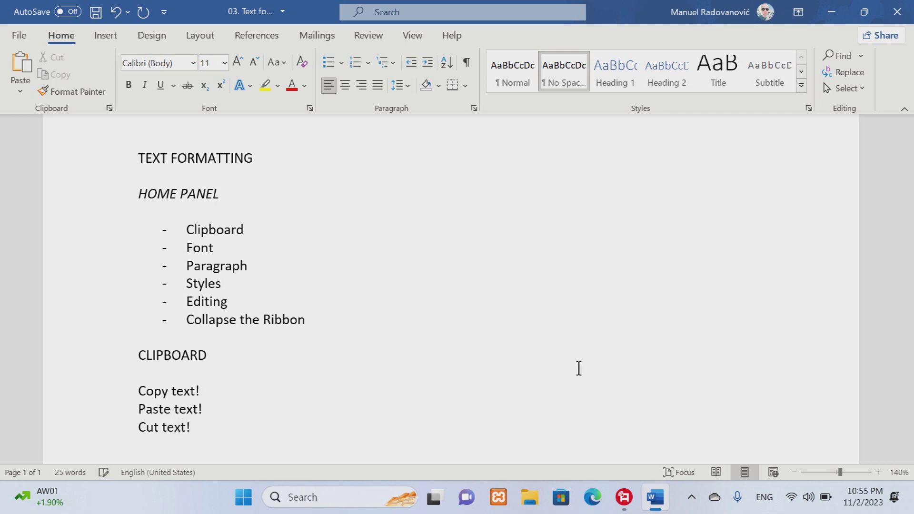
# Add the line "Use Format Painter!" below "Cut text!".
pyautogui.write('Use format')
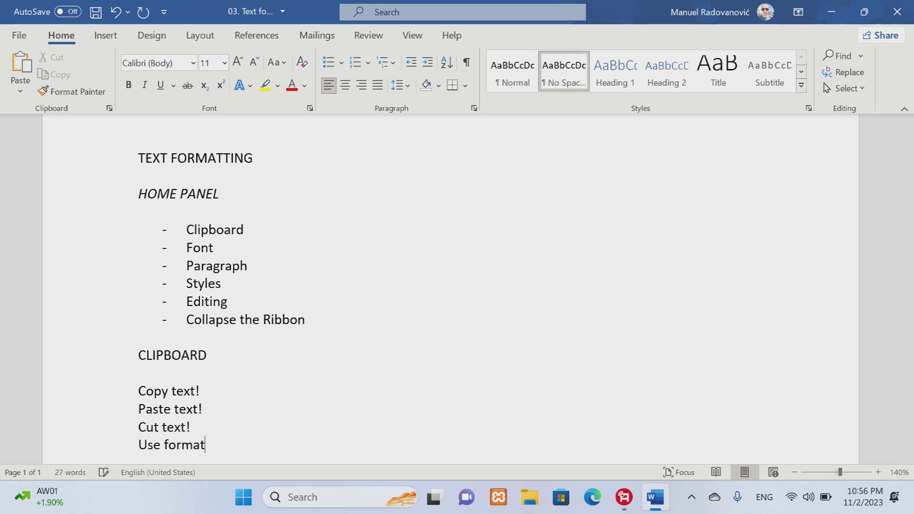
pyautogui.press('Delete')
pyautogui.write('Format ')
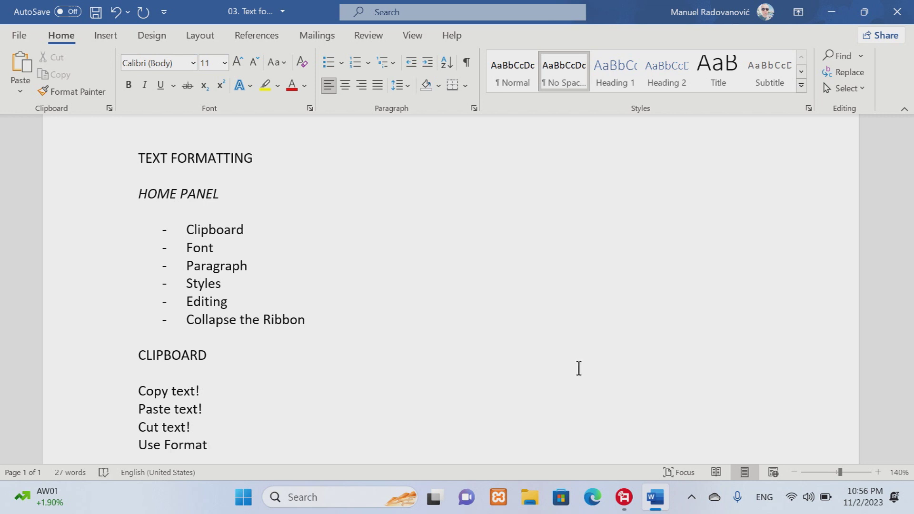
pyautogui.write('Painter!')
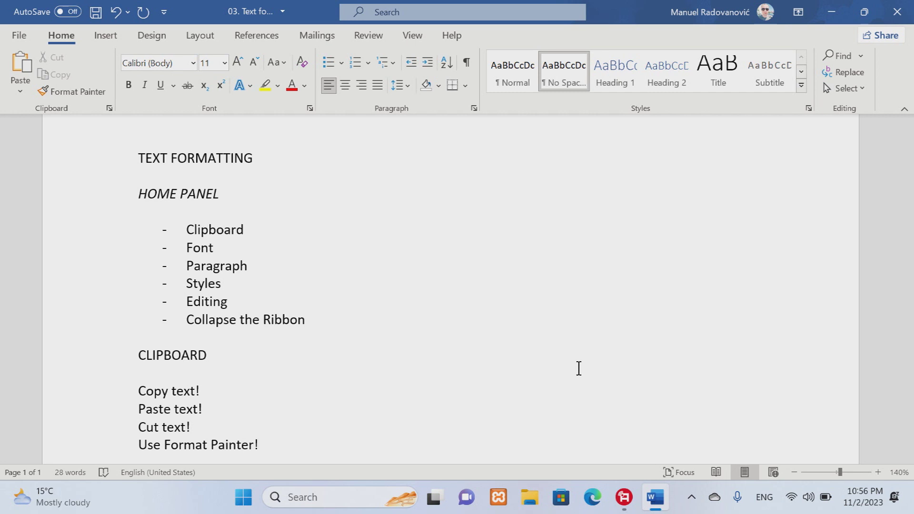
# Leave a blank line after the clipboard lines and add the sample line "Some text. – copy".
pyautogui.press('Return')
pyautogui.press('Return')
pyautogui.write('Some text')
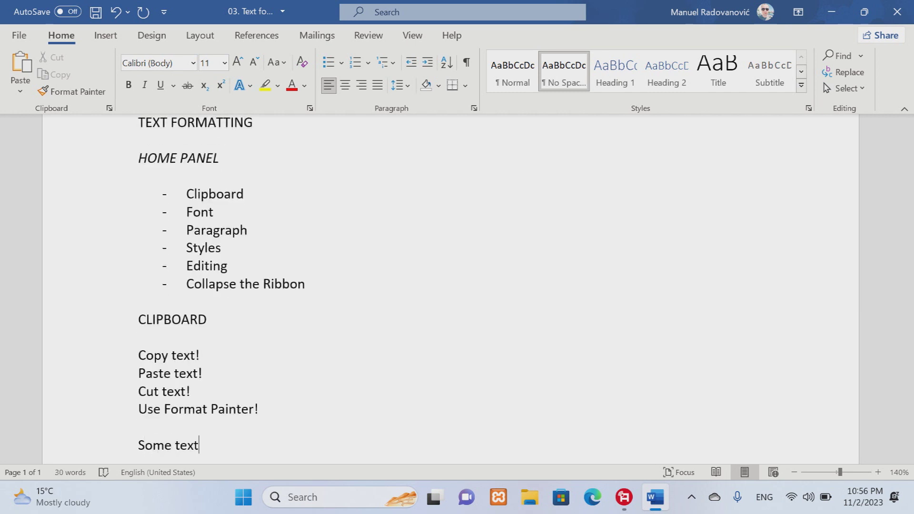
pyautogui.write('. - copy')
pyautogui.press('Return')
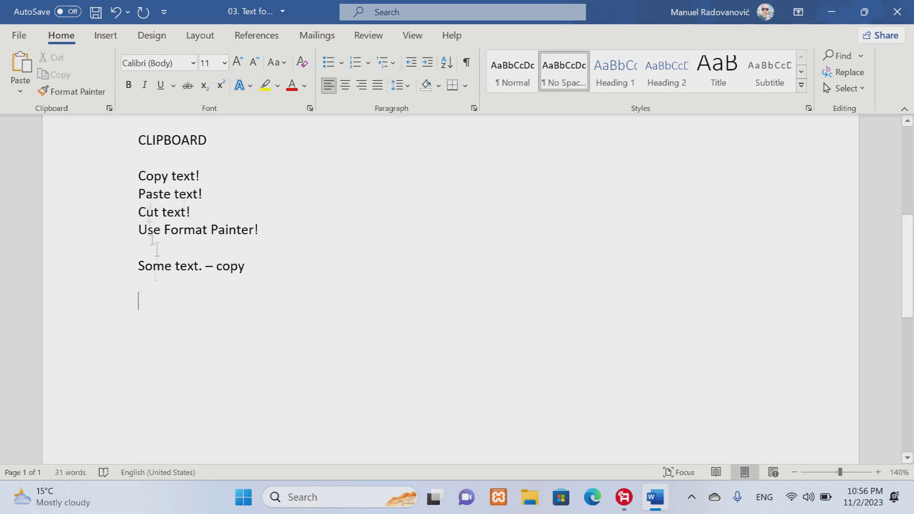
# Copy "Some text." from the sample line, paste it on the line below and append "– paste".
pyautogui.moveTo(199, 265); pyautogui.dragTo(148, 269)
pyautogui.moveTo(203, 266); pyautogui.dragTo(145, 267)
pyautogui.click(24, 68)
pyautogui.write('-')
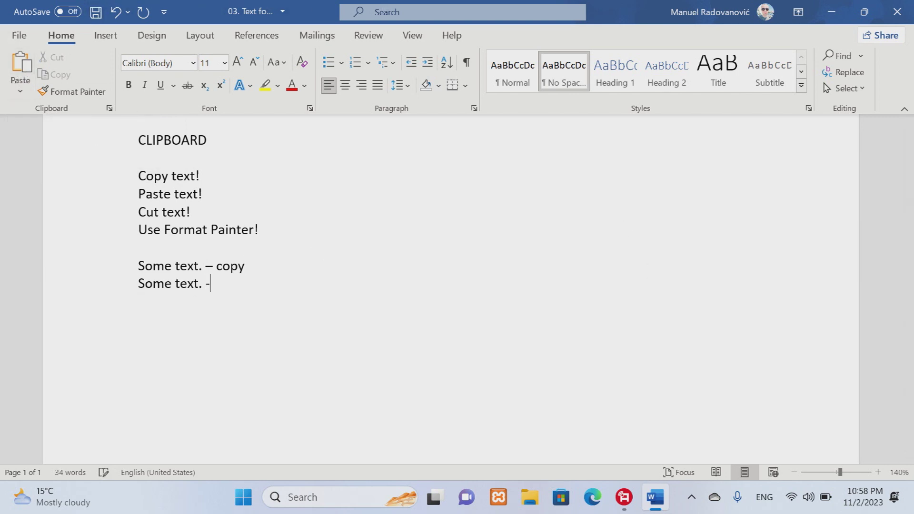
pyautogui.write(' paste')
# Paste "Some text." again on a third line and append "– cut" to it.
pyautogui.press('Return')
pyautogui.write('Some text.')
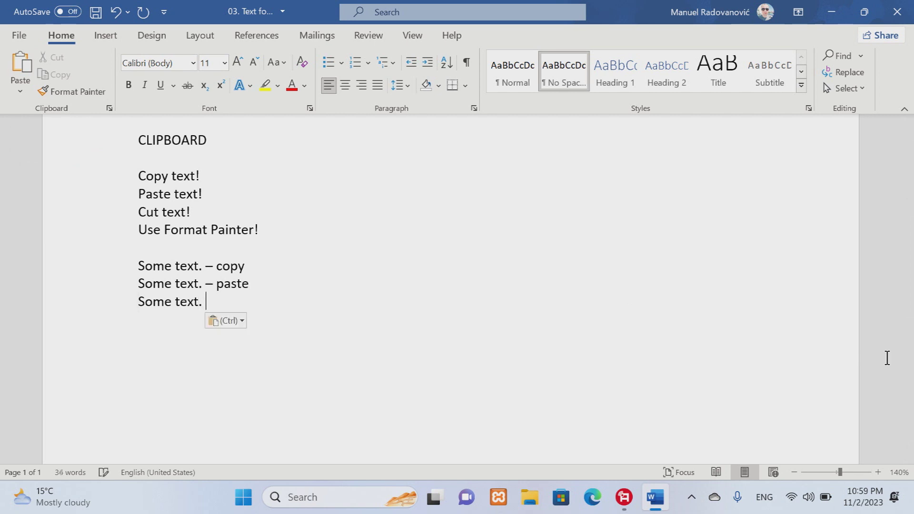
pyautogui.write('/')
pyautogui.write(' cut')
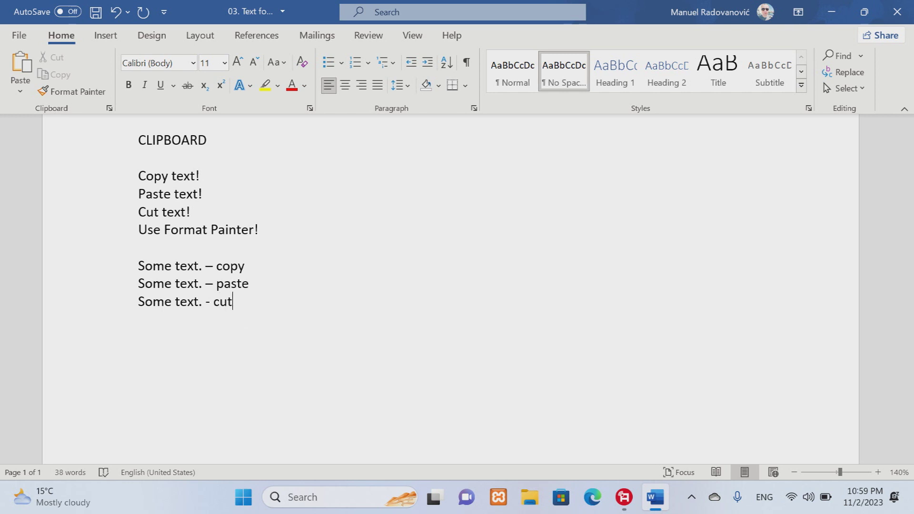
pyautogui.press('Return')
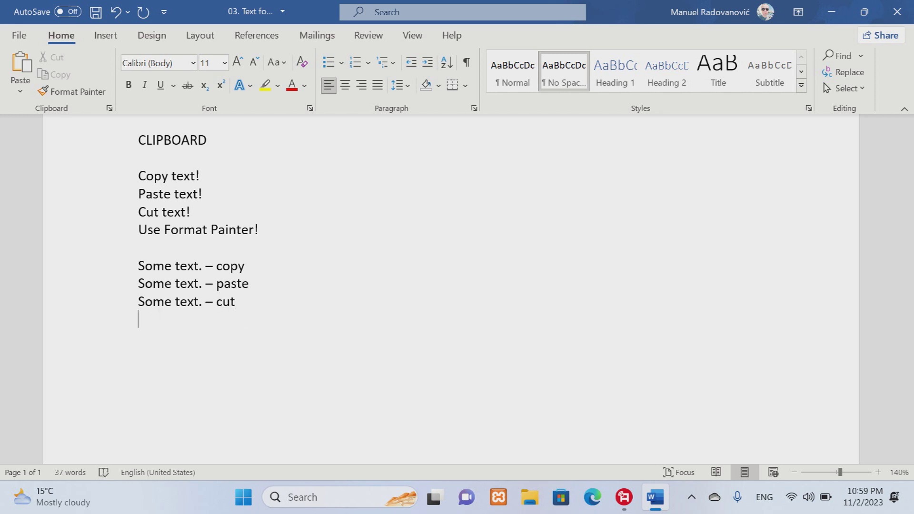
# Extend the third sample line so it reads "Some text. – cut and paste".
pyautogui.tripleClick(242, 303)
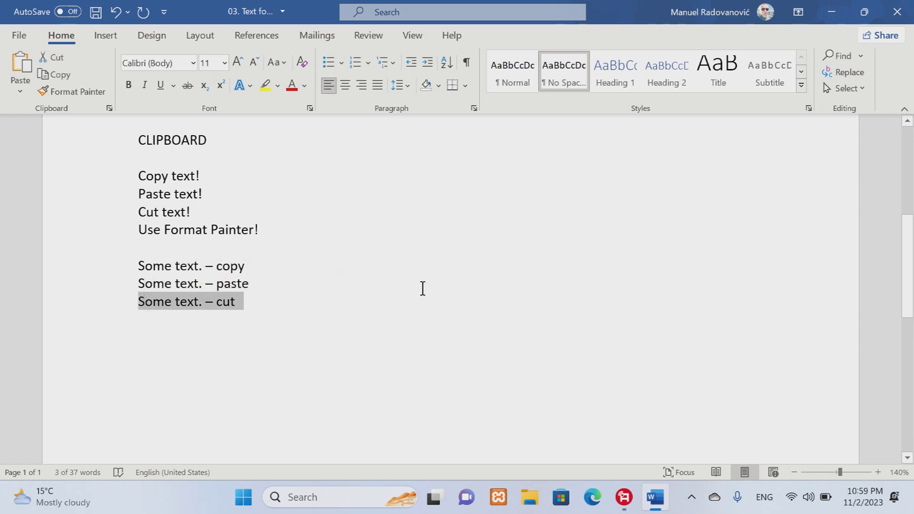
pyautogui.click(302, 329)
pyautogui.write('a')
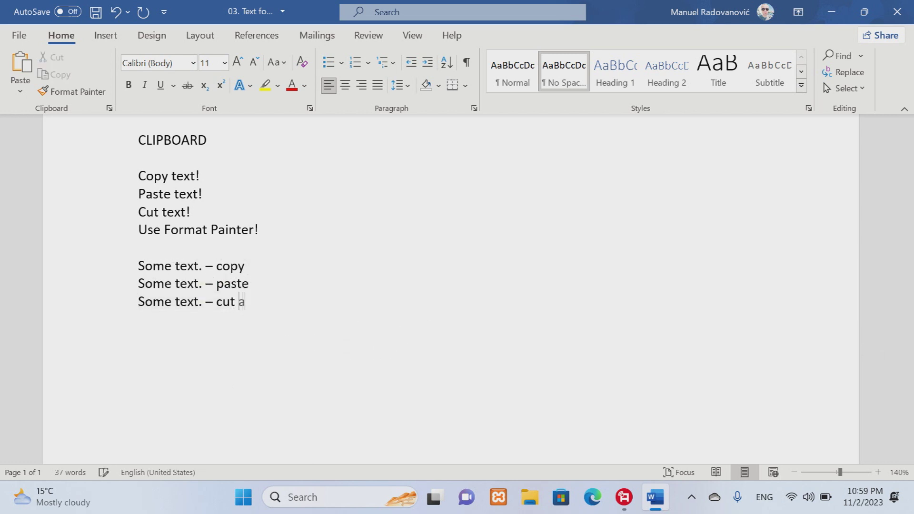
pyautogui.write('nd paste')
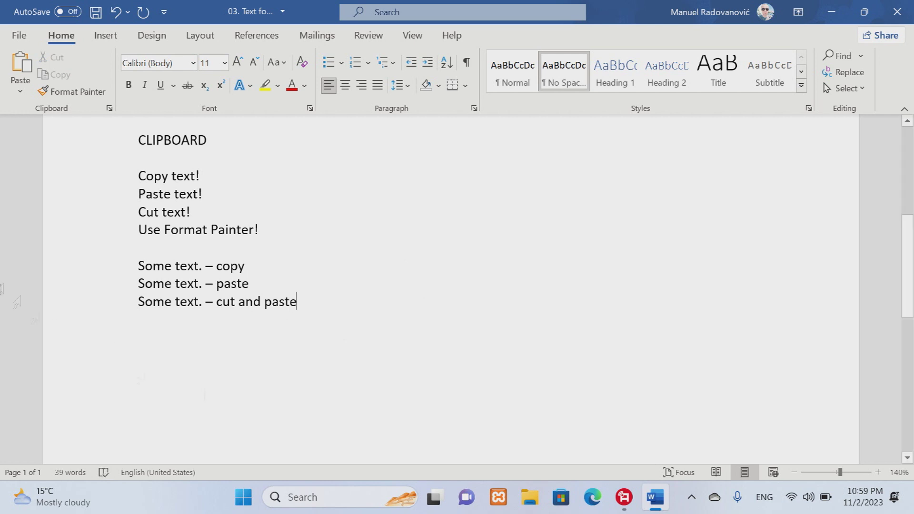
# Cut the whole "Some text. – cut and paste" line and paste it back in the same place.
pyautogui.hotkey('shift', 'Home')
pyautogui.hotkey('ctrl', 'c')
pyautogui.click(65, 61)
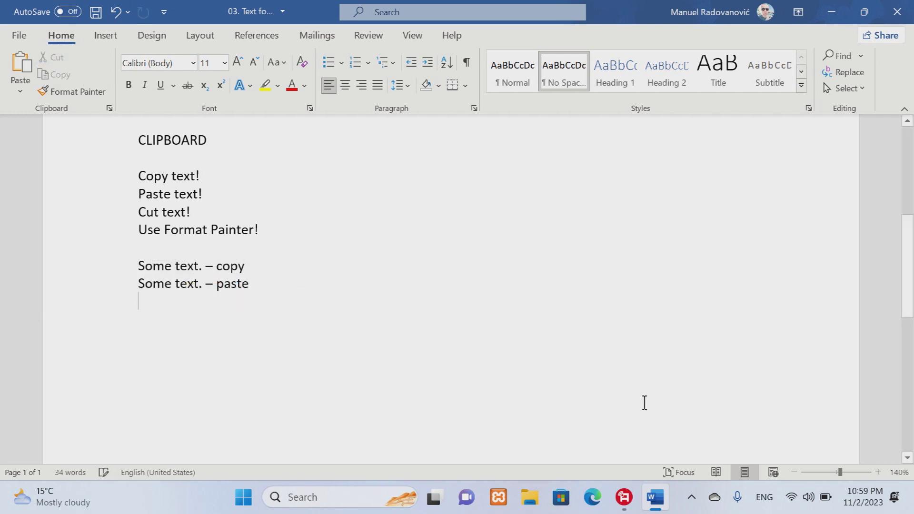
pyautogui.click(20, 67)
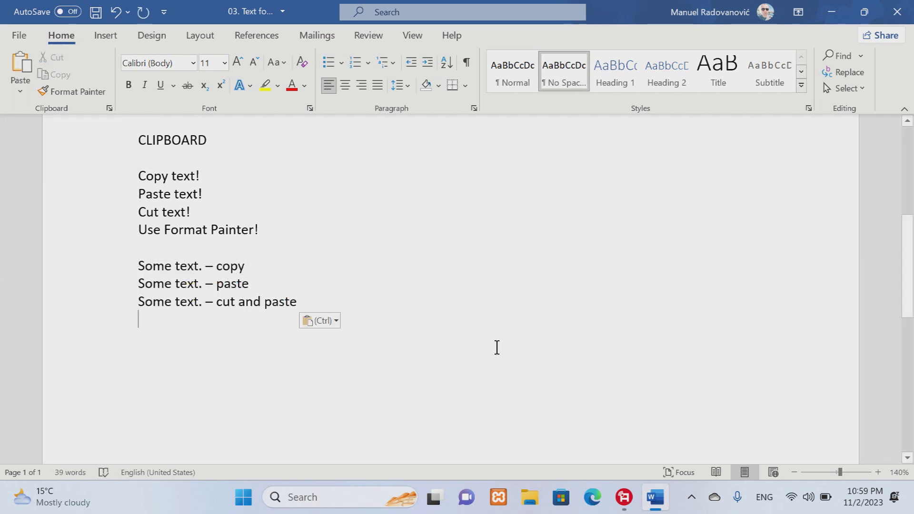
# Add the line "This is a red text." after a blank line below the cut-and-paste sample.
pyautogui.press('Return')
pyautogui.write('This is red text.')
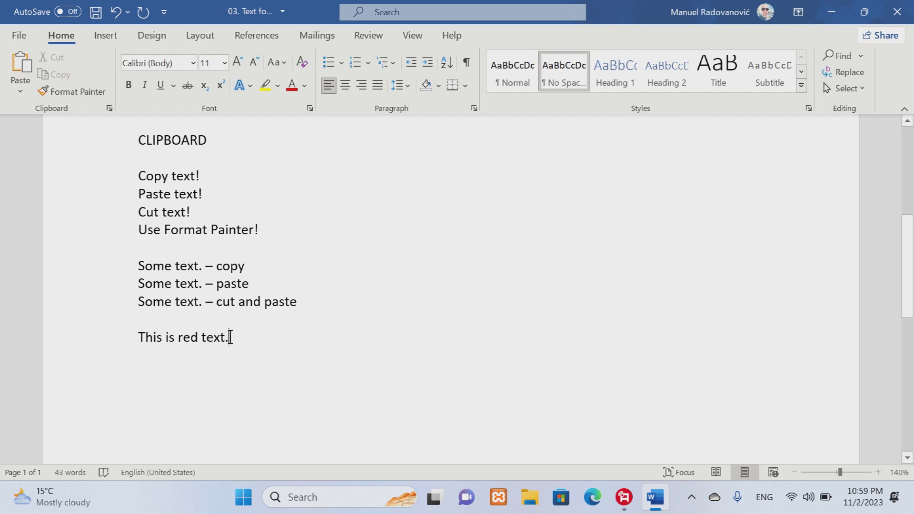
pyautogui.moveTo(231, 336); pyautogui.dragTo(136, 335)
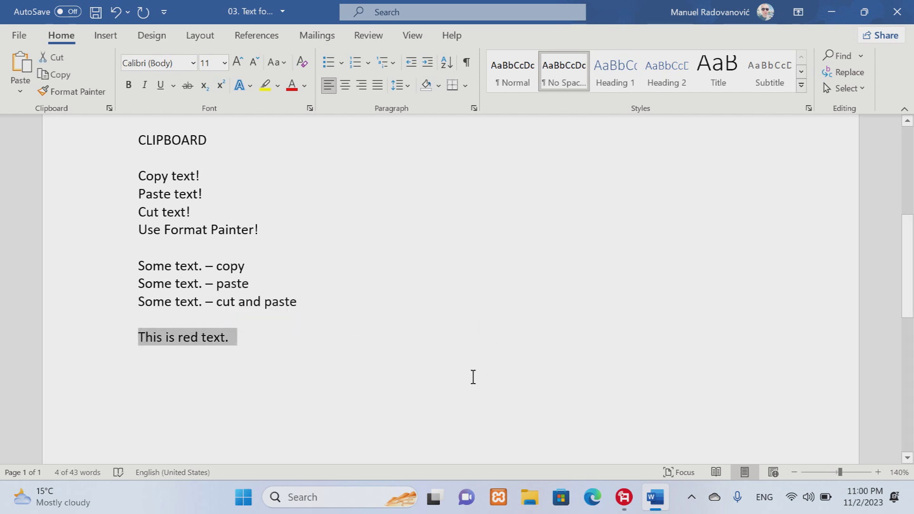
pyautogui.click(179, 339)
pyautogui.write('a')
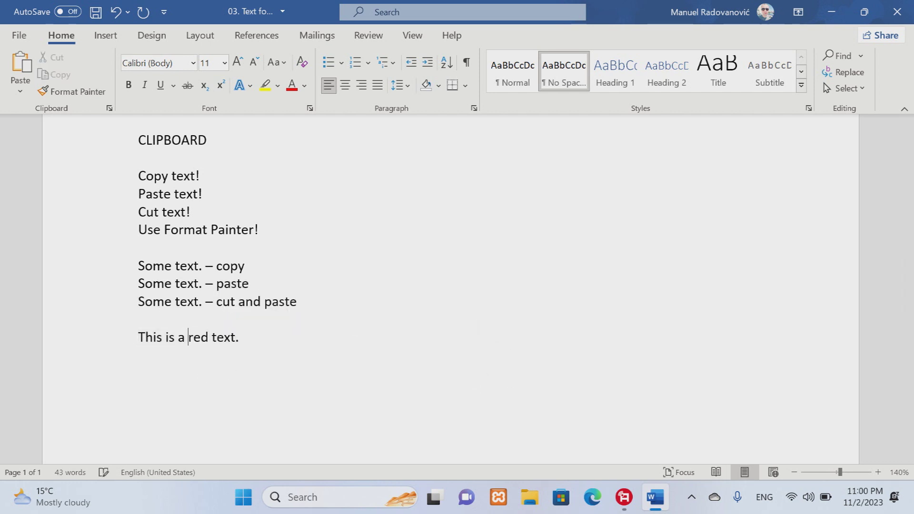
# Color the whole line "This is a red text." red.
pyautogui.tripleClick(235, 337)
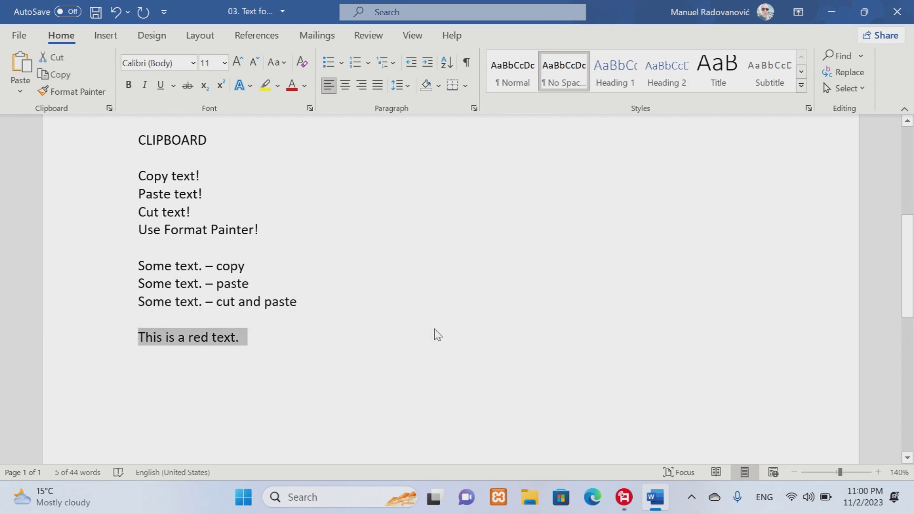
pyautogui.click(292, 86)
pyautogui.click(497, 360)
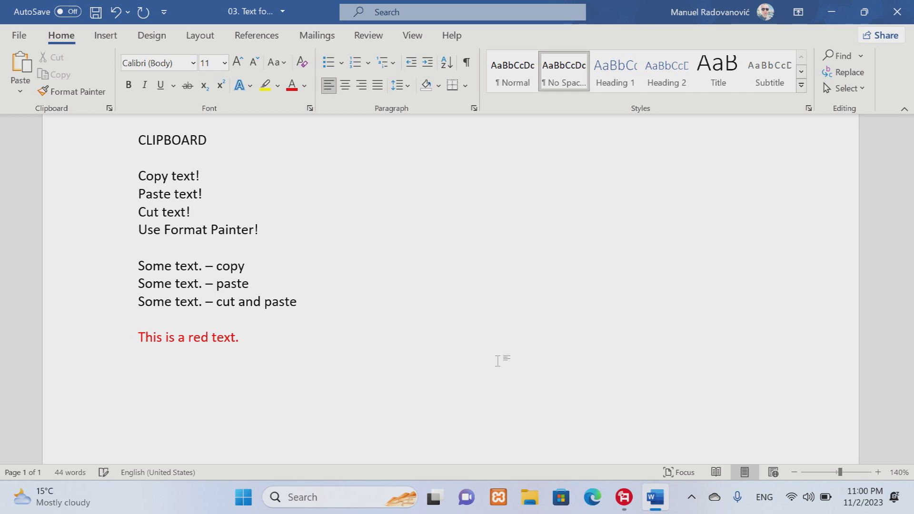
# Write "This is a red text after using Format Painter." under the red line, followed by a blank line.
pyautogui.write('This is a red te')
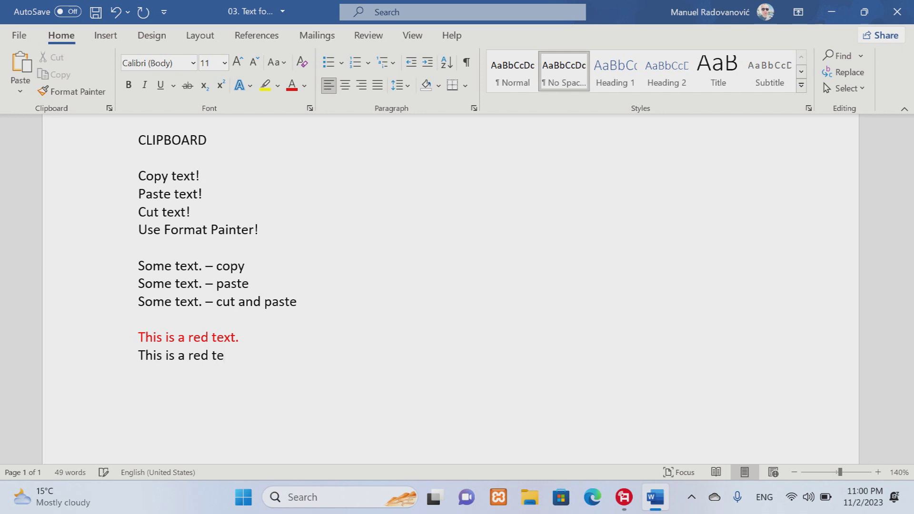
pyautogui.write('xt after using Format')
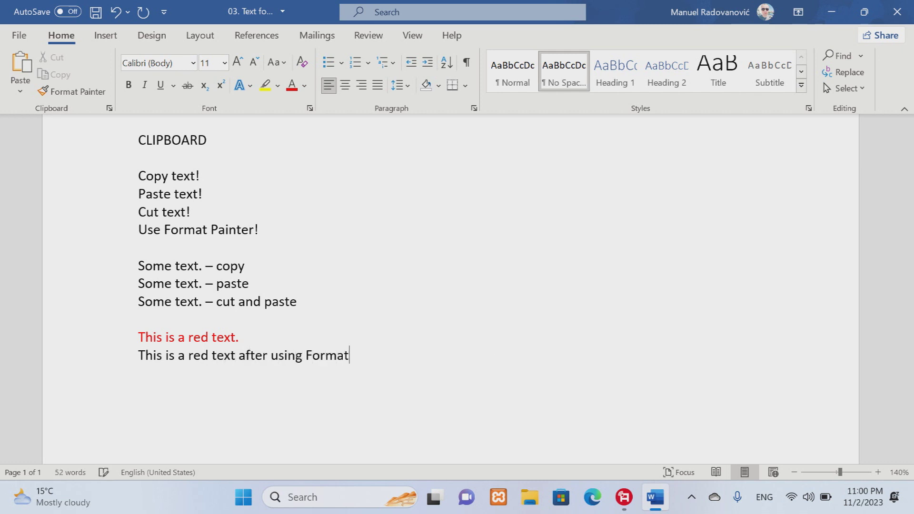
pyautogui.write(' Painter.')
pyautogui.press('Return')
pyautogui.press('Return')
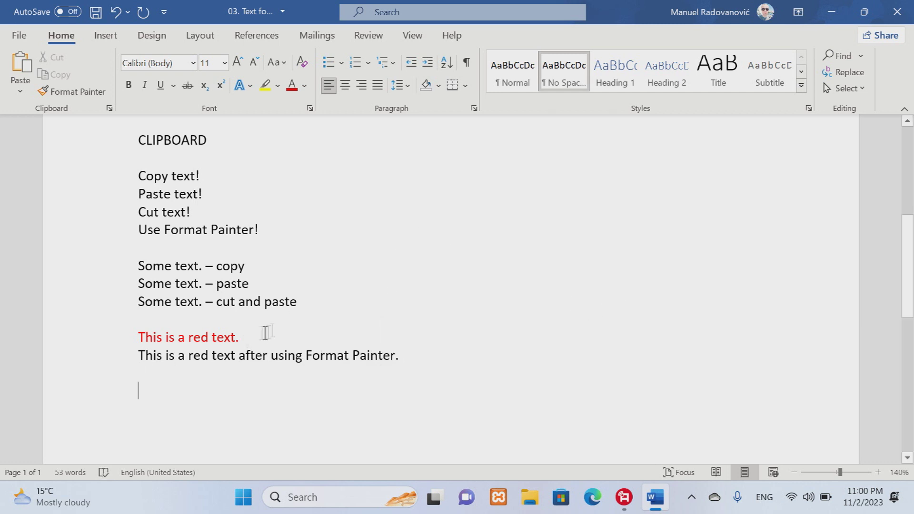
# Use Format Painter to copy the red line's formatting onto the "This is a red text after using Format Painter." line.
pyautogui.tripleClick(240, 336)
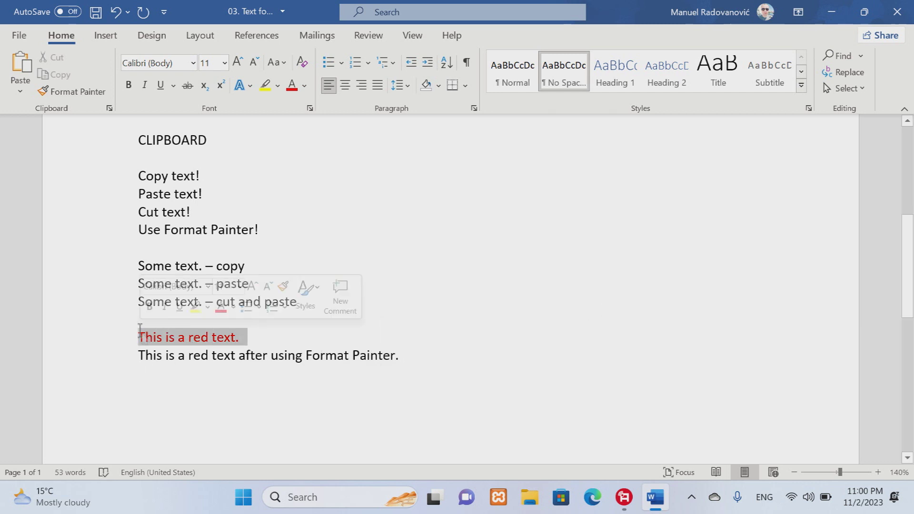
pyautogui.click(72, 91)
pyautogui.moveTo(401, 356); pyautogui.dragTo(138, 356)
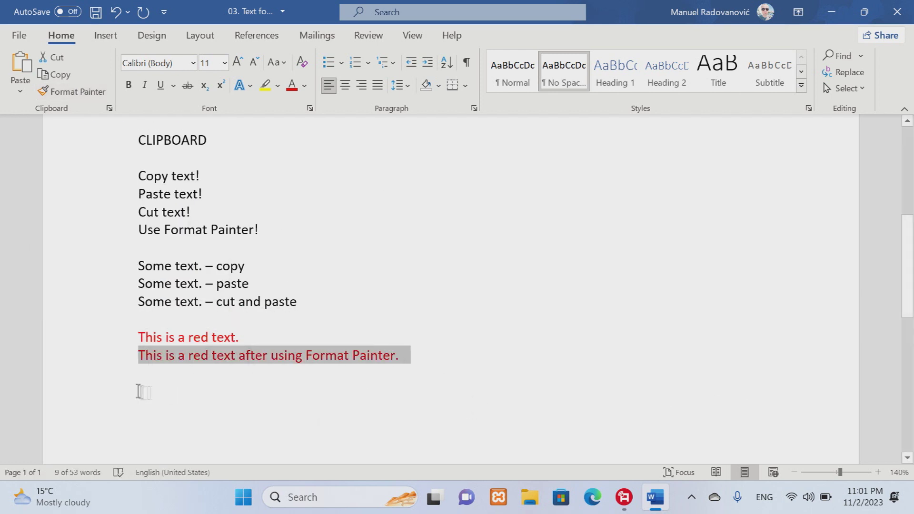
pyautogui.click(675, 422)
# Write "You can see all the items you've copied to the Clipboard" below the Format Painter samples.
pyautogui.write('You can see a')
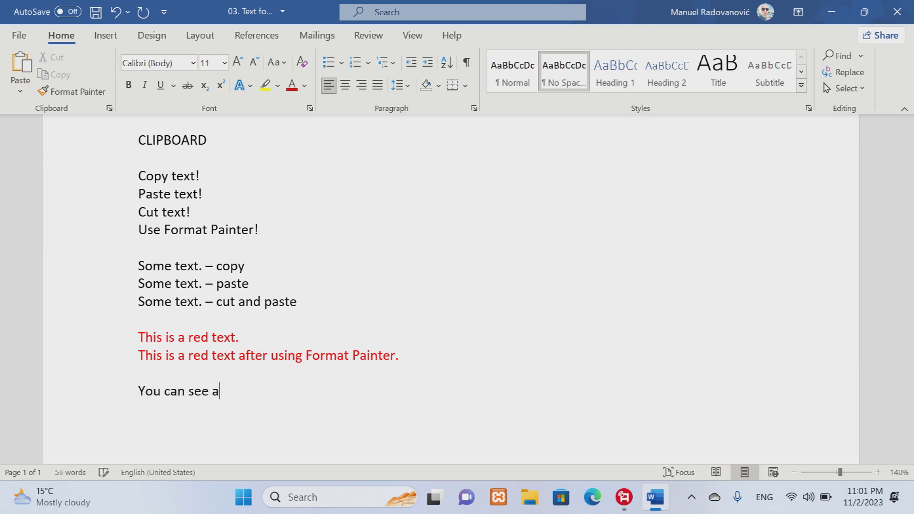
pyautogui.write('ll the items you')
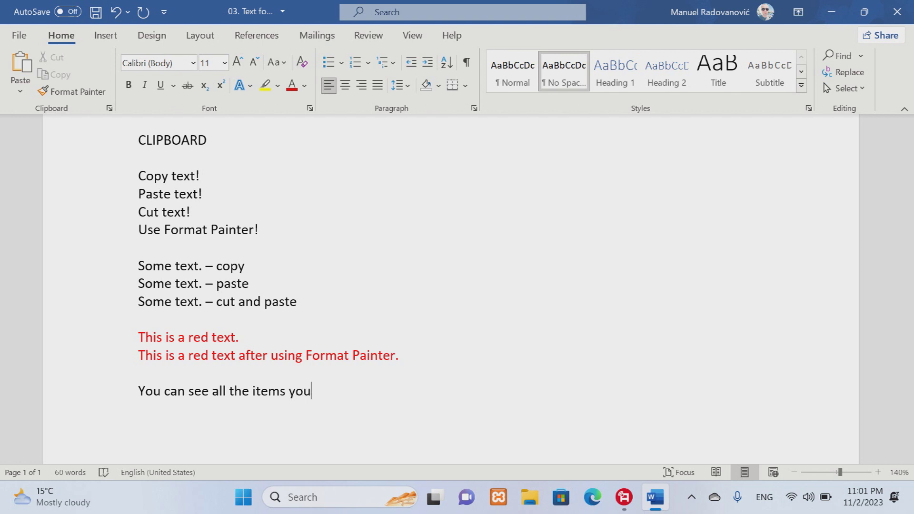
pyautogui.write("'ve copied to the C")
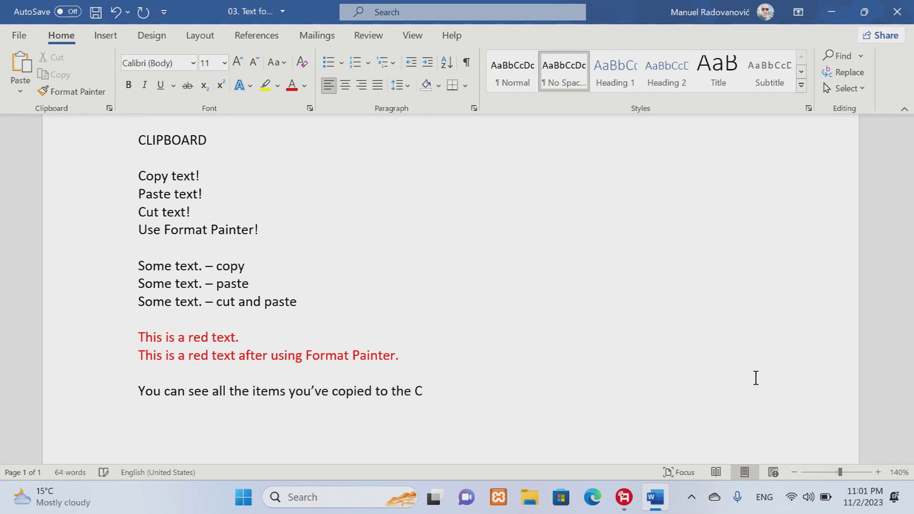
pyautogui.write('lipboard')
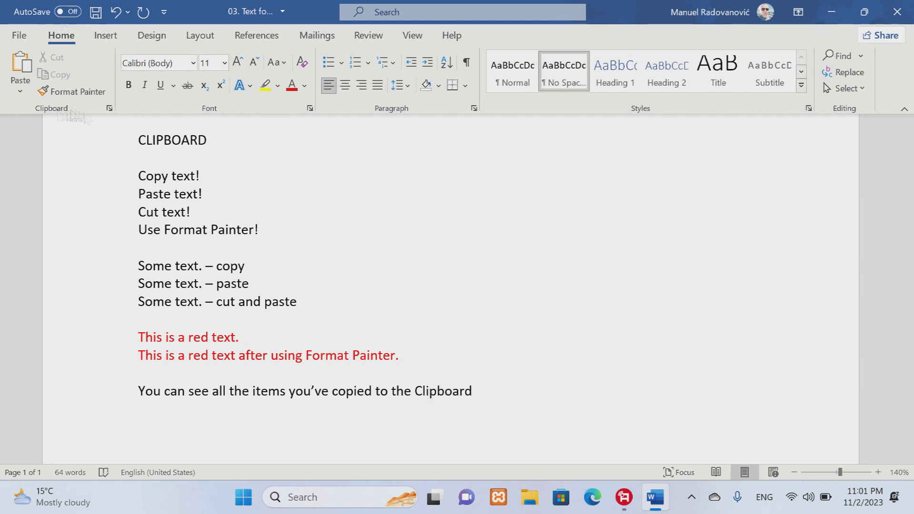
# Show the list of collected Clipboard items, clear all of them and close the list.
pyautogui.click(110, 109)
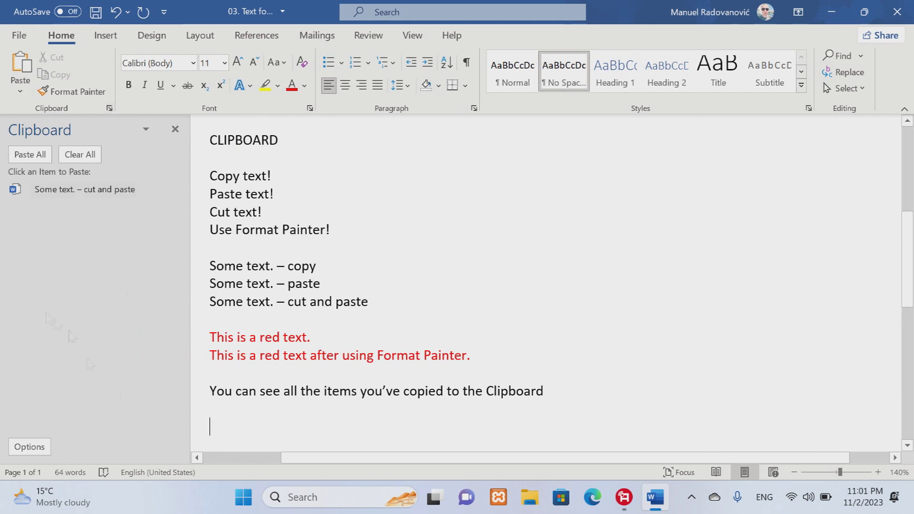
pyautogui.click(93, 156)
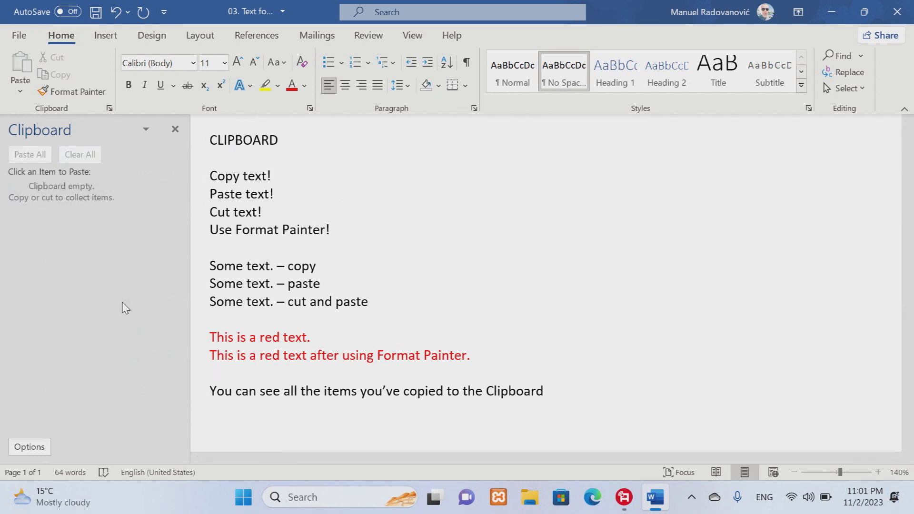
pyautogui.click(175, 129)
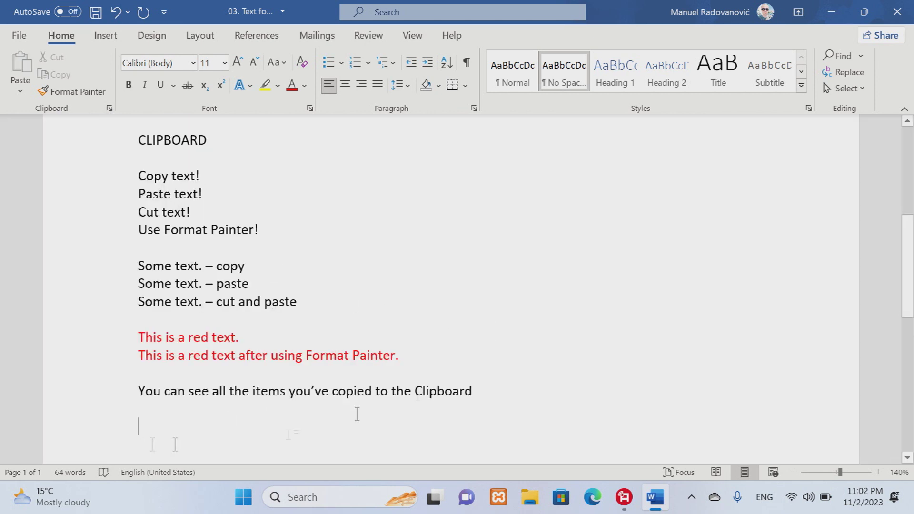
# Add a FONT heading with the line "This is Calibri font." below it, correcting the misspelled font name with the suggested spelling.
pyautogui.write('FONT')
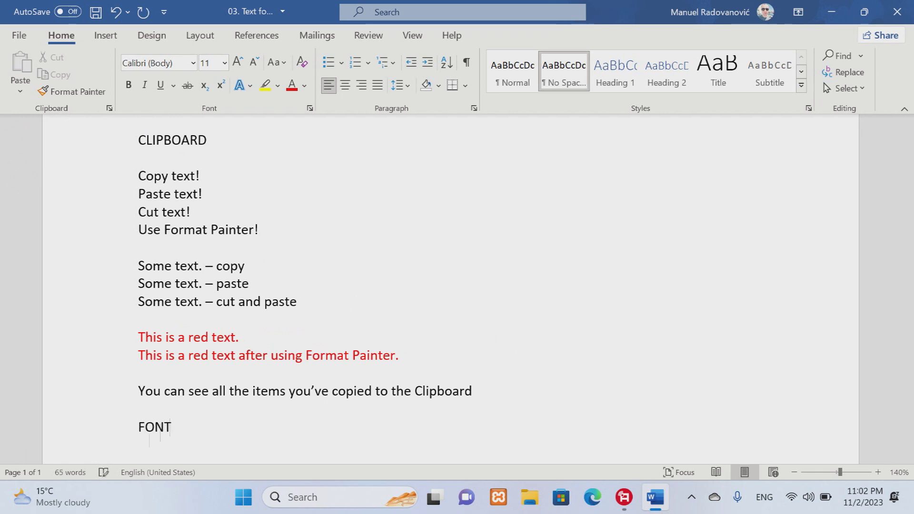
pyautogui.press('Return')
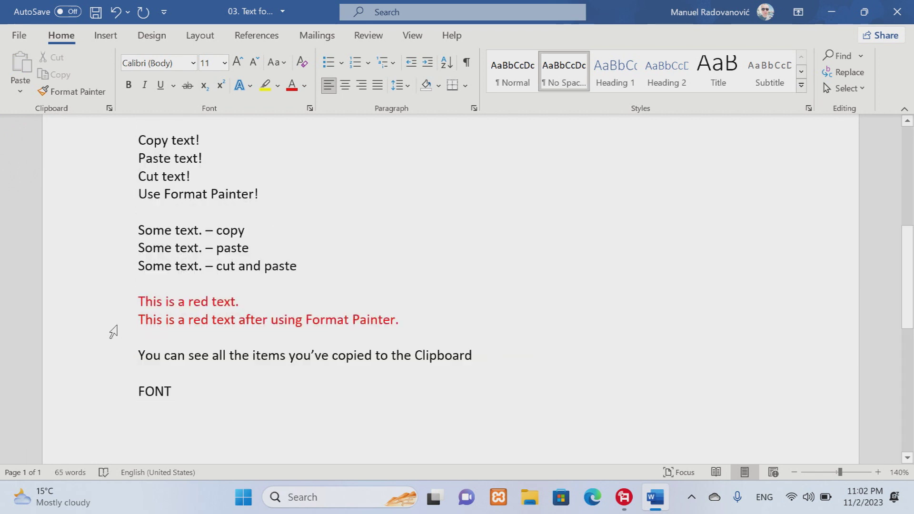
pyautogui.write('tHIS is')
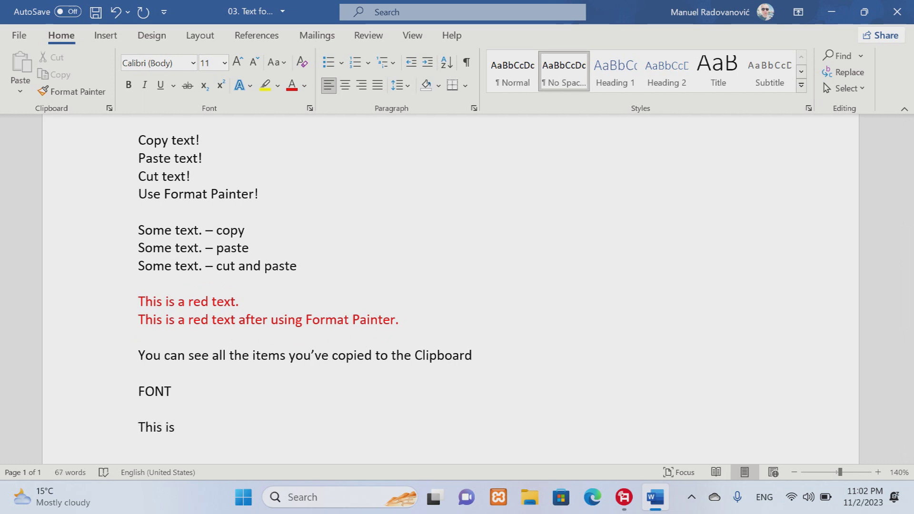
pyautogui.write(' Calibry font.')
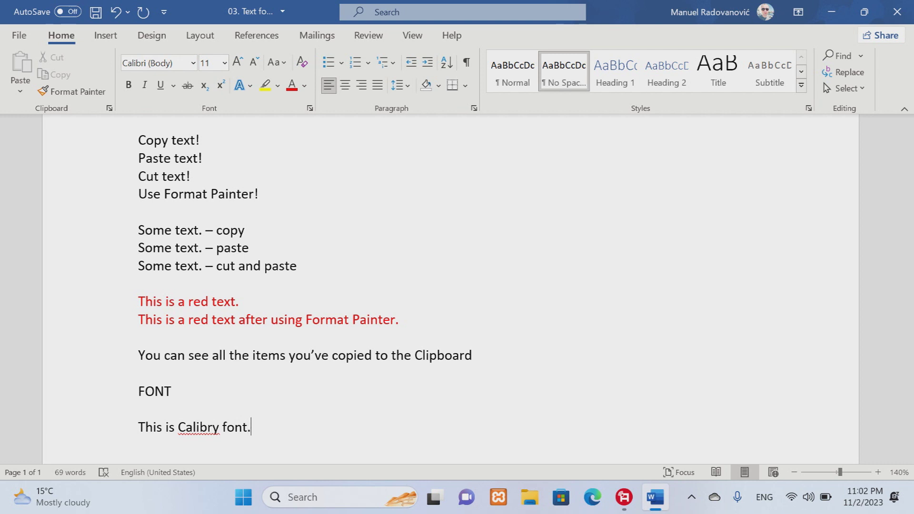
pyautogui.rightClick(190, 429)
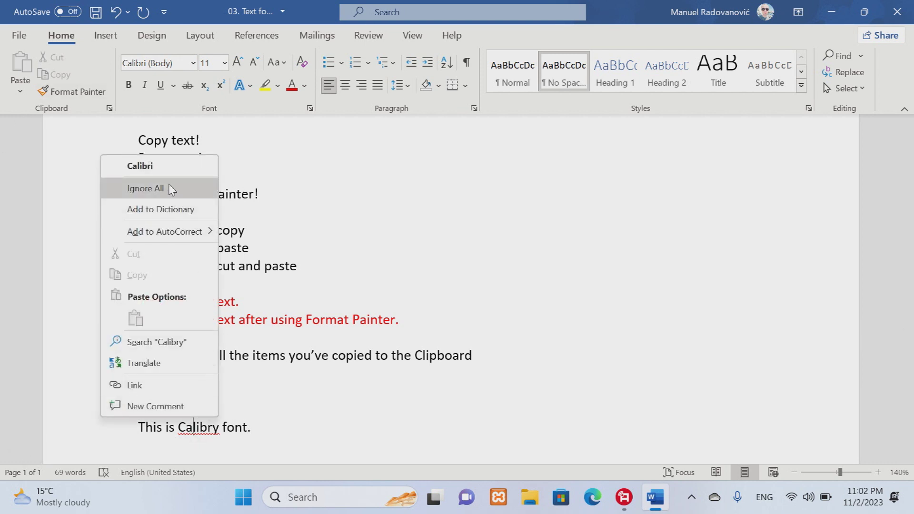
pyautogui.click(183, 166)
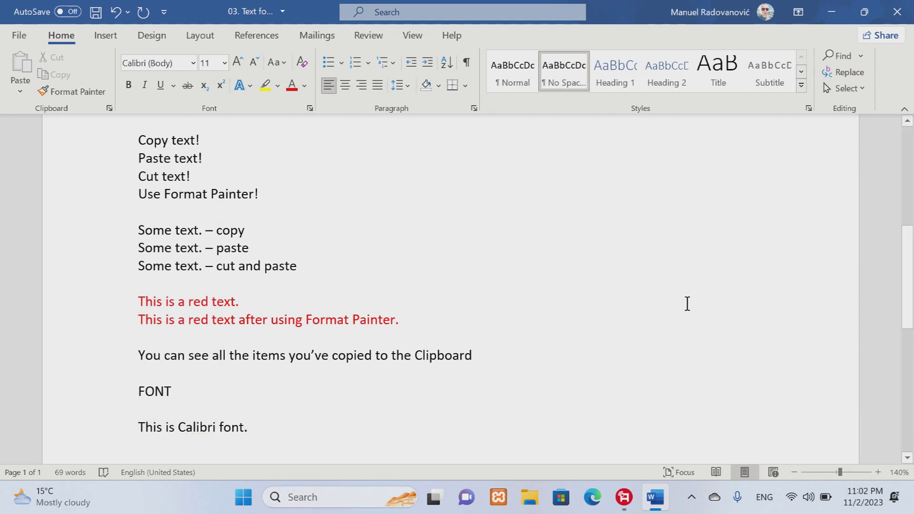
# Add the line "This is Arial font." directly below the Calibri sample line.
pyautogui.press('Return')
pyautogui.write('This is Aria')
pyautogui.press('BackSpace')
pyautogui.write('Arial')
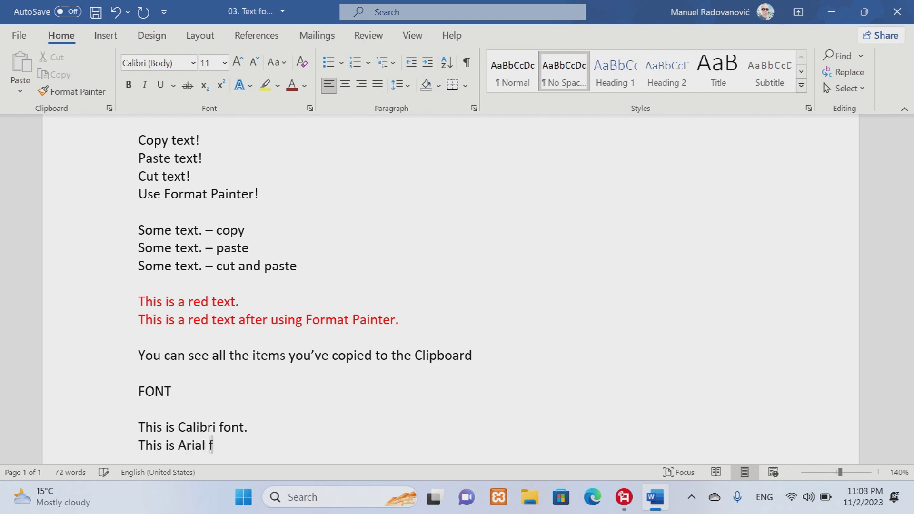
# Set the font of the line "This is Arial font." to Arial.
pyautogui.scroll(-5, 618, 309)
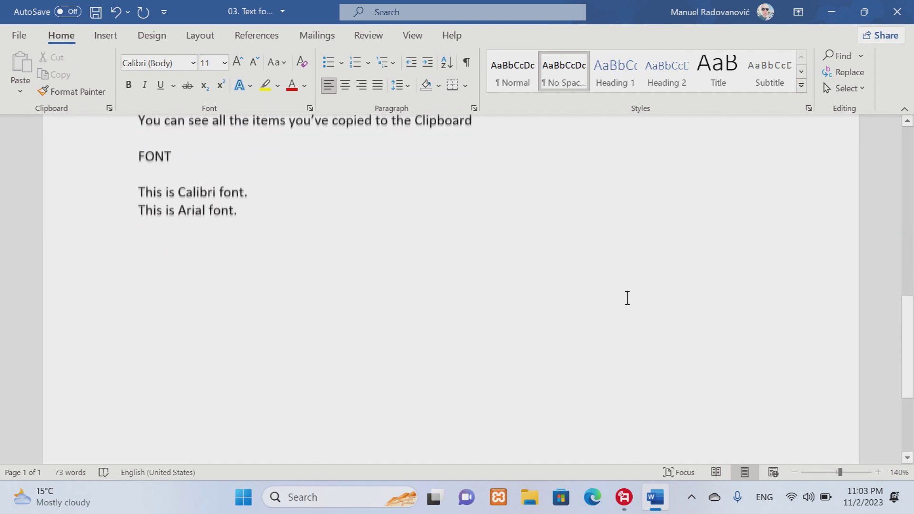
pyautogui.moveTo(243, 210); pyautogui.dragTo(137, 210)
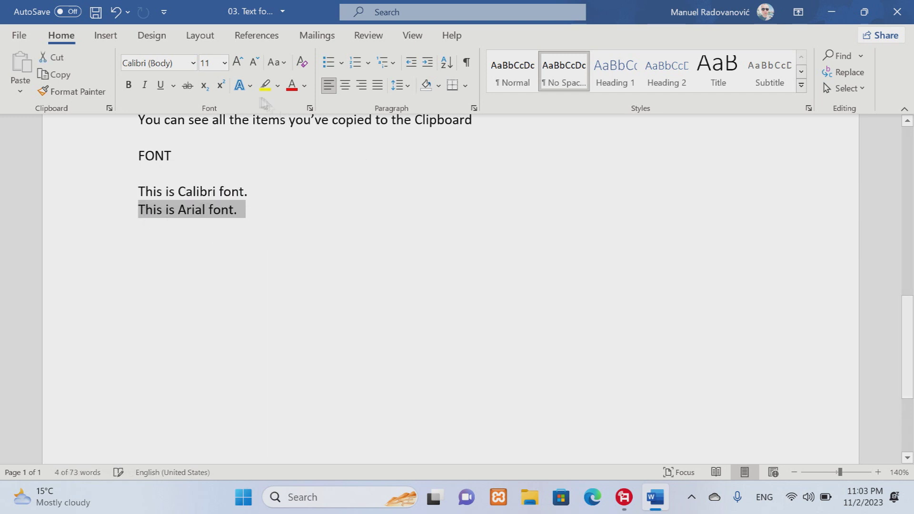
pyautogui.click(193, 63)
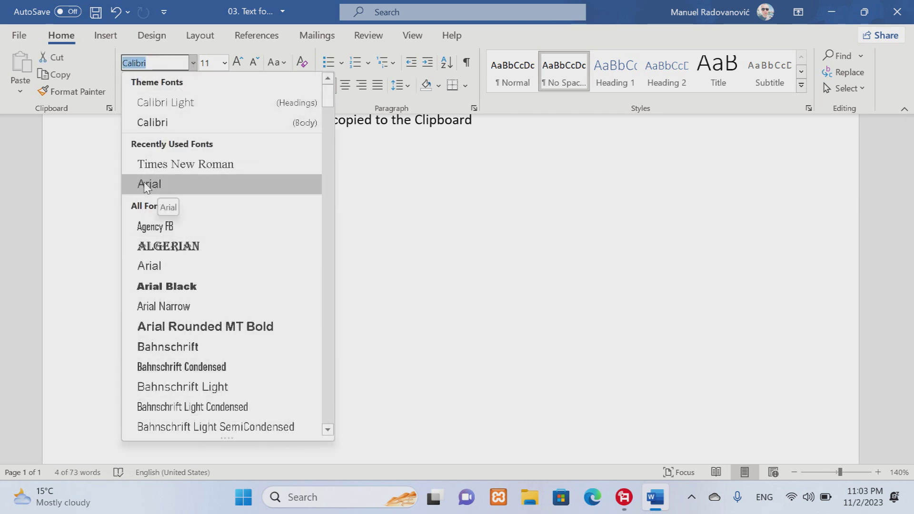
pyautogui.click(172, 269)
pyautogui.click(138, 333)
# Add the line "This is Times New Roman font." directly below the Arial sample line.
pyautogui.click(262, 212)
pyautogui.press('Return')
pyautogui.write('This is Times New Roman font.')
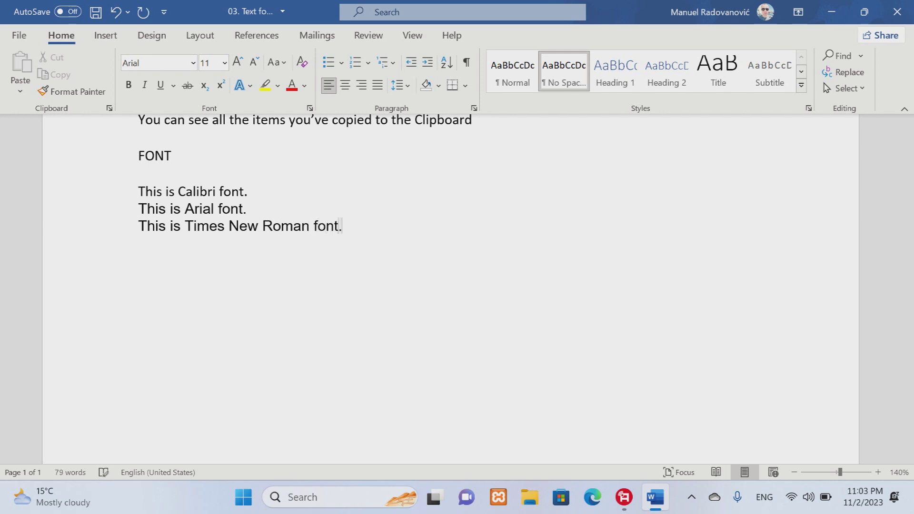
# Set the font of the line "This is Times New Roman font." to Times New Roman.
pyautogui.moveTo(350, 229); pyautogui.dragTo(136, 224)
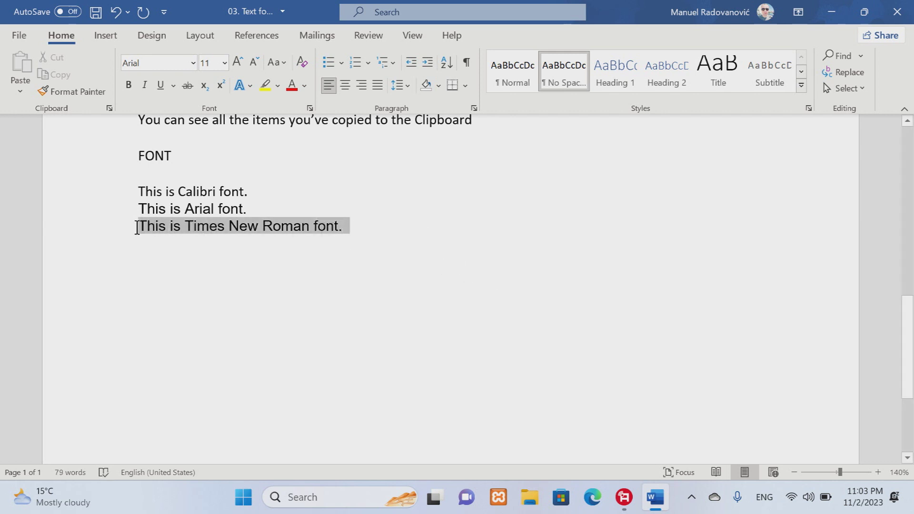
pyautogui.click(193, 63)
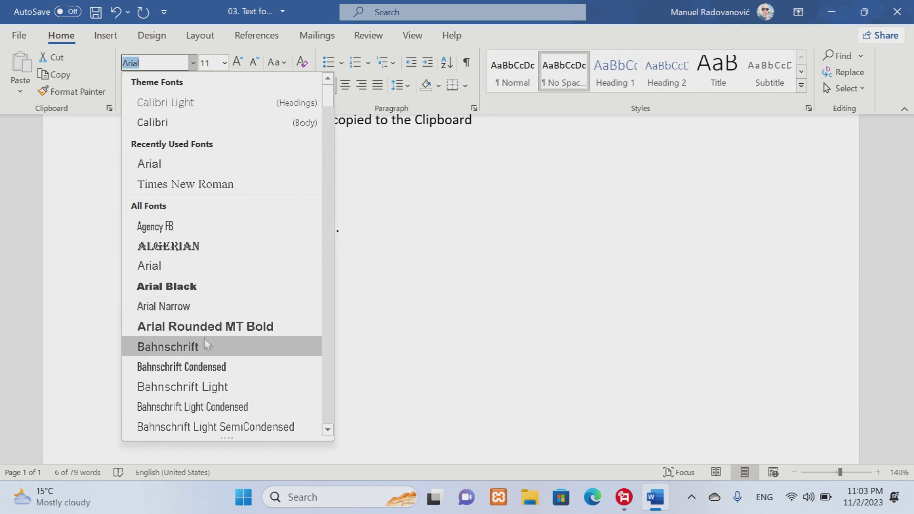
pyautogui.scroll(-15, 208, 328)
pyautogui.scroll(-20, 206, 318)
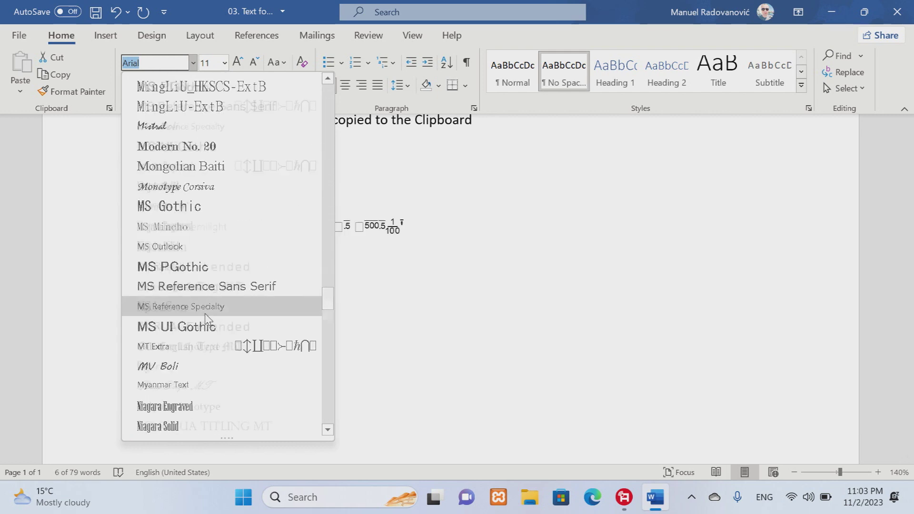
pyautogui.scroll(-1, 208, 314)
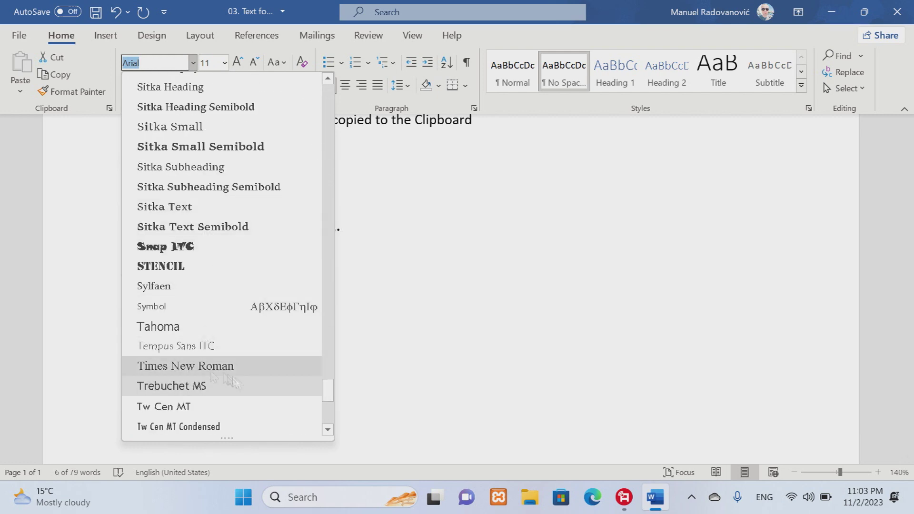
pyautogui.click(222, 373)
pyautogui.click(279, 335)
# Add the line "This is 11 points sizes." after a blank line below the Times New Roman sample and copy it.
pyautogui.click(348, 227)
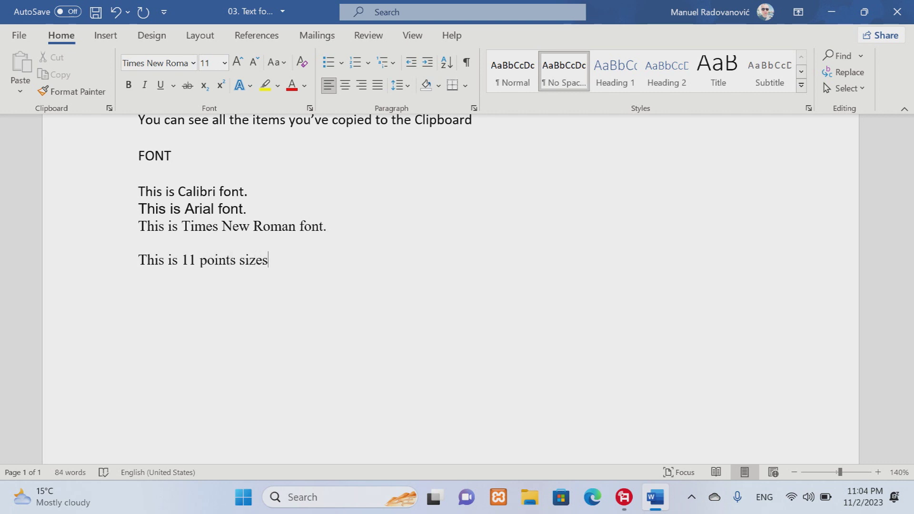
pyautogui.tripleClick(272, 259)
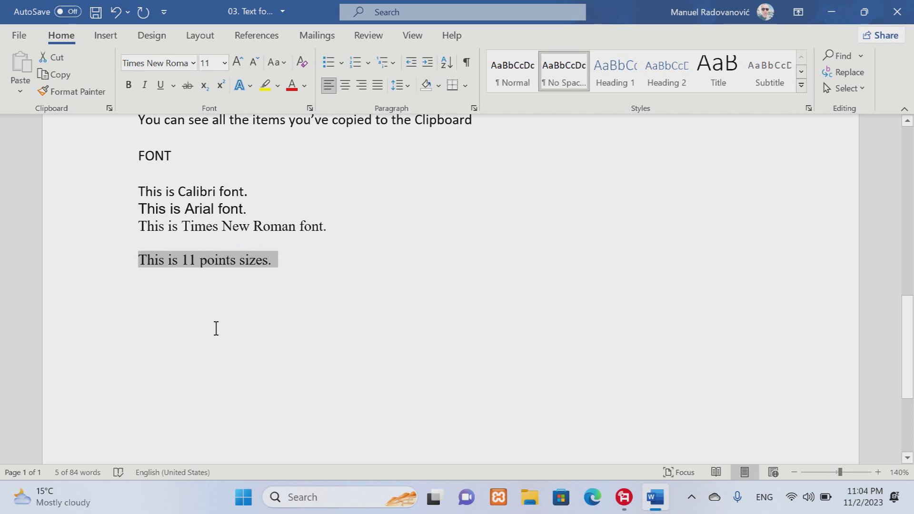
pyautogui.click(54, 75)
pyautogui.click(373, 291)
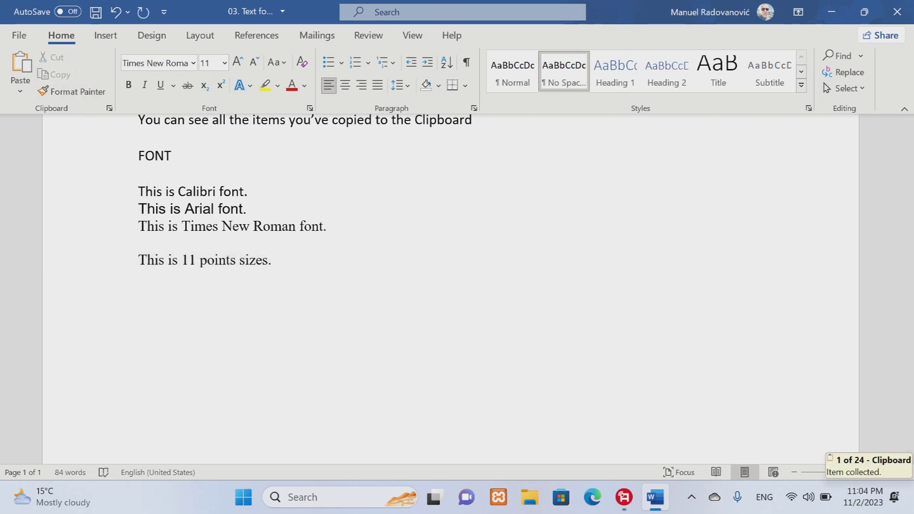
# Paste two copies of "This is 11 points sizes." directly below it and change their numbers to 18 and 24.
pyautogui.click(20, 66)
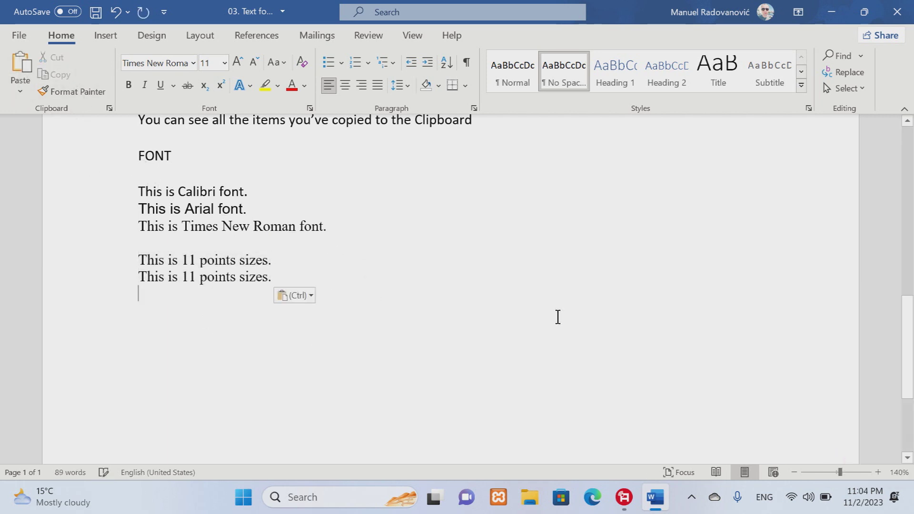
pyautogui.click(20, 65)
pyautogui.click(196, 277)
pyautogui.press('BackSpace')
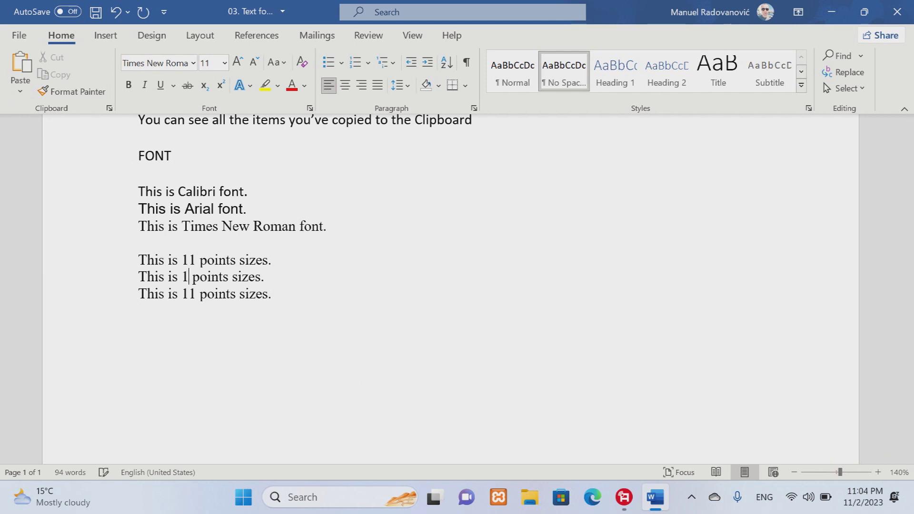
pyautogui.write('8')
pyautogui.press('Down')
pyautogui.press('BackSpace')
pyautogui.press('BackSpace')
pyautogui.write('24')
pyautogui.click(172, 350)
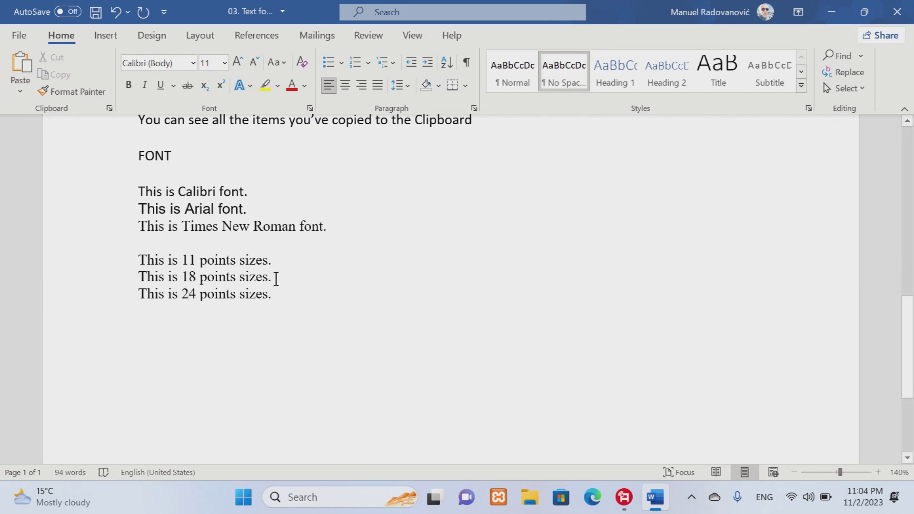
# Set the font size of the line "This is 18 points sizes." to 18.
pyautogui.moveTo(276, 278); pyautogui.dragTo(138, 278)
pyautogui.click(224, 63)
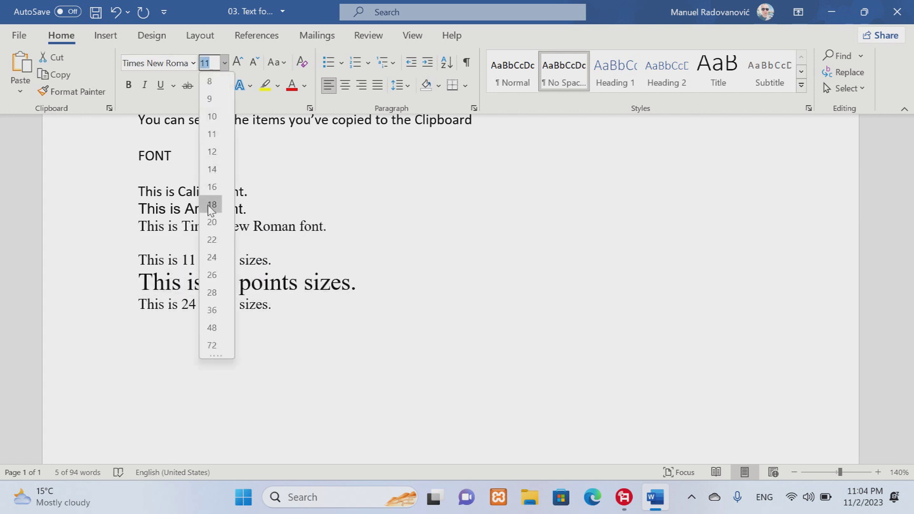
pyautogui.click(212, 205)
pyautogui.click(445, 387)
# Set the font size of the line "This is 24 points sizes." to 24.
pyautogui.moveTo(278, 304); pyautogui.dragTo(138, 305)
pyautogui.click(224, 63)
pyautogui.click(212, 257)
pyautogui.click(485, 422)
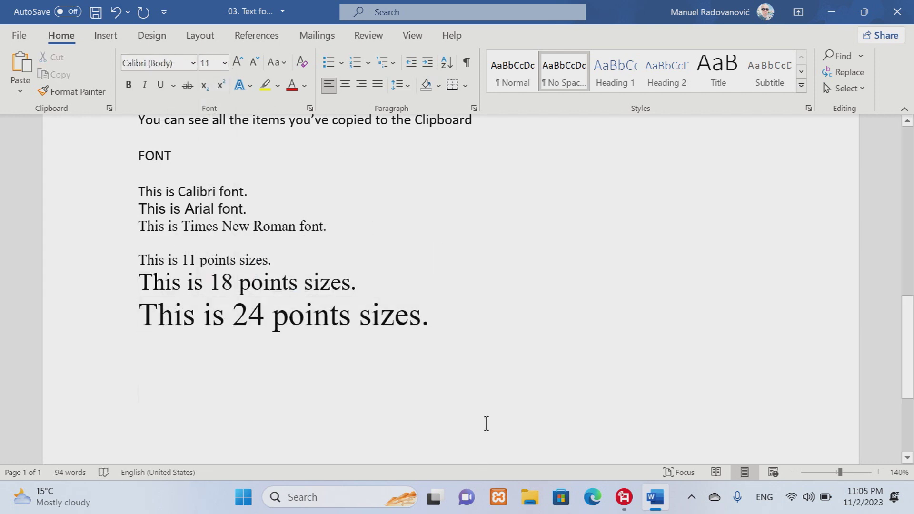
# Add the lines "Some text. – increase" and "Some text – decrease" in 11-point size below the 24-point sample.
pyautogui.click(448, 322)
pyautogui.press('Return')
pyautogui.click(224, 62)
pyautogui.click(212, 134)
pyautogui.write('Some text')
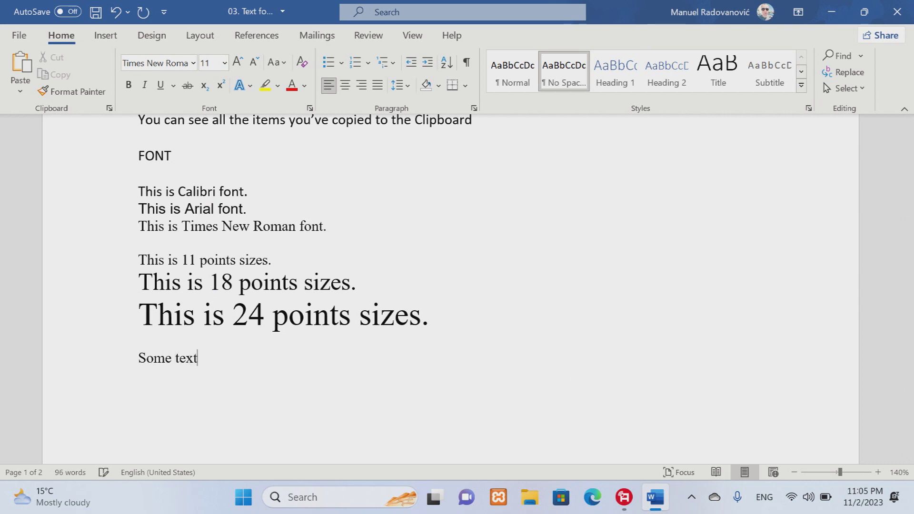
pyautogui.write('. - increase')
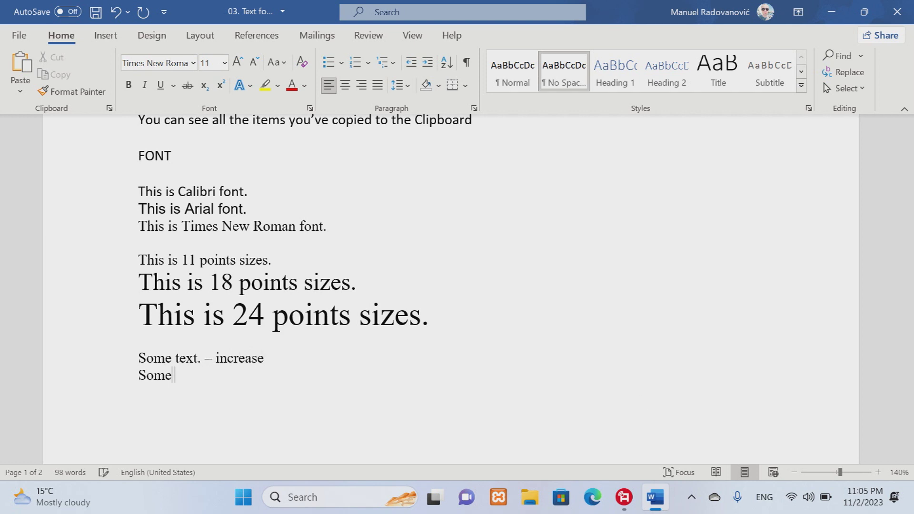
pyautogui.write('  - ')
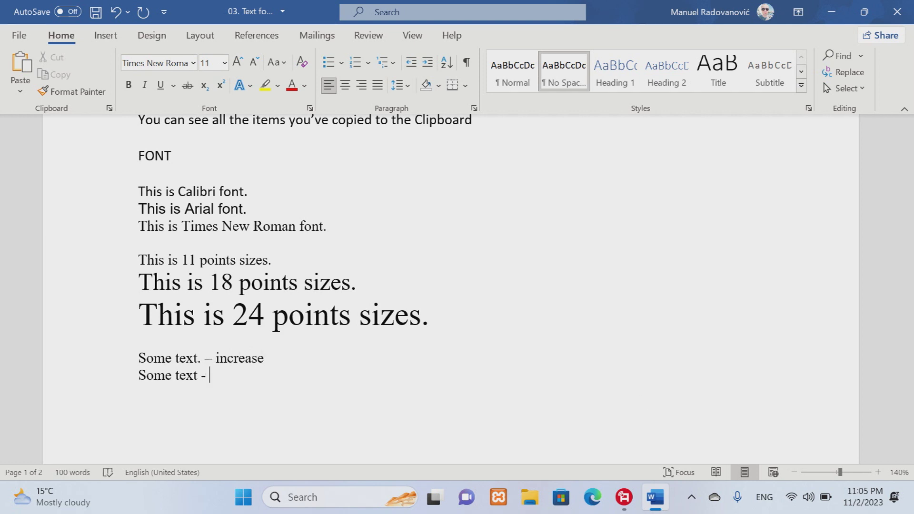
pyautogui.write('decrease')
pyautogui.press('Return')
# Increase the font size of "Some text" one step in the increase line and decrease it one step in the decrease line.
pyautogui.moveTo(192, 357); pyautogui.dragTo(138, 358)
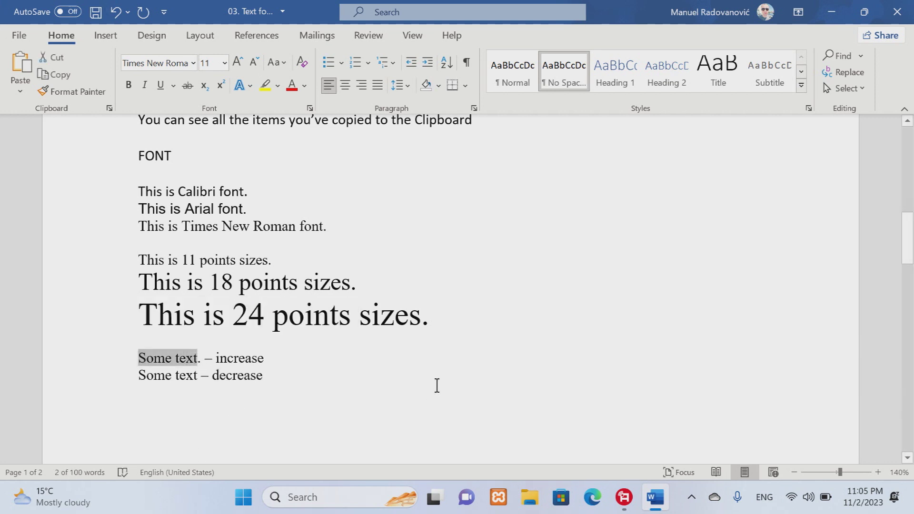
pyautogui.click(238, 61)
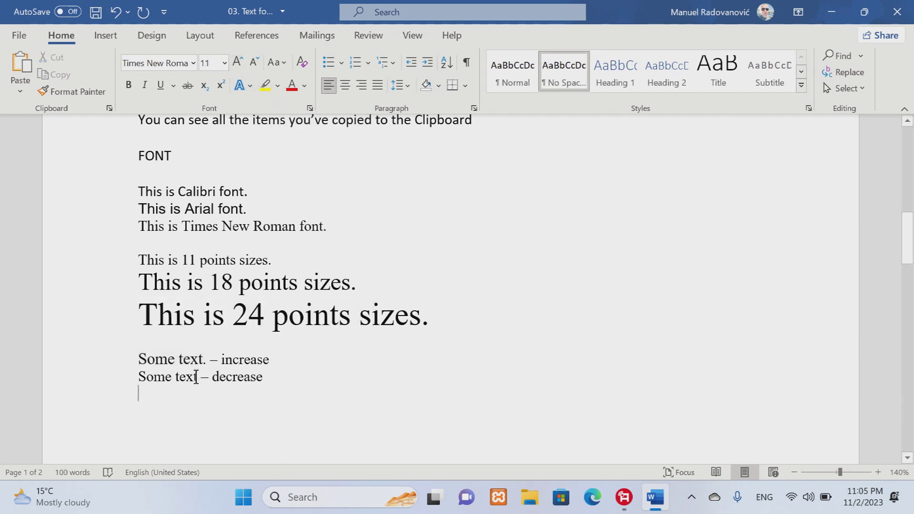
pyautogui.moveTo(200, 376); pyautogui.dragTo(138, 377)
pyautogui.click(255, 63)
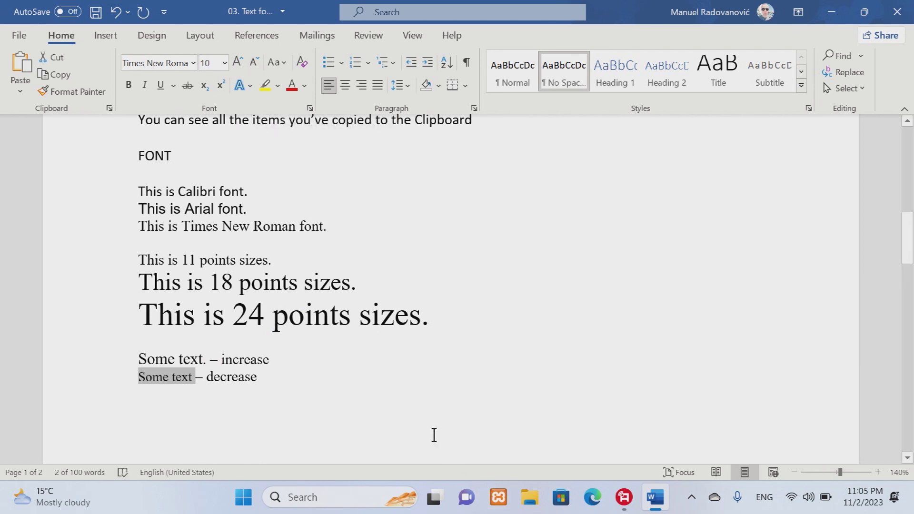
pyautogui.click(432, 435)
# Add the line "Some text. - bold" after a blank line below the decrease sample and copy it.
pyautogui.click(271, 375)
pyautogui.press('Return')
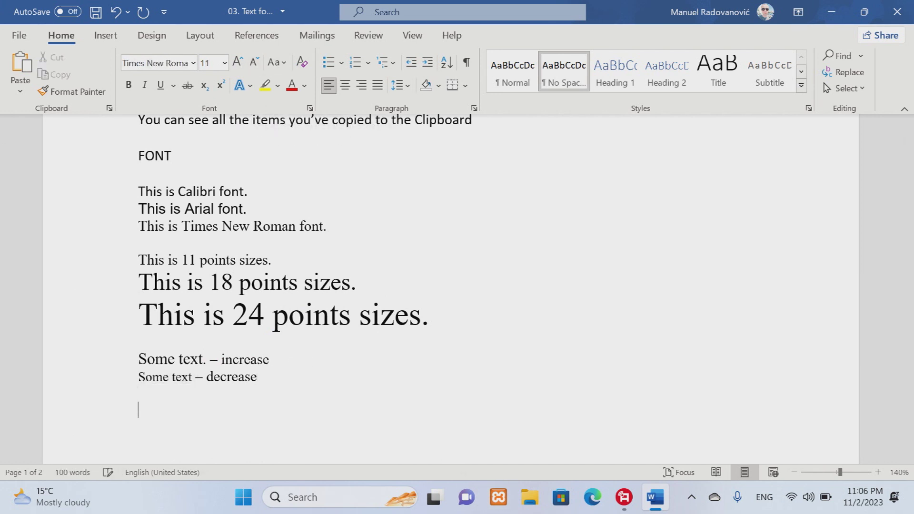
pyautogui.scroll(-3, 461, 348)
pyautogui.scroll(-1, 486, 340)
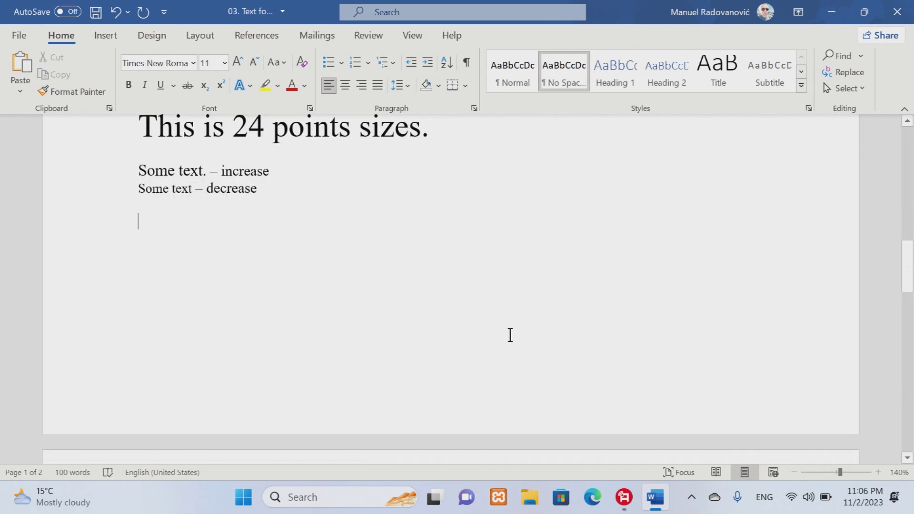
pyautogui.write('Some text')
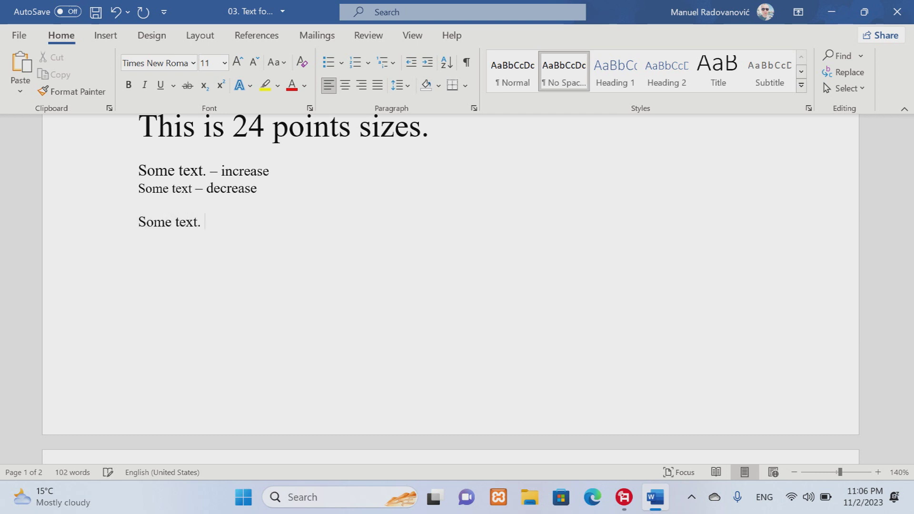
pyautogui.write('. - bold')
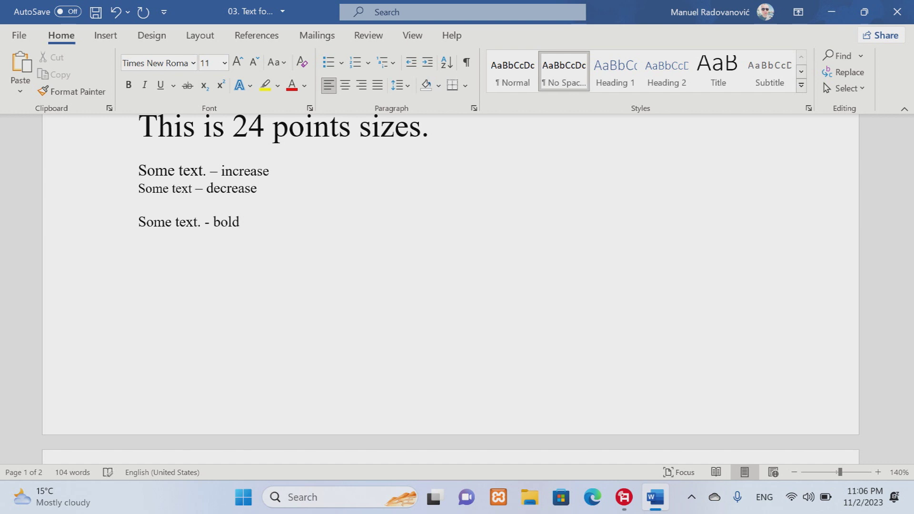
pyautogui.hotkey('shift', 'Home')
pyautogui.hotkey('ctrl', 'c')
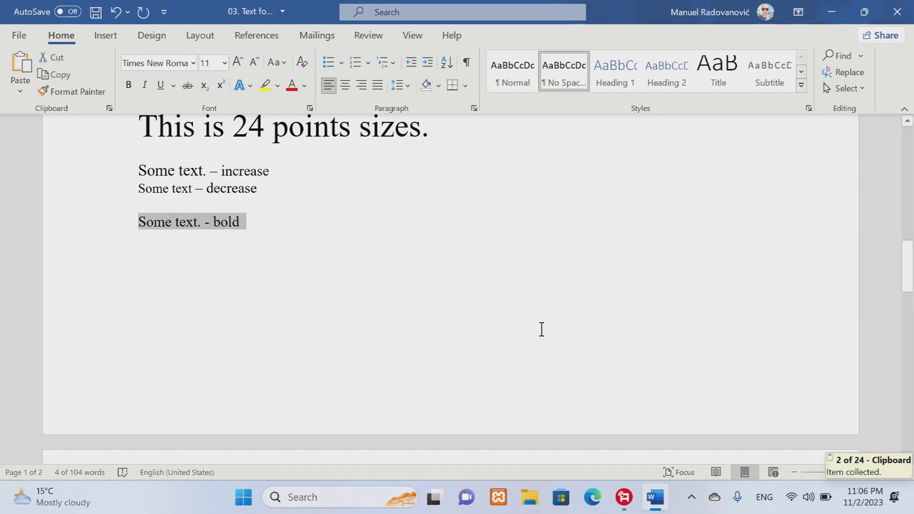
# Paste two copies of the "Some text. – bold" line directly below it, each on its own line.
pyautogui.press('End')
pyautogui.press('Return')
pyautogui.hotkey('ctrl', 'v')
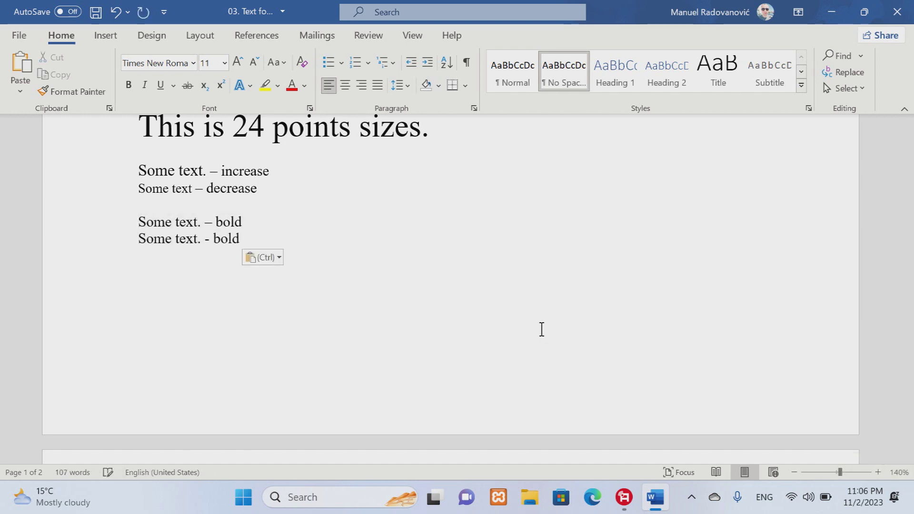
pyautogui.hotkey('ctrl', 'v')
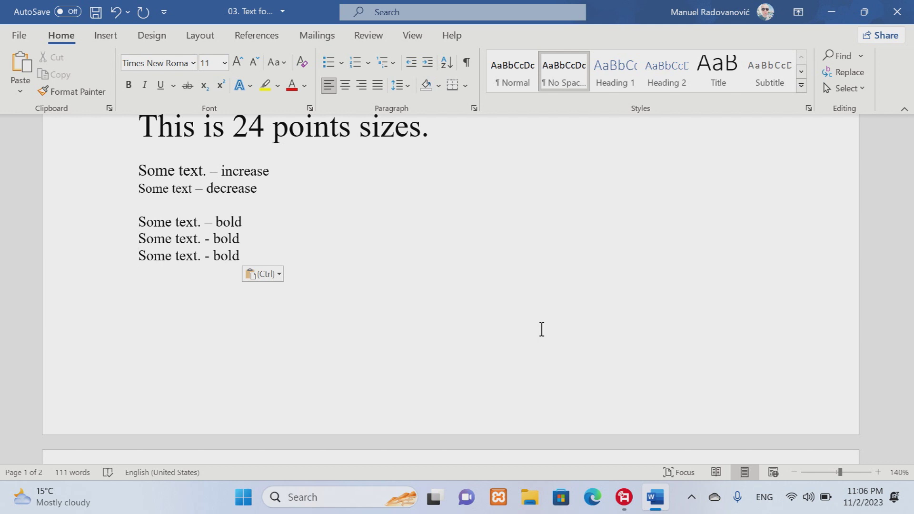
pyautogui.press('Return')
pyautogui.press('End')
pyautogui.press('Return')
pyautogui.press('Up')
pyautogui.press('Delete')
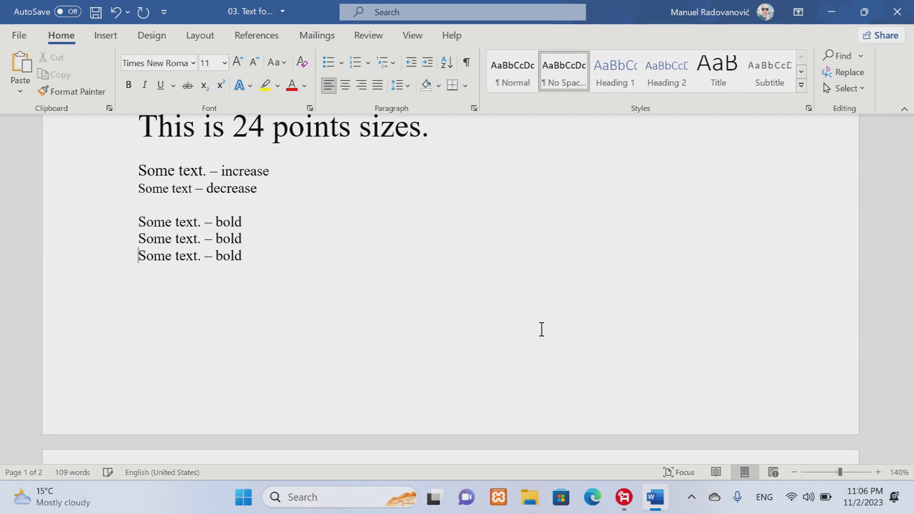
# Replace the word "bold" with "italic" in the second sample line and "underline" in the third.
pyautogui.moveTo(247, 237); pyautogui.dragTo(216, 238)
pyautogui.write('italic')
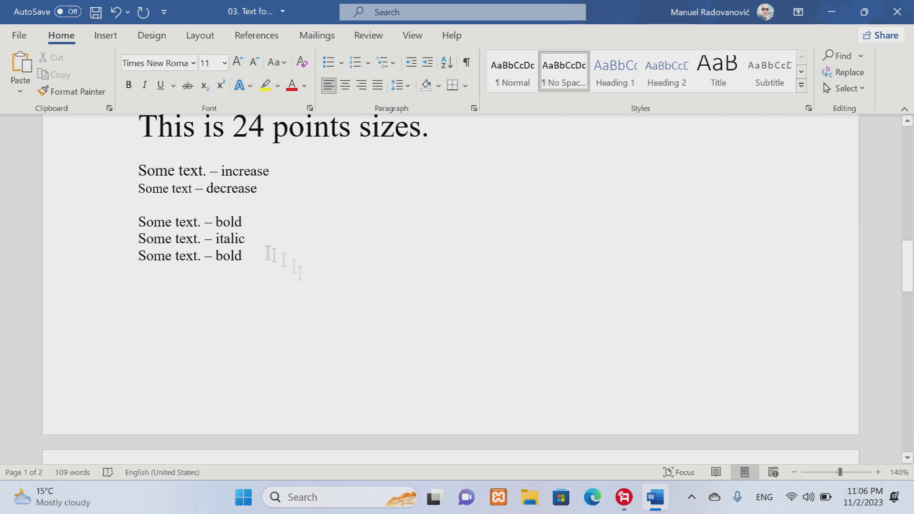
pyautogui.moveTo(246, 256); pyautogui.dragTo(215, 257)
pyautogui.write('underli')
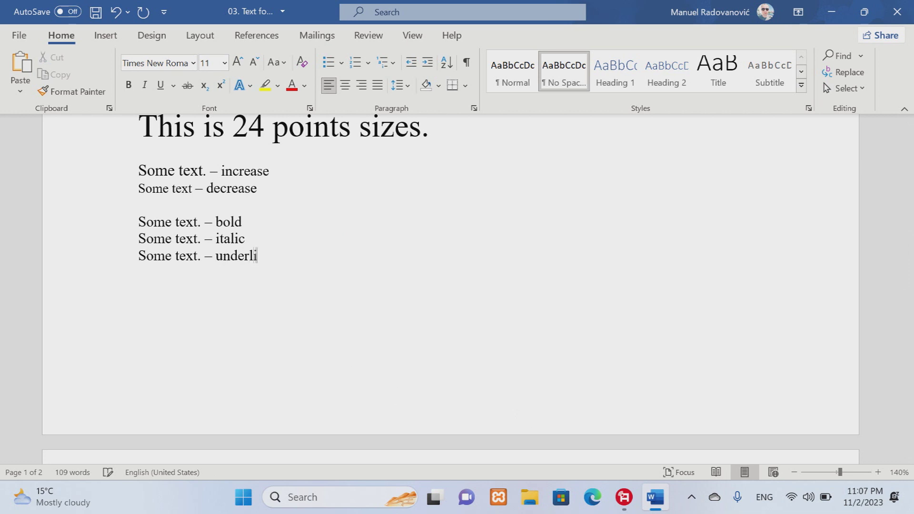
# Make "Some text." bold in the bold line and italic in the italic line.
pyautogui.moveTo(204, 221); pyautogui.dragTo(138, 222)
pyautogui.click(129, 85)
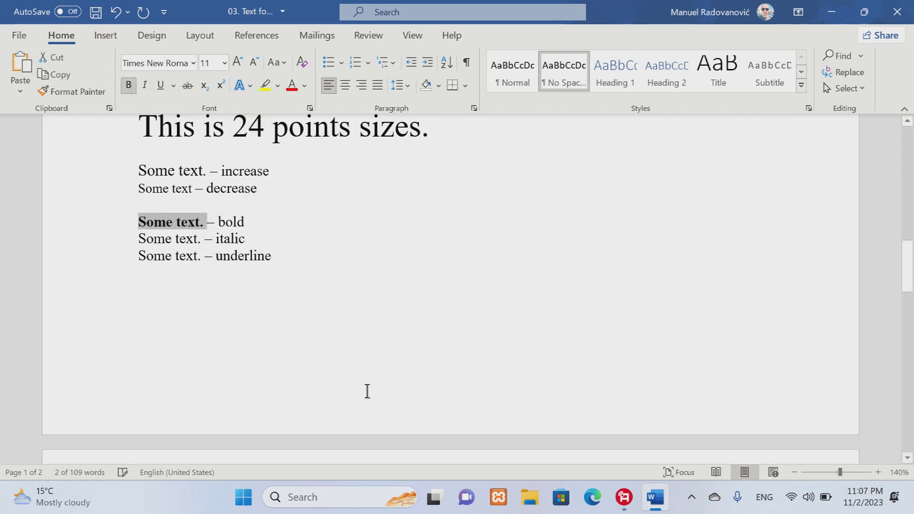
pyautogui.click(201, 238)
pyautogui.moveTo(202, 238); pyautogui.dragTo(138, 238)
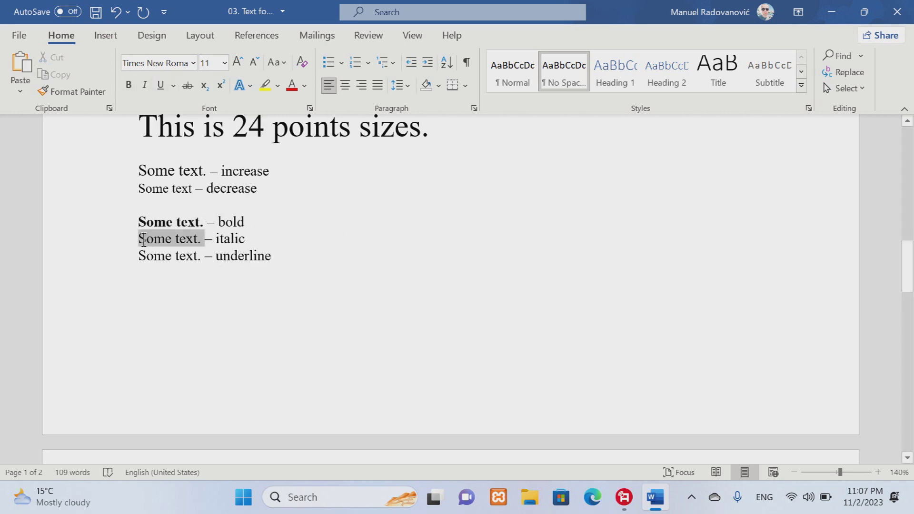
pyautogui.click(146, 85)
# Underline "Some text." in the underline sample line.
pyautogui.click(203, 256)
pyautogui.moveTo(203, 255); pyautogui.dragTo(137, 255)
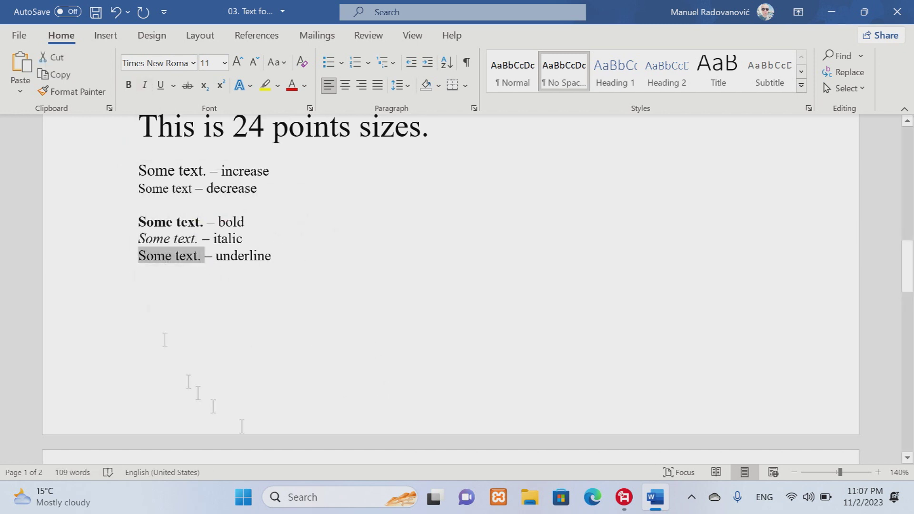
pyautogui.click(161, 86)
pyautogui.click(139, 323)
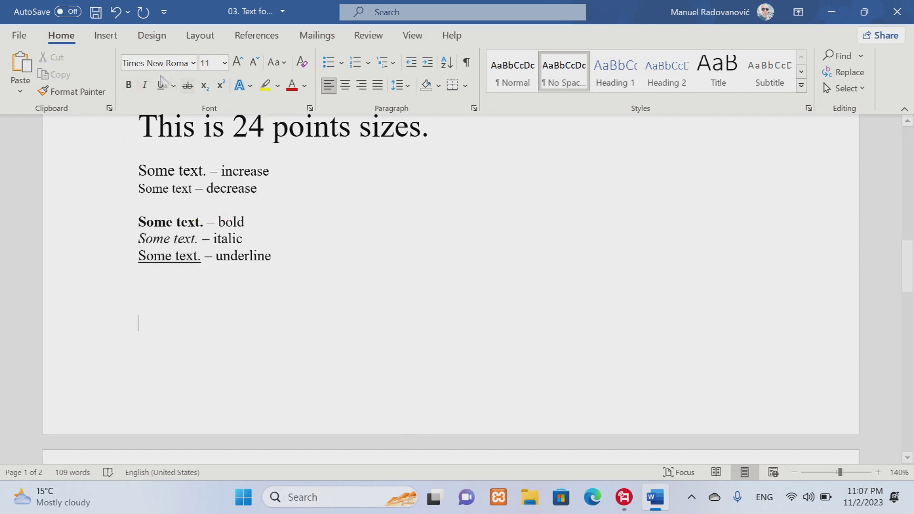
# Try other underline styles for "Some text." in the underline sample line and restore the single underline.
pyautogui.click(174, 85)
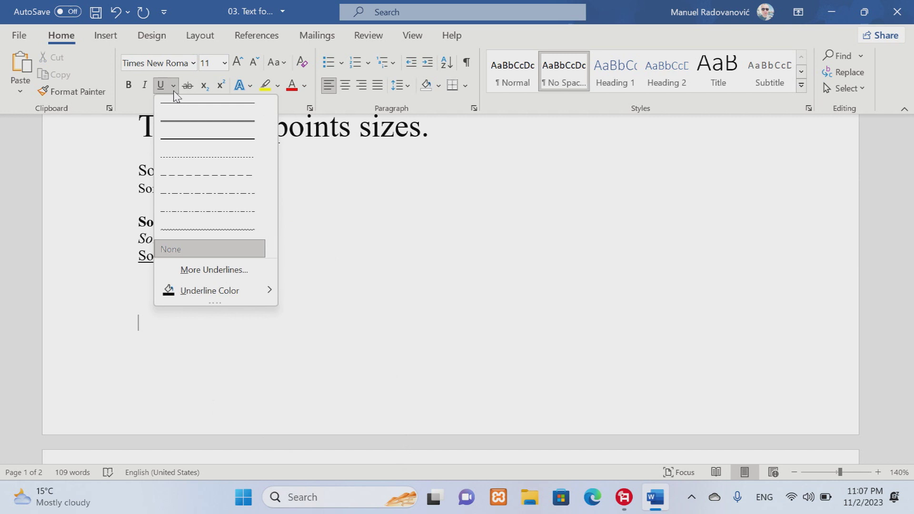
pyautogui.click(214, 161)
pyautogui.moveTo(204, 256); pyautogui.dragTo(138, 255)
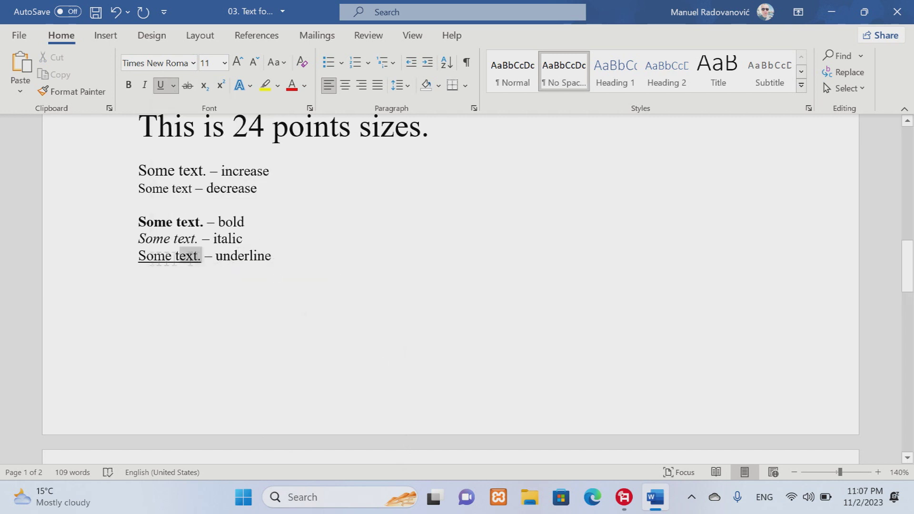
pyautogui.click(173, 86)
pyautogui.click(209, 147)
pyautogui.click(322, 332)
pyautogui.moveTo(203, 256); pyautogui.dragTo(137, 257)
pyautogui.click(174, 85)
pyautogui.click(204, 120)
pyautogui.click(362, 381)
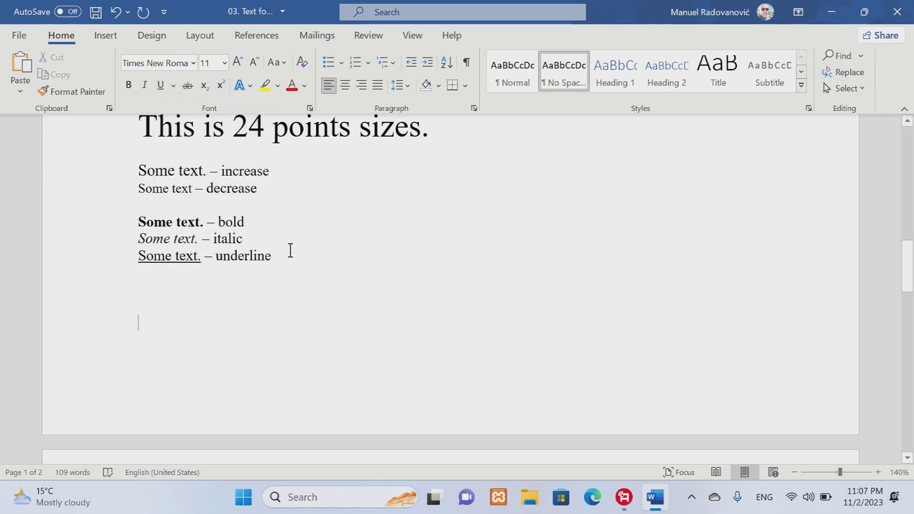
# Add the line "Some formatted text." after a blank line below the underline sample.
pyautogui.press('Return')
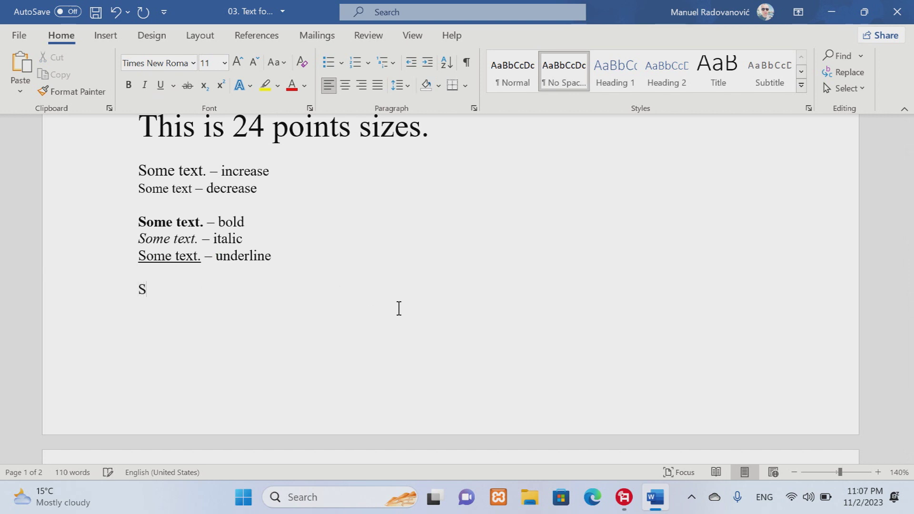
pyautogui.write('Some formatte')
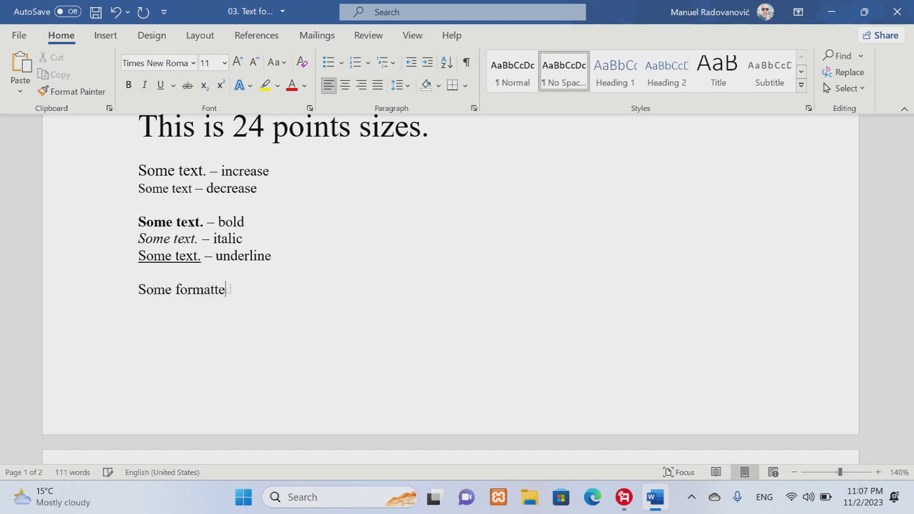
pyautogui.write('d text.')
# Make the line "Some formatted text." bold, italic and underlined, and copy it.
pyautogui.moveTo(271, 289); pyautogui.dragTo(135, 288)
pyautogui.hotkey('ctrl', 'c')
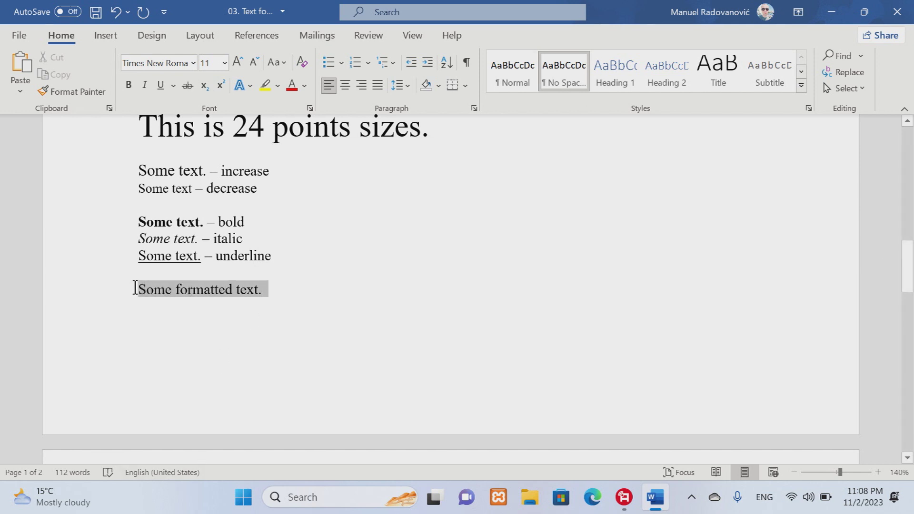
pyautogui.hotkey('ctrl', 'b')
pyautogui.hotkey('ctrl', 'i')
pyautogui.hotkey('ctrl', 'u')
# Paste a copy of the formatted line below it and change its text to "Some formatted text after clear all formatting.".
pyautogui.click(396, 365)
pyautogui.scroll(-1, 486, 255)
pyautogui.hotkey('ctrl', 'v')
pyautogui.press('BackSpace')
pyautogui.write('a')
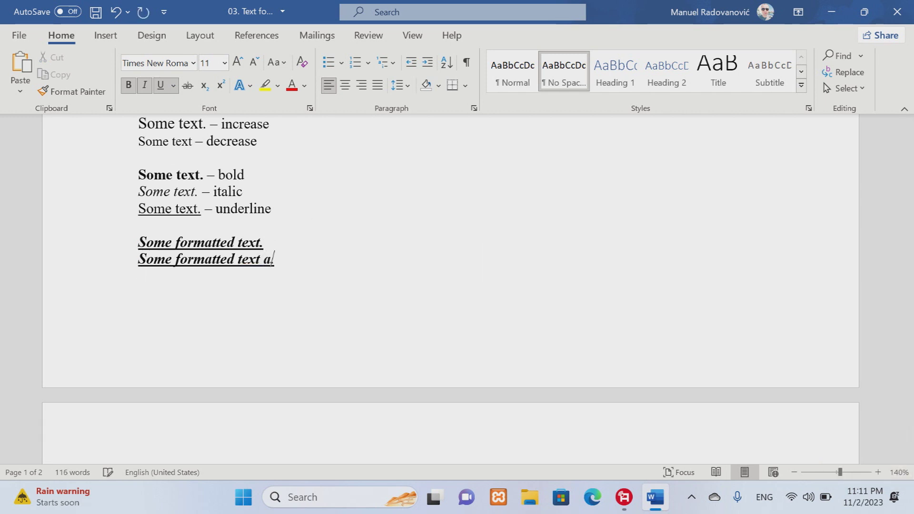
pyautogui.write('fter clear.')
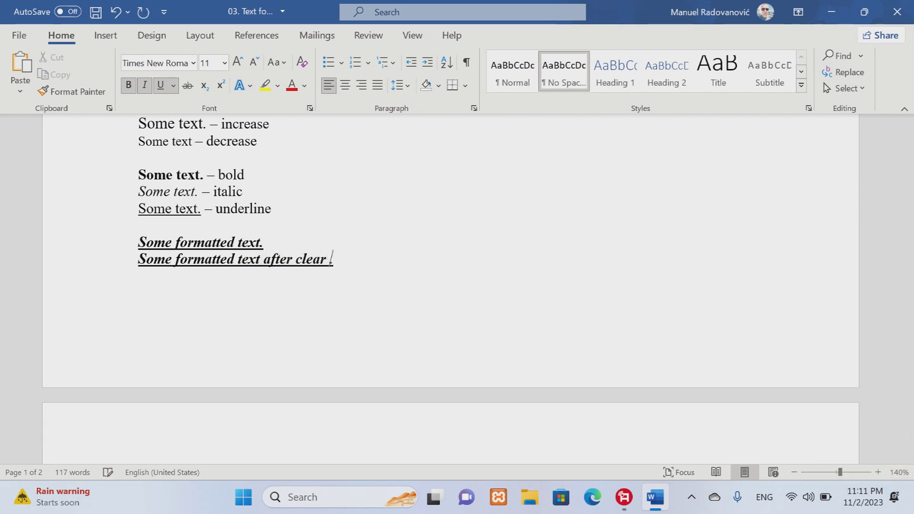
pyautogui.write('all formatting')
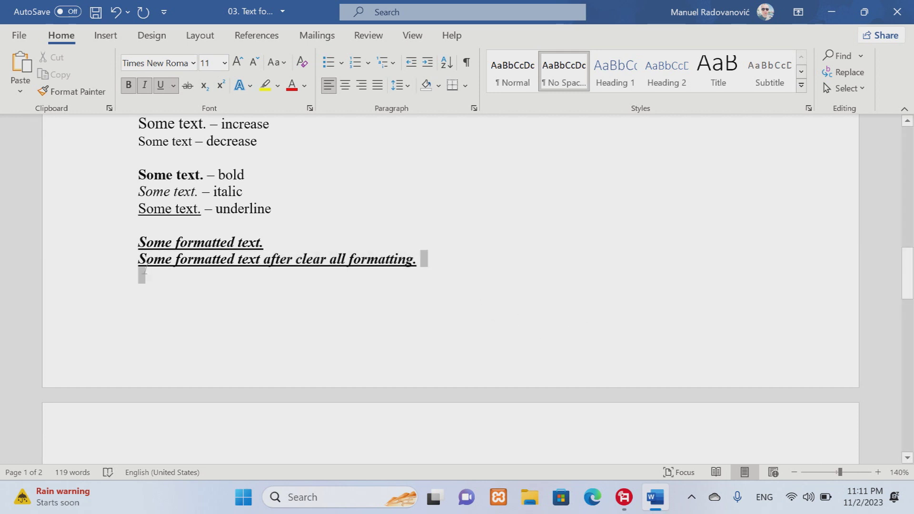
# Clear all formatting from the line "Some formatted text after clear all formatting.".
pyautogui.moveTo(139, 275); pyautogui.dragTo(139, 260)
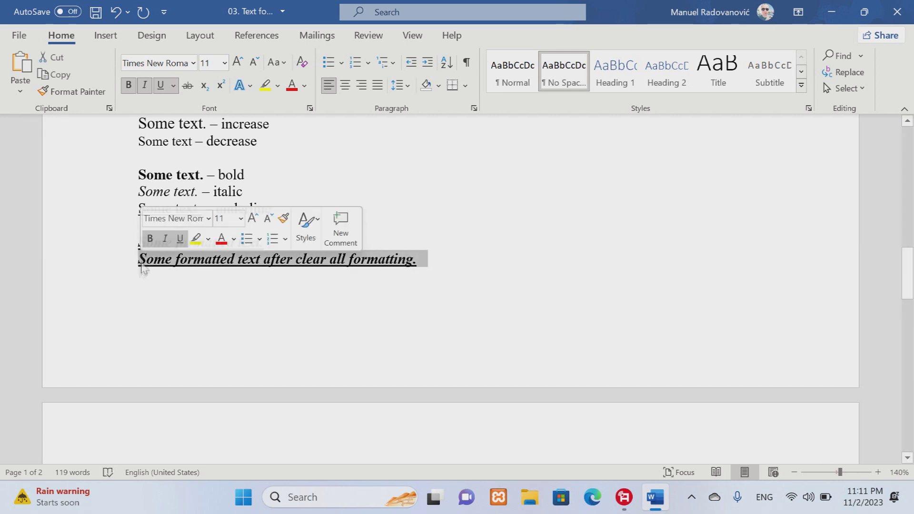
pyautogui.click(301, 68)
pyautogui.click(507, 351)
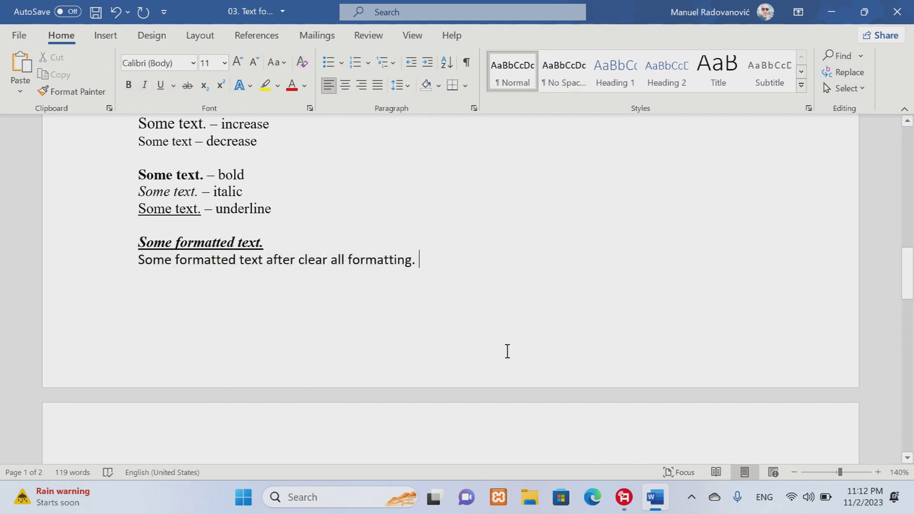
# At the start of the second page, turn off bold, italic and underline and add the line "Some text. – strikethrough".
pyautogui.scroll(-2, 557, 335)
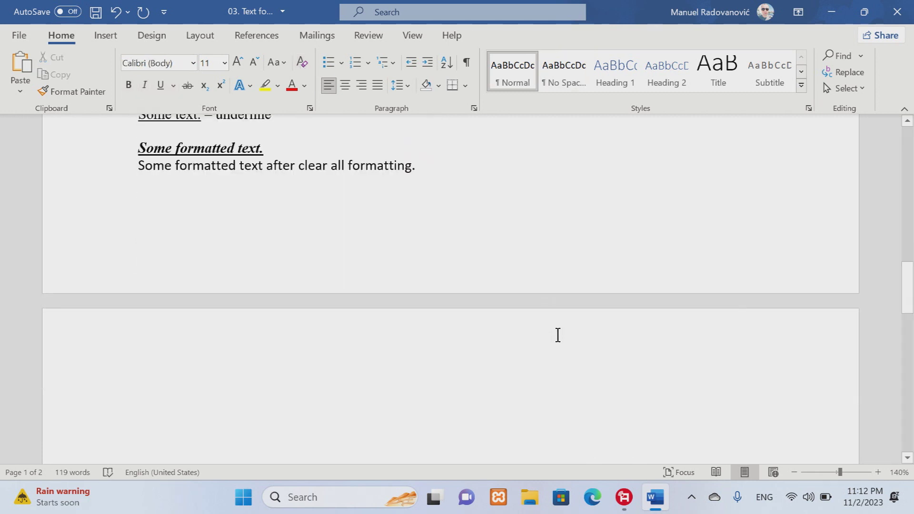
pyautogui.click(139, 408)
pyautogui.click(160, 85)
pyautogui.click(144, 85)
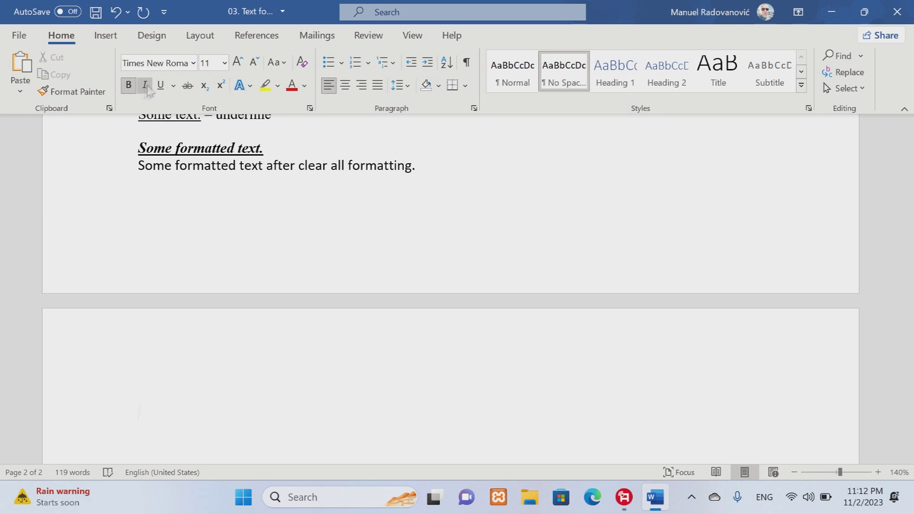
pyautogui.click(128, 85)
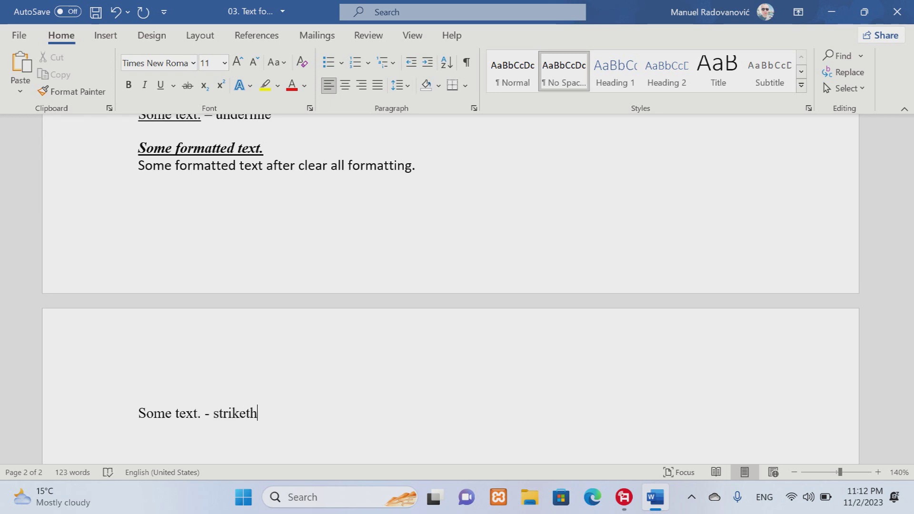
pyautogui.write('gh')
pyautogui.press('Return')
# Add the lines "Some text. – subscript bellow" and "Some text – subscript above" below the strikethrough line.
pyautogui.write('Some text.')
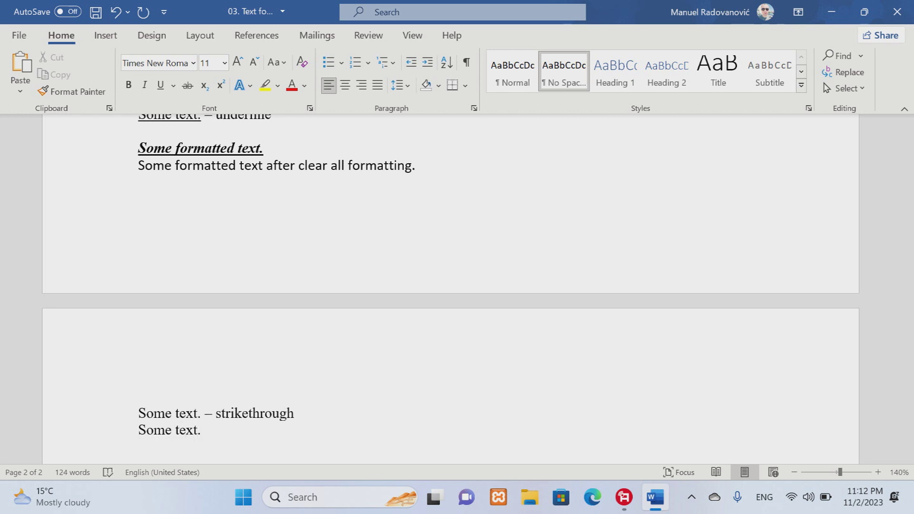
pyautogui.write(' - subscript bellow')
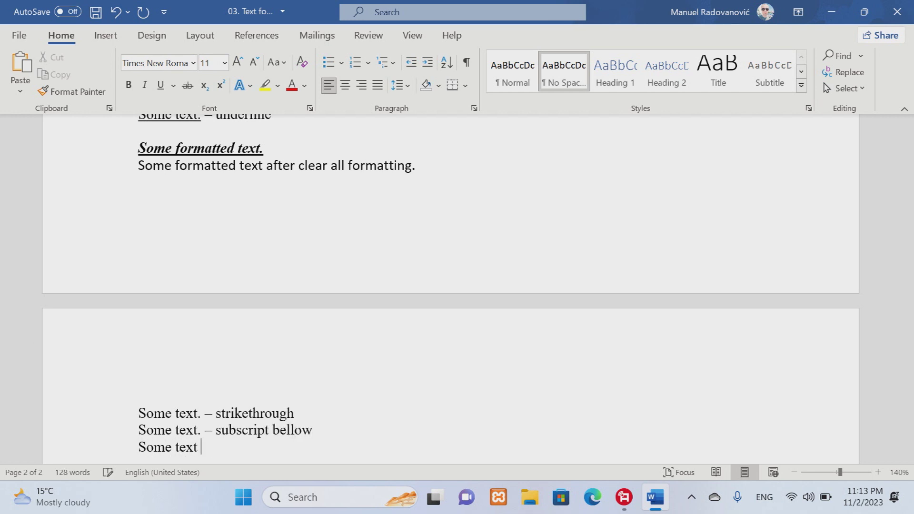
pyautogui.write('subscrip')
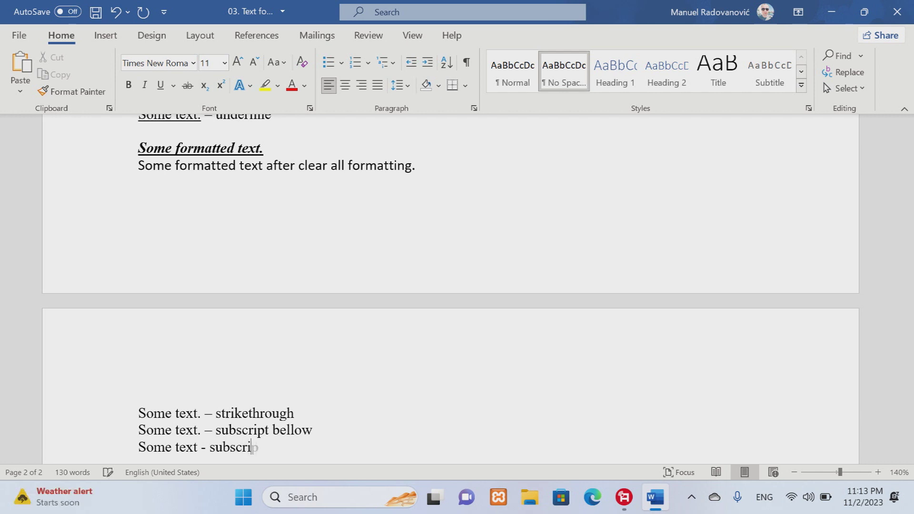
pyautogui.write('t ove')
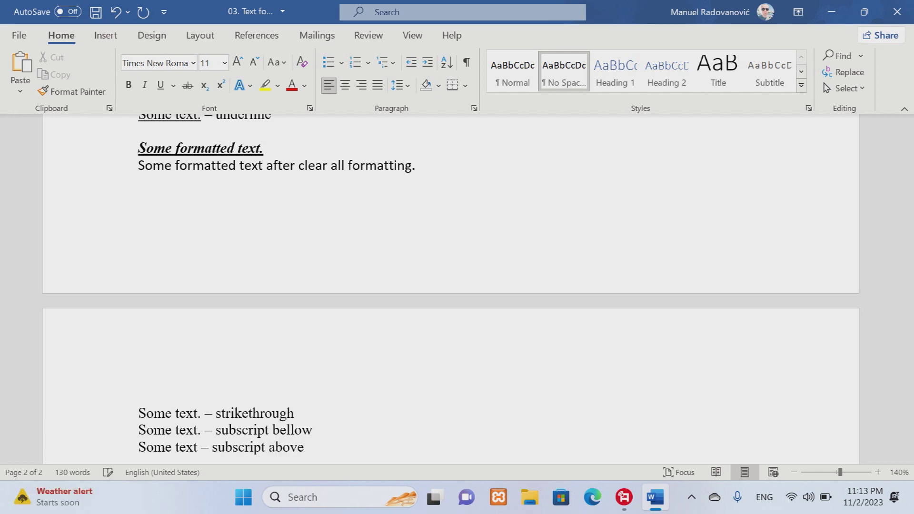
# Apply strikethrough to "Some text." in the strikethrough sample line.
pyautogui.scroll(-5, 708, 347)
pyautogui.moveTo(199, 181); pyautogui.dragTo(138, 179)
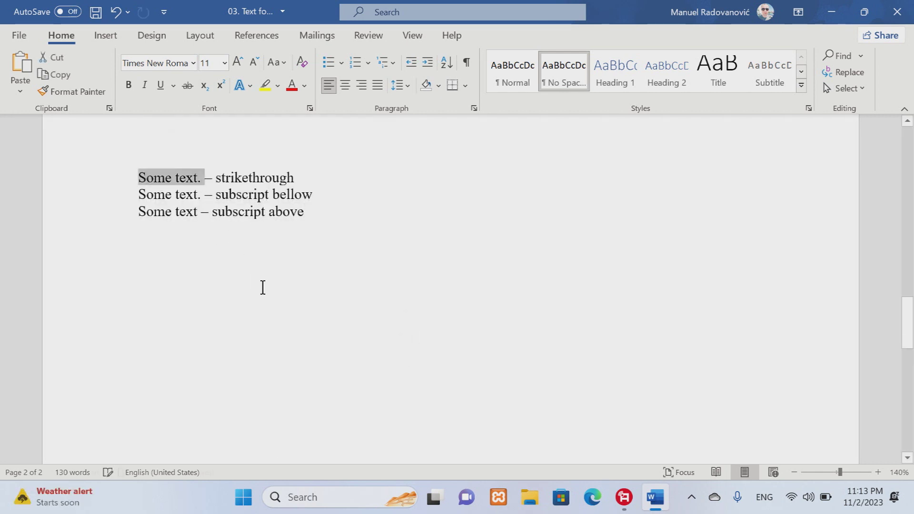
pyautogui.click(188, 85)
# Make the word "text" subscript in the "subscript bellow" line and superscript in the "subscript above" line.
pyautogui.moveTo(198, 194); pyautogui.dragTo(175, 194)
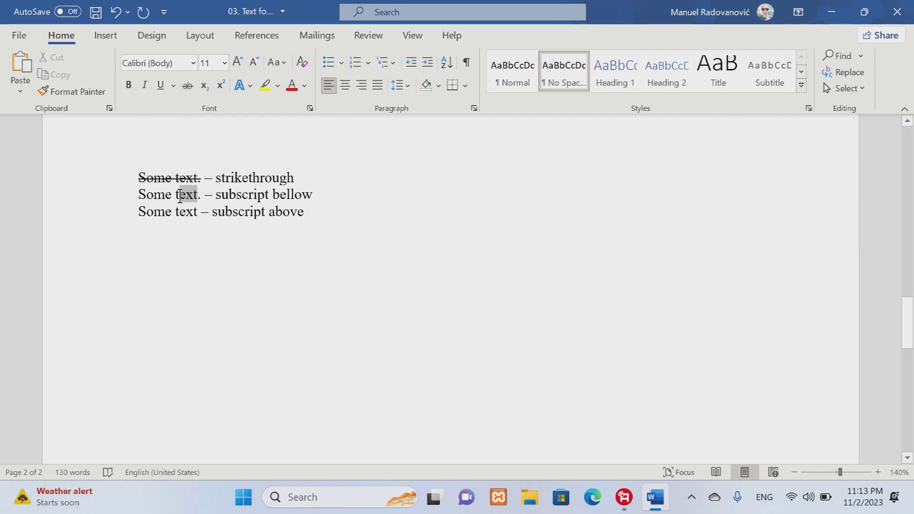
pyautogui.click(205, 87)
pyautogui.moveTo(197, 211); pyautogui.dragTo(175, 211)
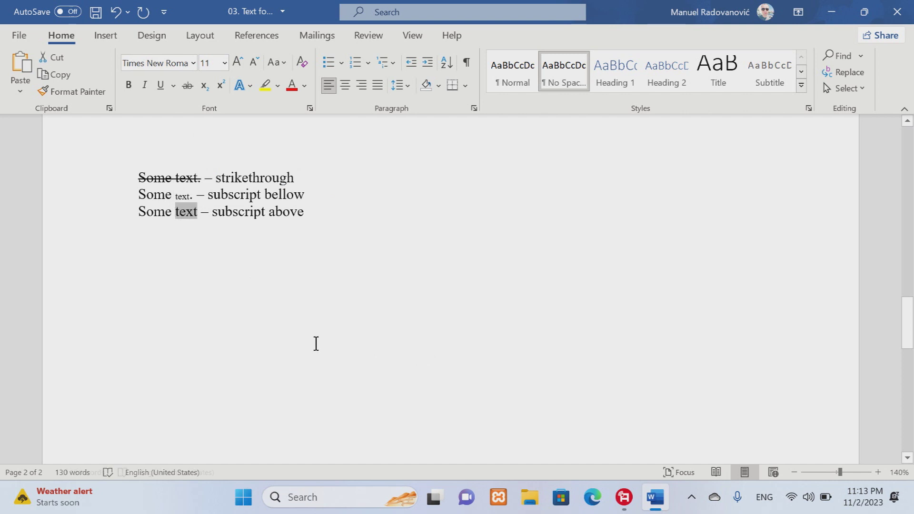
pyautogui.click(222, 86)
pyautogui.click(439, 357)
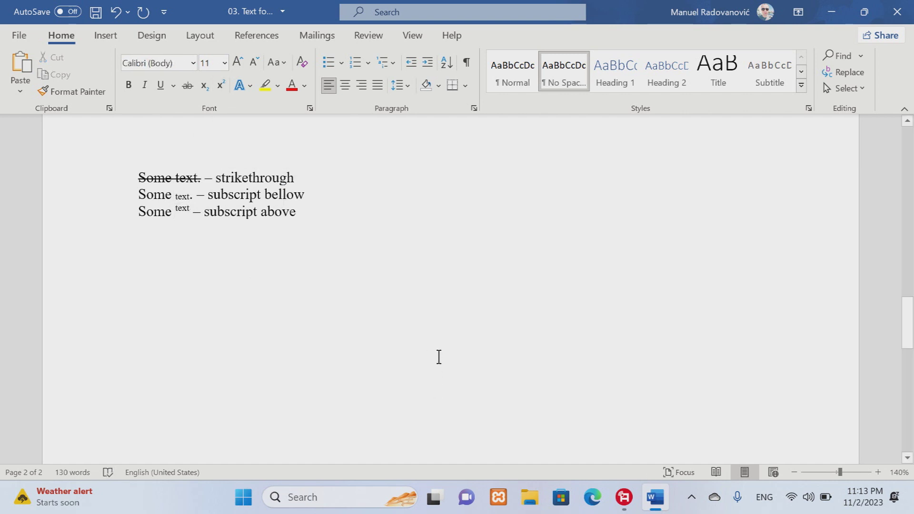
pyautogui.click(156, 240)
pyautogui.write('Some')
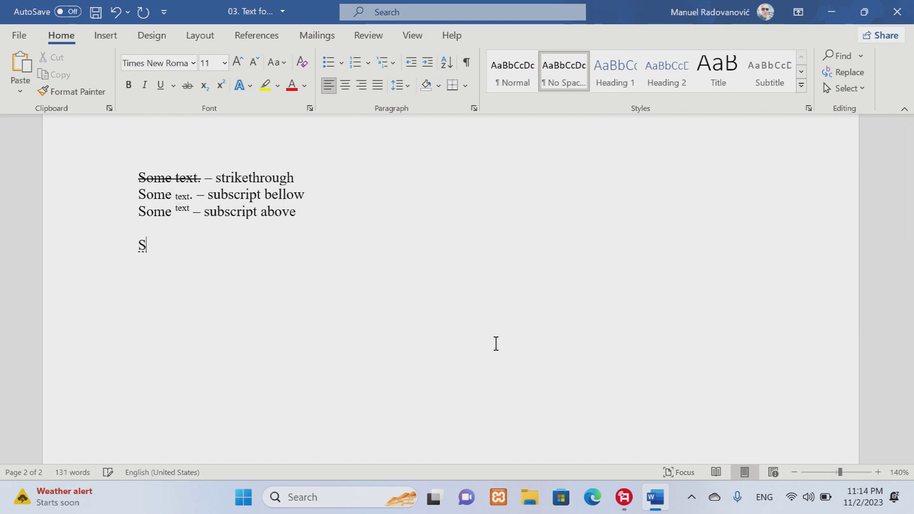
pyautogui.press('BackSpace')
pyautogui.press('BackSpace')
pyautogui.press('BackSpace')
pyautogui.press('BackSpace')
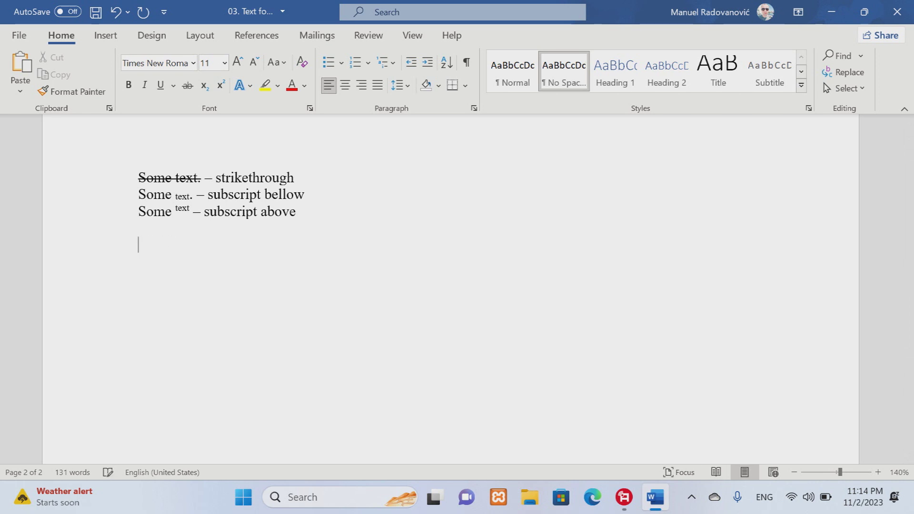
# Set the font of the empty line below the samples to Calibri (Body) and check the font of the cleared-formatting line.
pyautogui.click(193, 62)
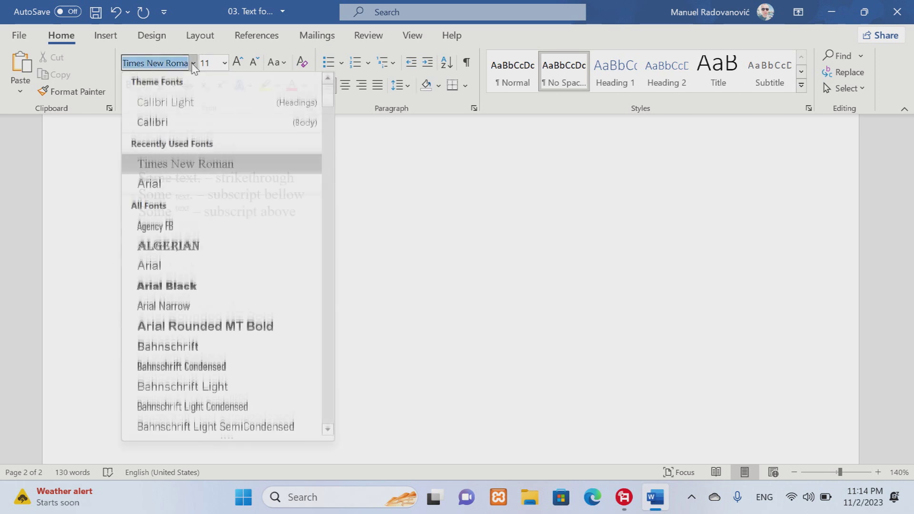
pyautogui.click(152, 121)
pyautogui.scroll(4, 443, 379)
pyautogui.scroll(3, 443, 380)
pyautogui.moveTo(138, 259); pyautogui.dragTo(432, 261)
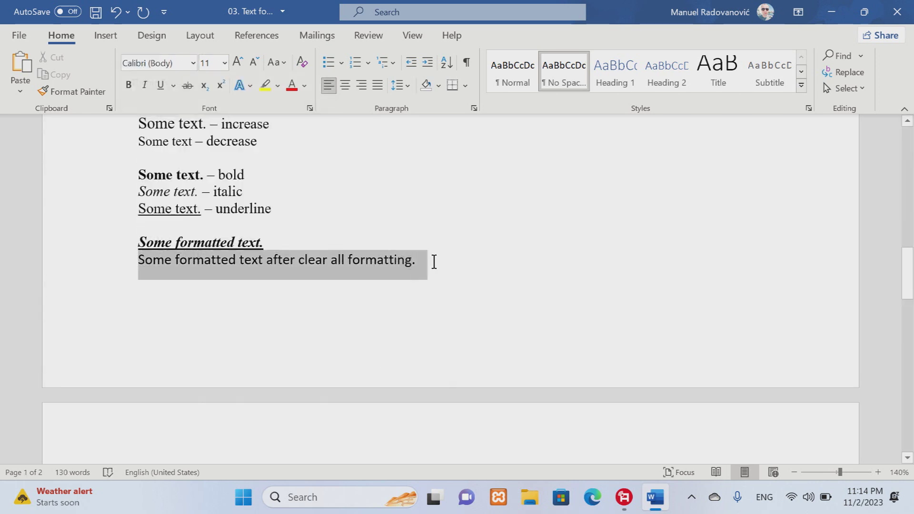
# Change the font of the strikethrough and both subscript sample lines to Calibri (Body).
pyautogui.scroll(-5, 578, 343)
pyautogui.moveTo(138, 272); pyautogui.dragTo(143, 318)
pyautogui.click(194, 63)
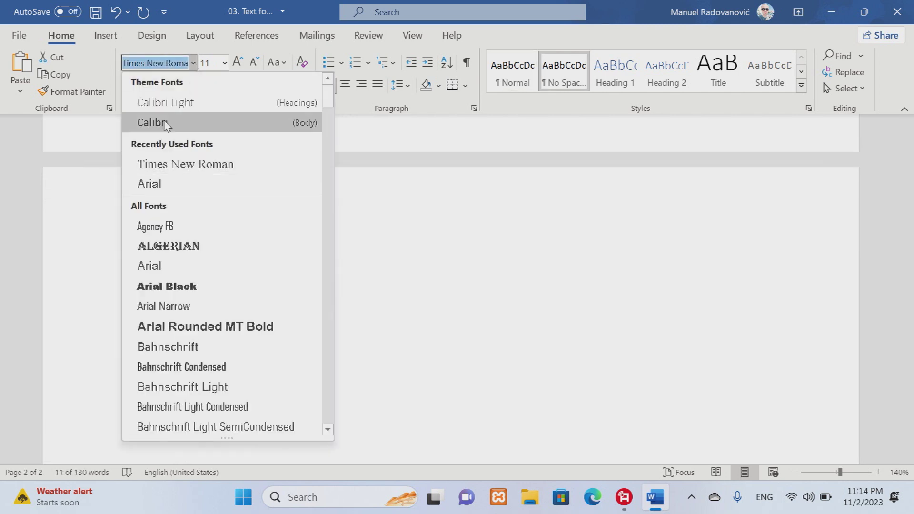
pyautogui.click(157, 122)
pyautogui.click(348, 363)
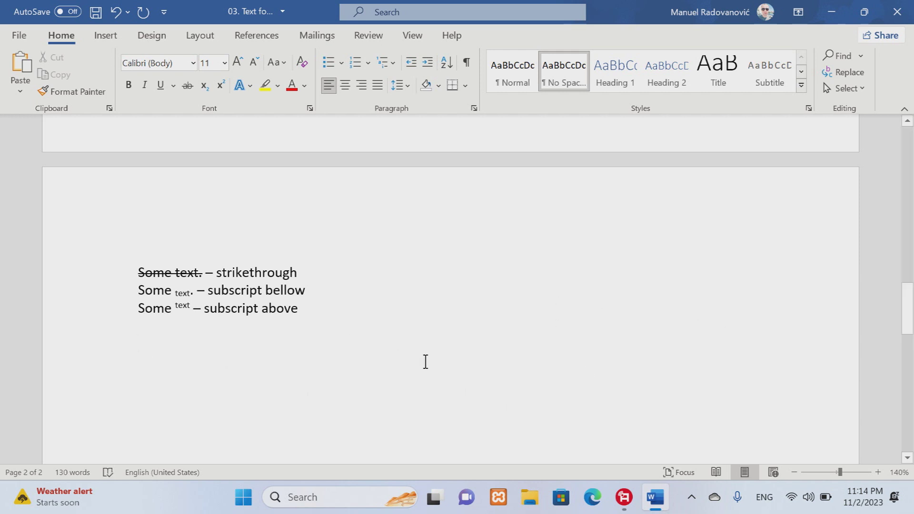
# Add the line "Some text. – text effects and typography" after a blank line below the subscript samples.
pyautogui.write('Some text.')
pyautogui.hotkey('shift', 'Home')
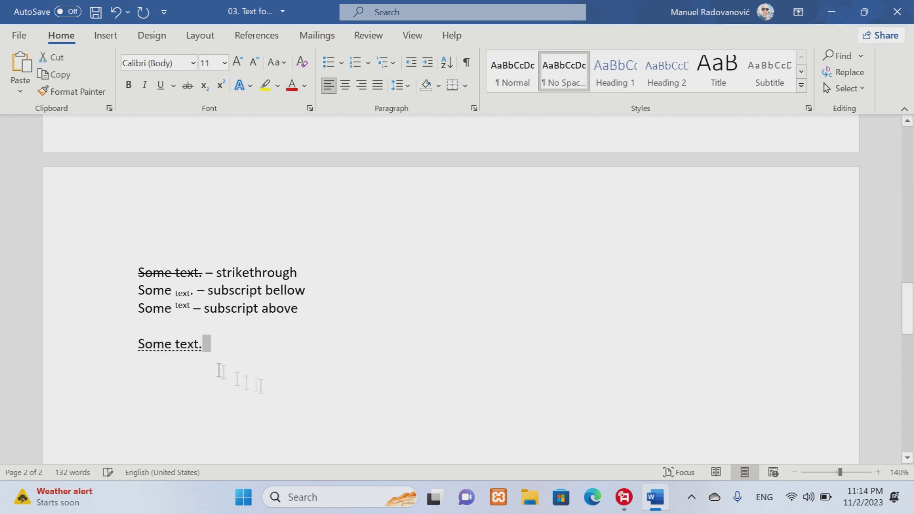
pyautogui.click(130, 342)
pyautogui.hotkey('shift', 'End')
pyautogui.click(567, 366)
pyautogui.write('- text effects and typograp')
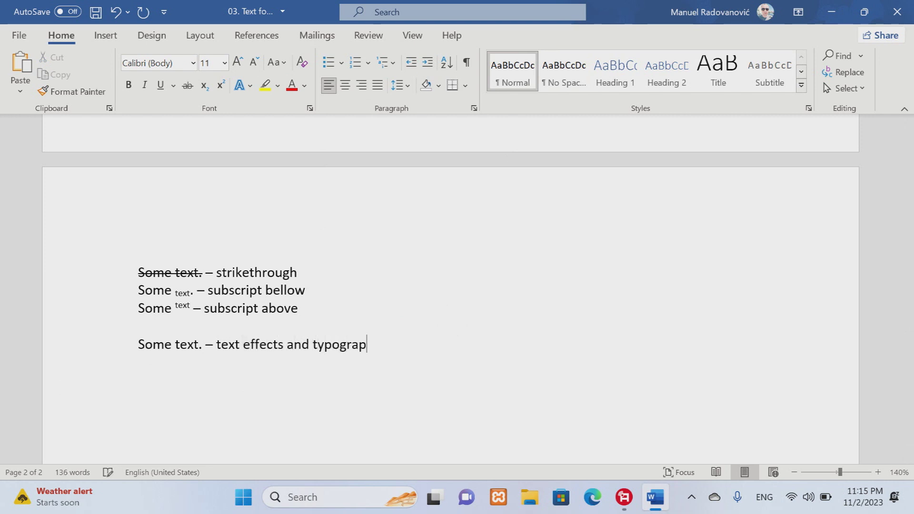
# Copy the "text effects and typography" line and paste it twice below, making three identical lines.
pyautogui.tripleClick(382, 346)
pyautogui.hotkey('ctrl', 'c')
pyautogui.click(440, 350)
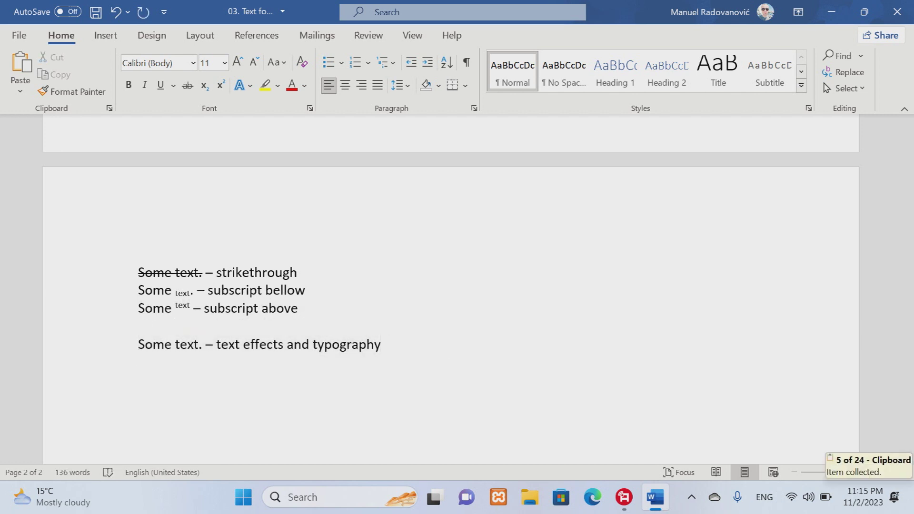
pyautogui.tripleClick(387, 344)
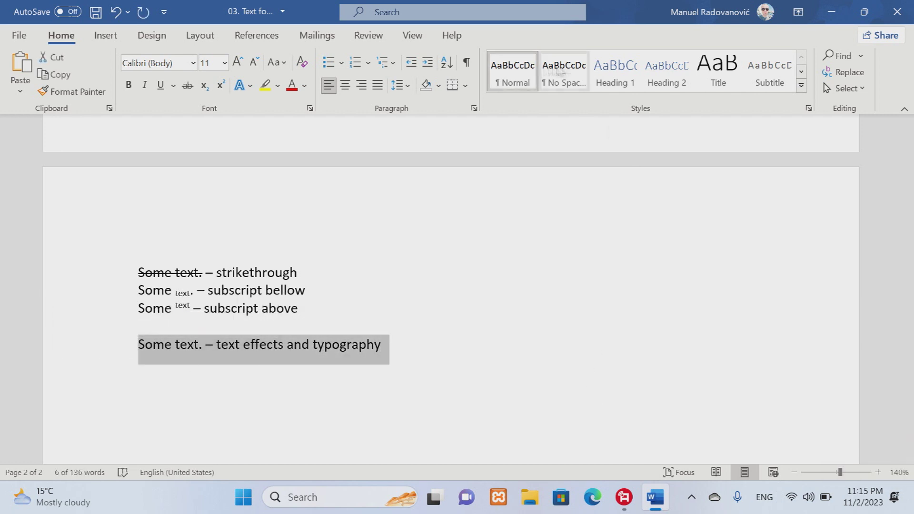
pyautogui.click(522, 354)
pyautogui.hotkey('ctrl', 'v')
pyautogui.press('Up')
pyautogui.press('End')
pyautogui.press('Return')
pyautogui.hotkey('ctrl', 'v')
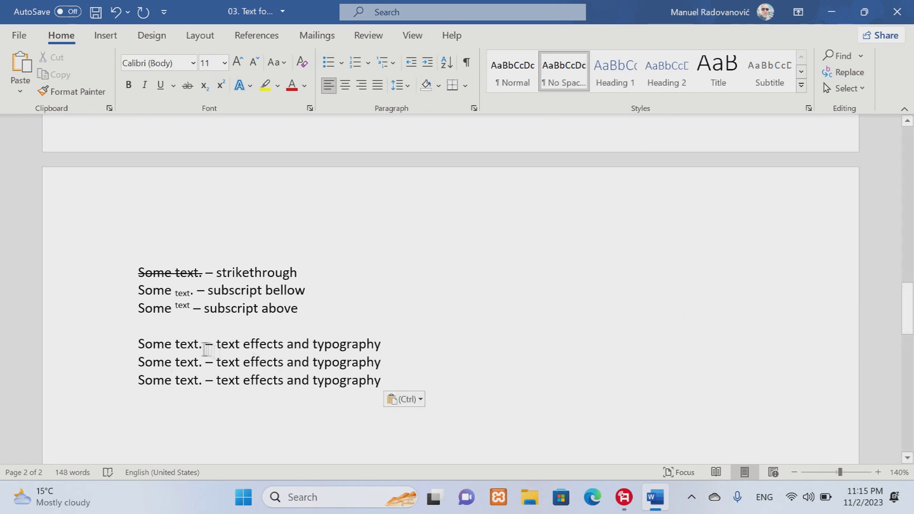
# Apply the black preset text effect with white outline and hard shadow to "Some text." in the first text effects line.
pyautogui.moveTo(205, 343); pyautogui.dragTo(135, 343)
pyautogui.click(249, 86)
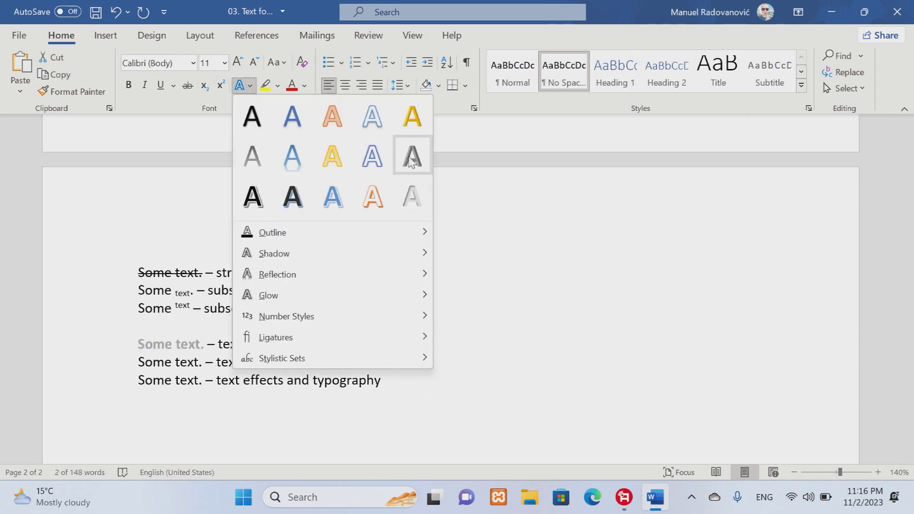
pyautogui.click(255, 202)
# Apply the largest green, Accent color 6 glow variation to "Some text." in the second text effects line.
pyautogui.moveTo(206, 363); pyautogui.dragTo(138, 363)
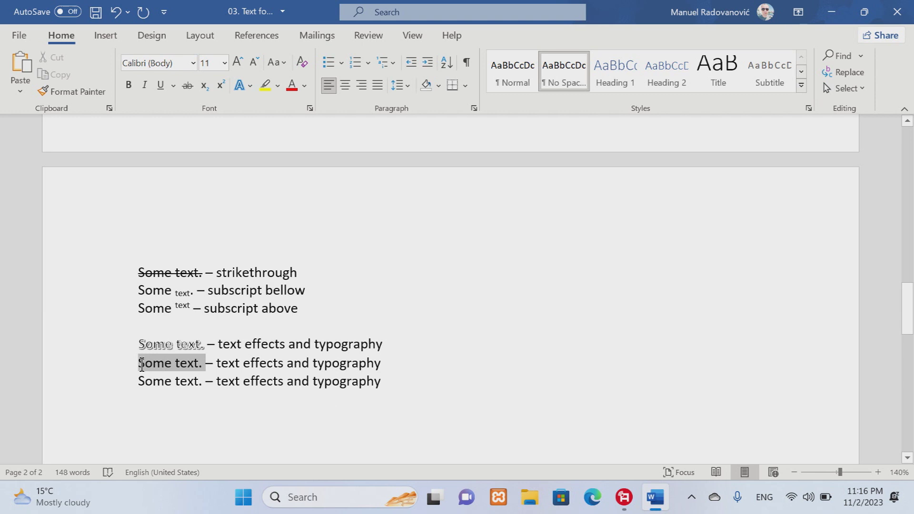
pyautogui.click(250, 85)
pyautogui.moveTo(347, 299)
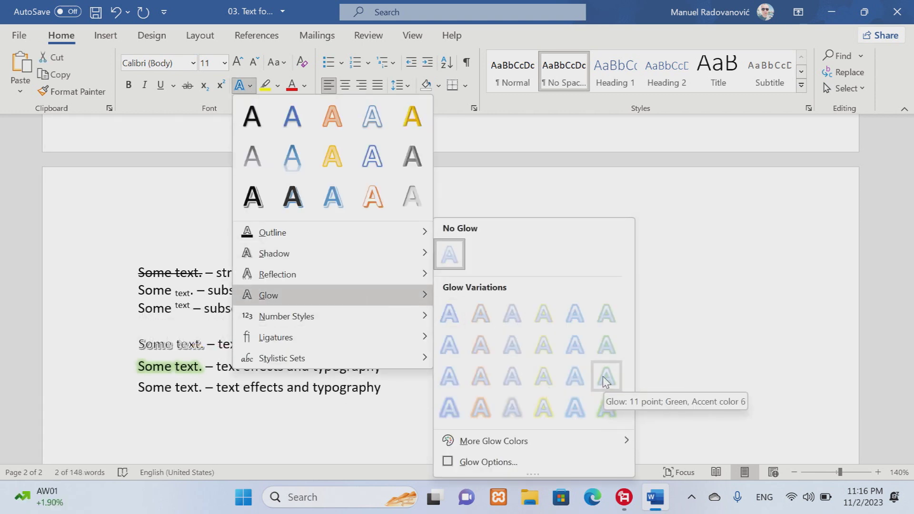
pyautogui.click(605, 408)
pyautogui.click(574, 410)
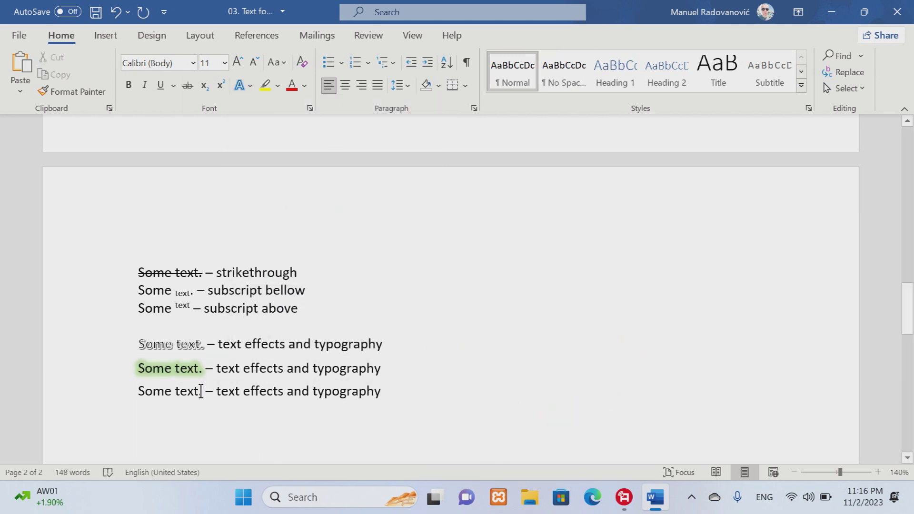
# Apply the orange preset text effect to "Some text." in the third text effects line.
pyautogui.moveTo(205, 390); pyautogui.dragTo(138, 391)
pyautogui.click(240, 85)
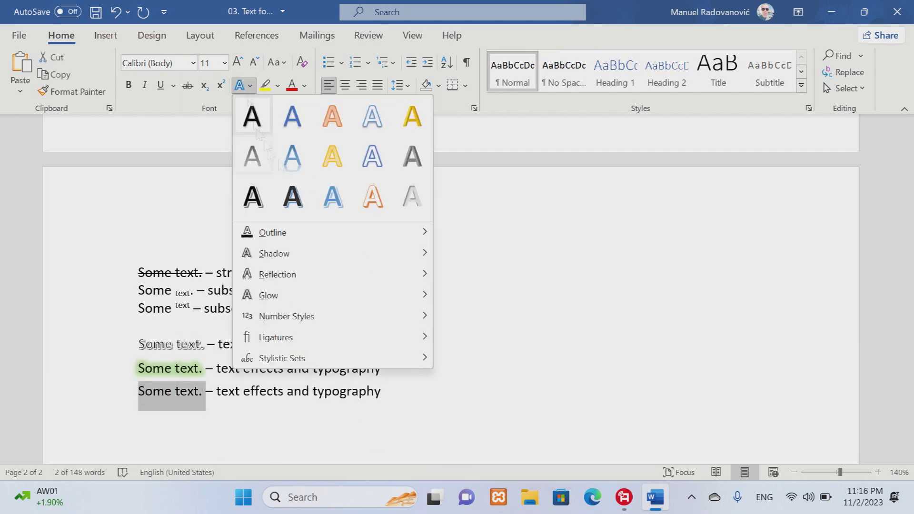
pyautogui.click(331, 116)
pyautogui.click(452, 401)
pyautogui.scroll(-1, 428, 387)
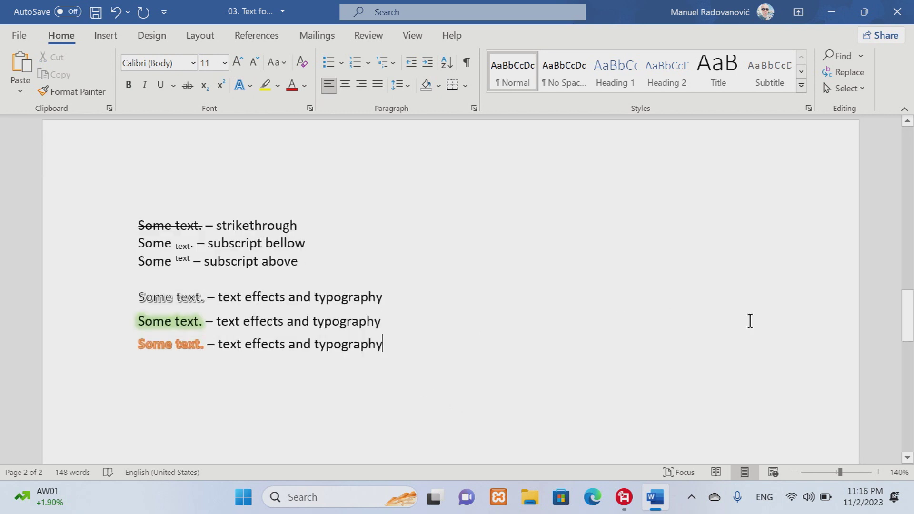
# Add the lines "Some text. – text highlight color" and "Some text. – font color" below the text effects lines, separated by a blank line.
pyautogui.press('Home')
pyautogui.press('End')
pyautogui.press('Return')
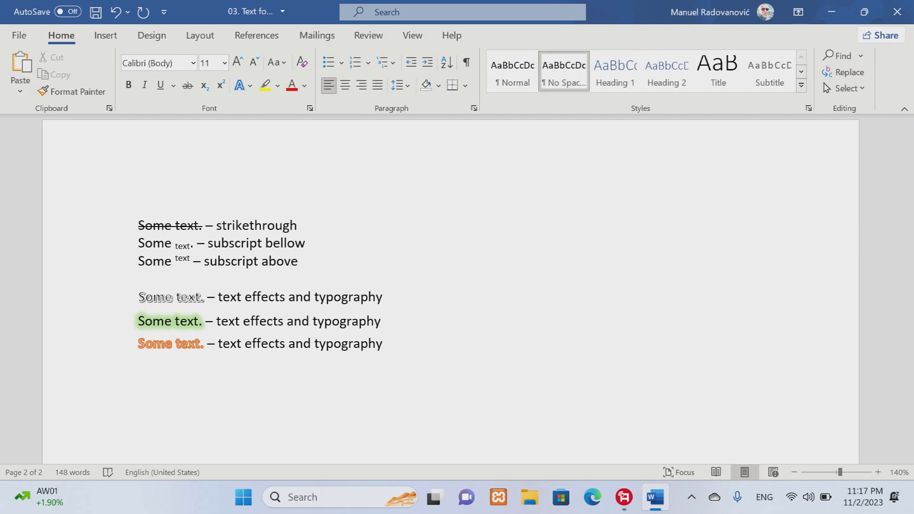
pyautogui.press('Return')
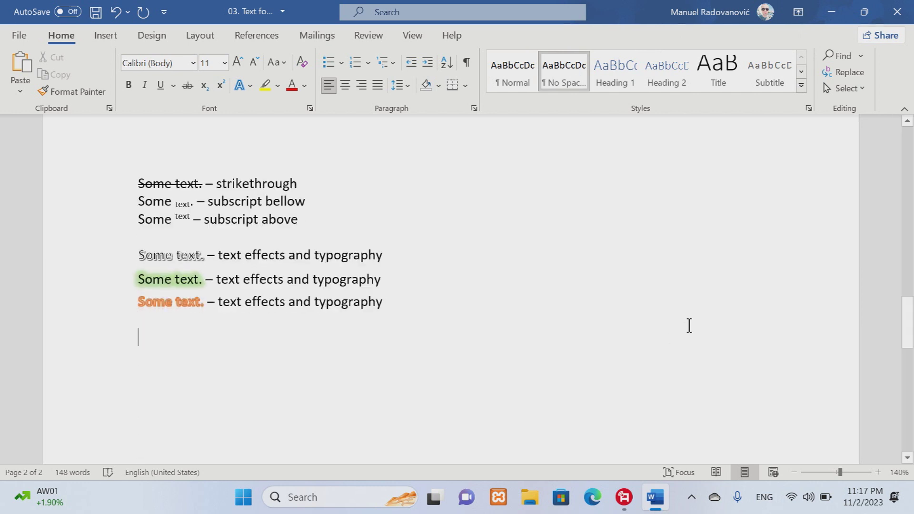
pyautogui.write('Some')
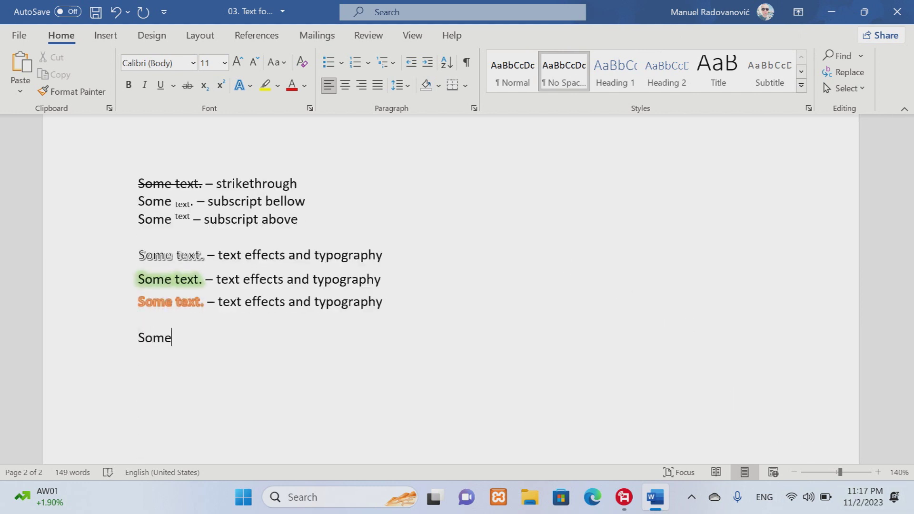
pyautogui.write(' text. - text ')
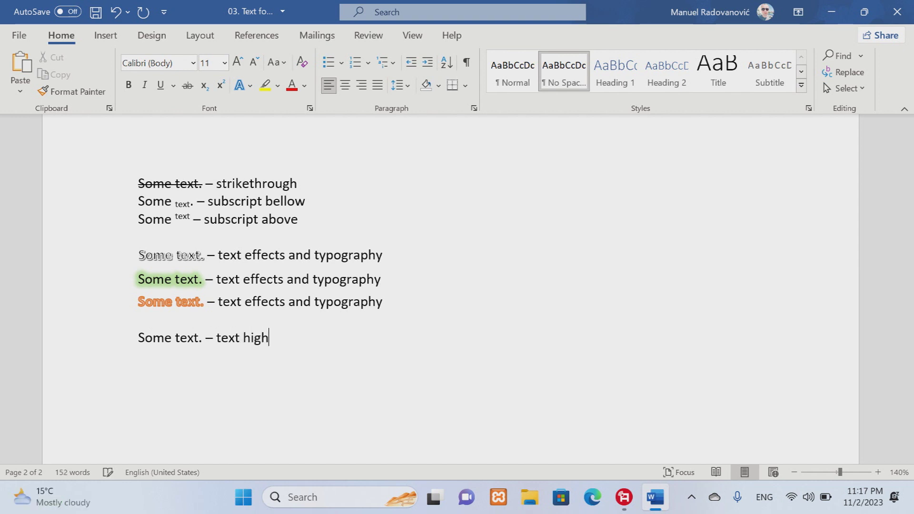
pyautogui.write('highlight')
pyautogui.write('Some text')
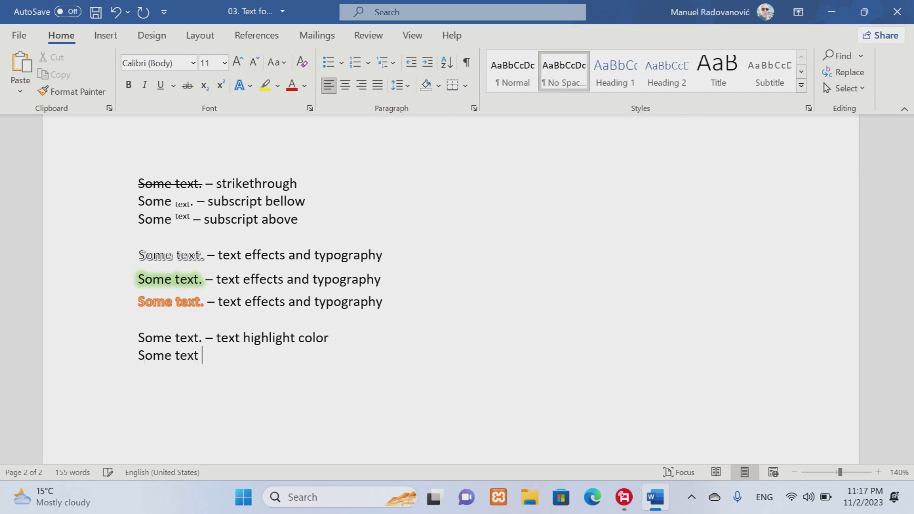
pyautogui.write(' - font color')
pyautogui.click(198, 355)
pyautogui.write('.')
# Highlight "Some text." in the text highlight color line in bright green.
pyautogui.moveTo(202, 339); pyautogui.dragTo(136, 339)
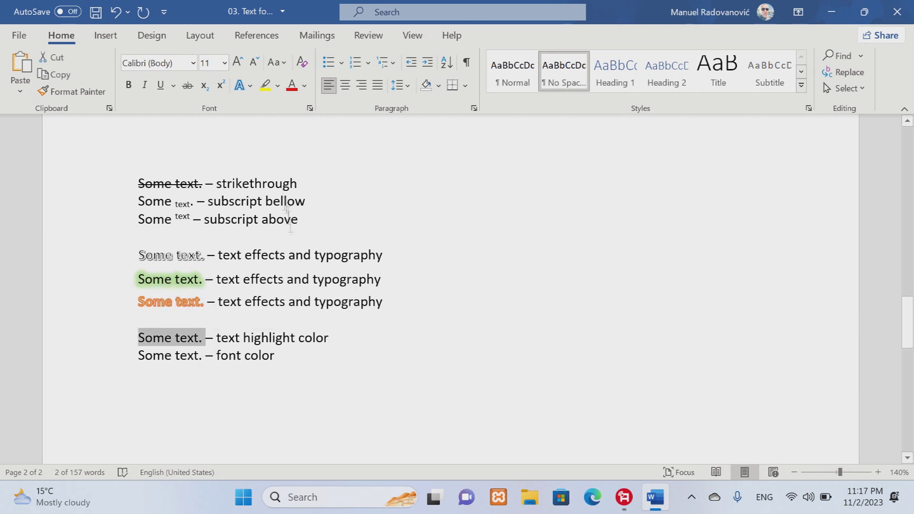
pyautogui.click(277, 85)
pyautogui.click(290, 108)
pyautogui.click(367, 381)
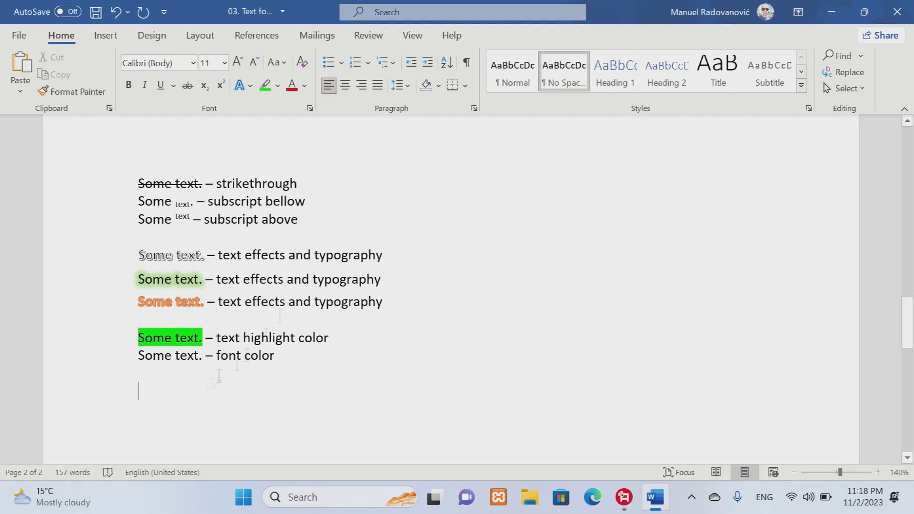
# Set the font color of "Some text" in the font color line to the standard blue.
pyautogui.moveTo(198, 357); pyautogui.dragTo(138, 356)
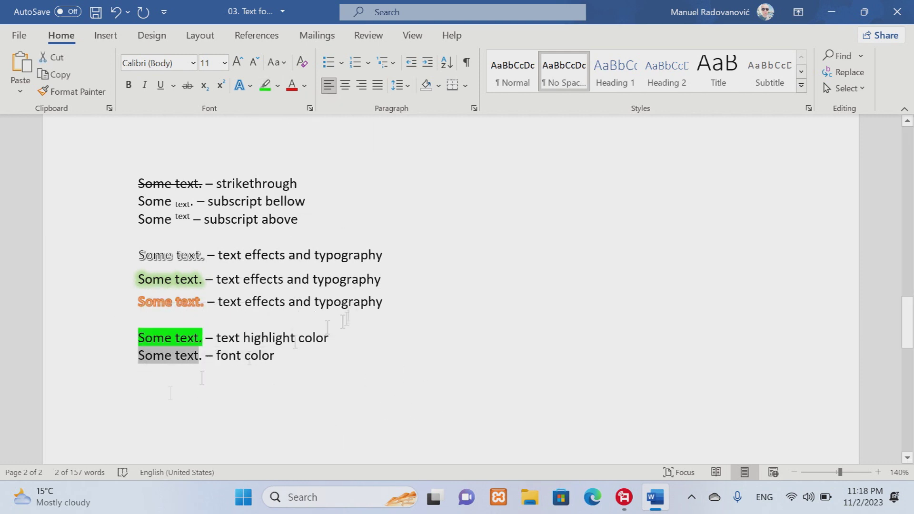
pyautogui.click(304, 85)
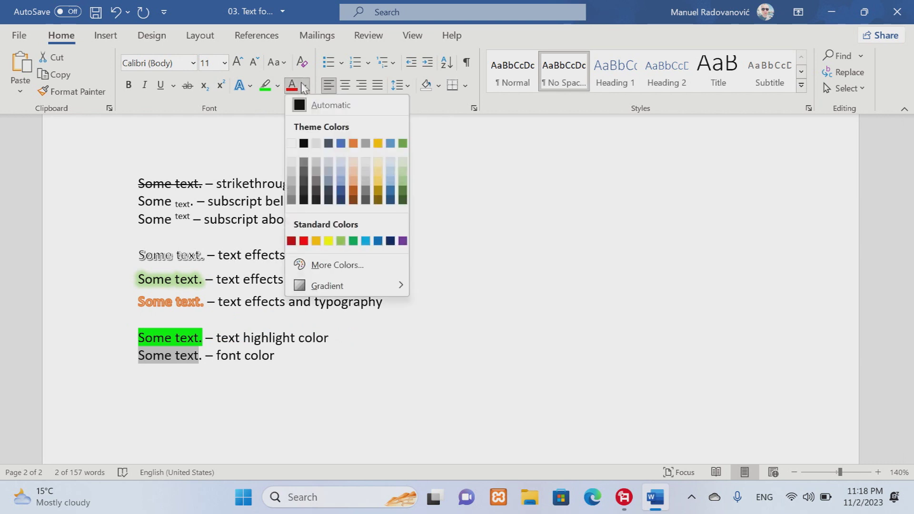
pyautogui.click(378, 242)
pyautogui.click(331, 409)
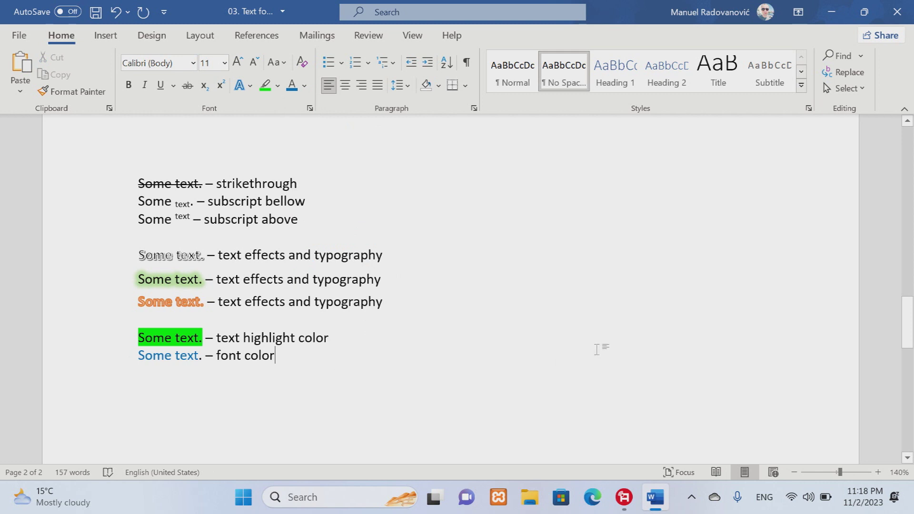
# Write "You can add variety of styles and color to your text, as well as visual effects." below the font color line.
pyautogui.write('You can')
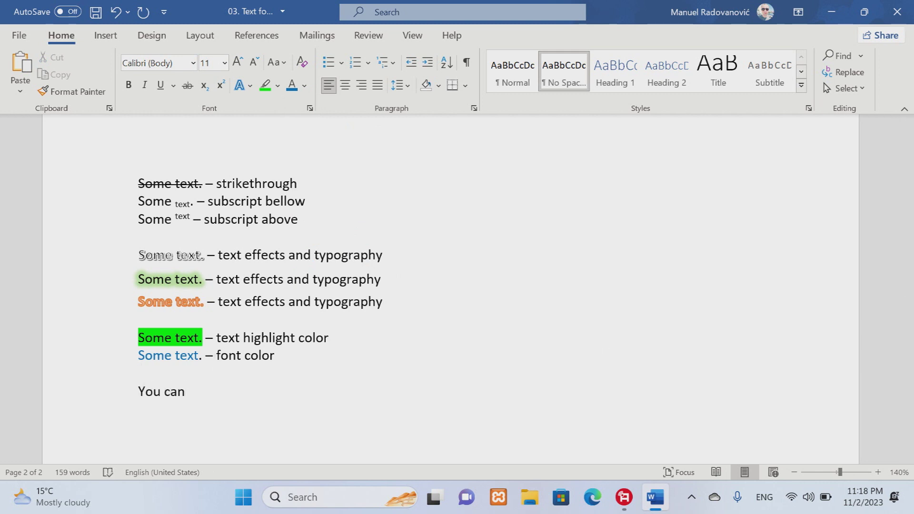
pyautogui.write(' add variety')
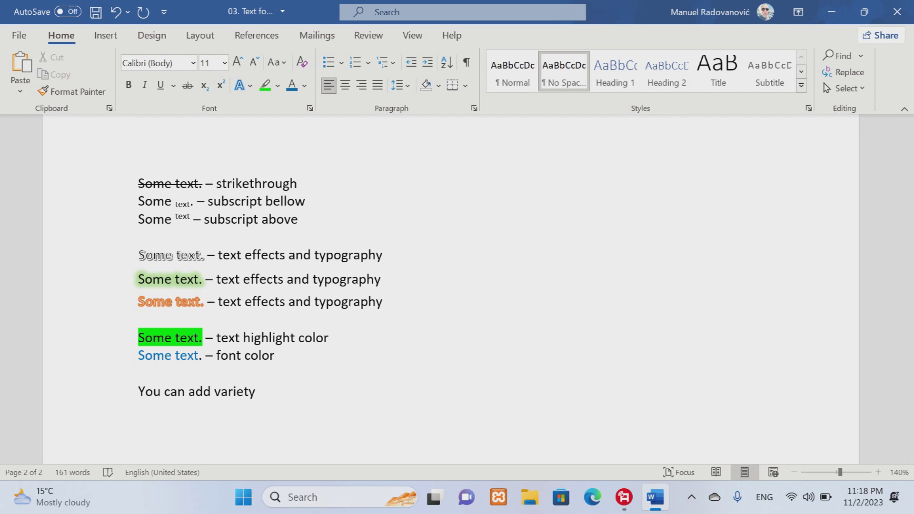
pyautogui.write(' of styles and color to y')
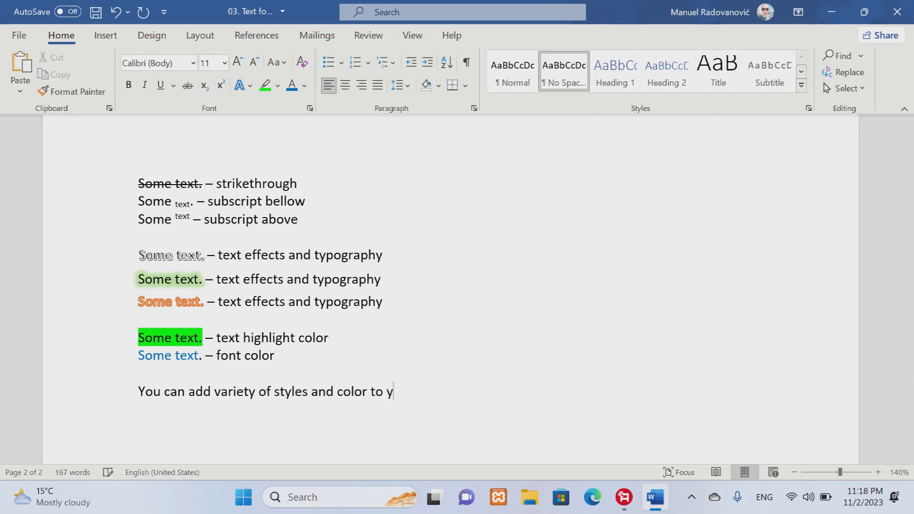
pyautogui.write('our text')
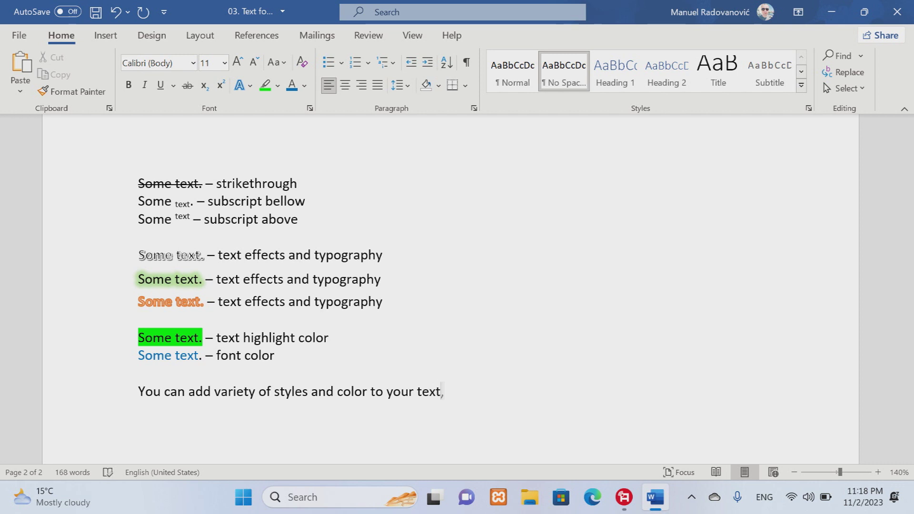
pyautogui.write(', as well as visual effects.')
# Add the heading "PARAGRAPH" and, below it, the line "This is the first sentence in the paragraph.".
pyautogui.press('Return')
pyautogui.write('PARAGRAP')
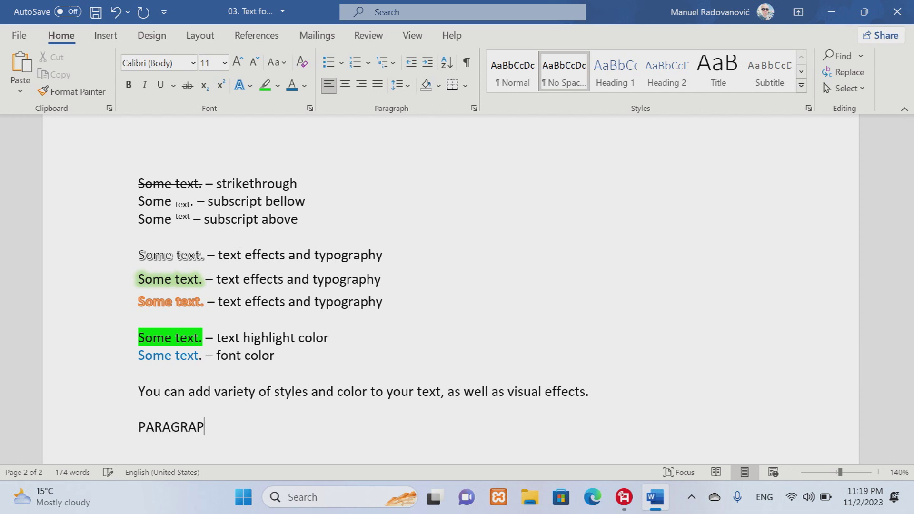
pyautogui.write('H')
pyautogui.press('Return')
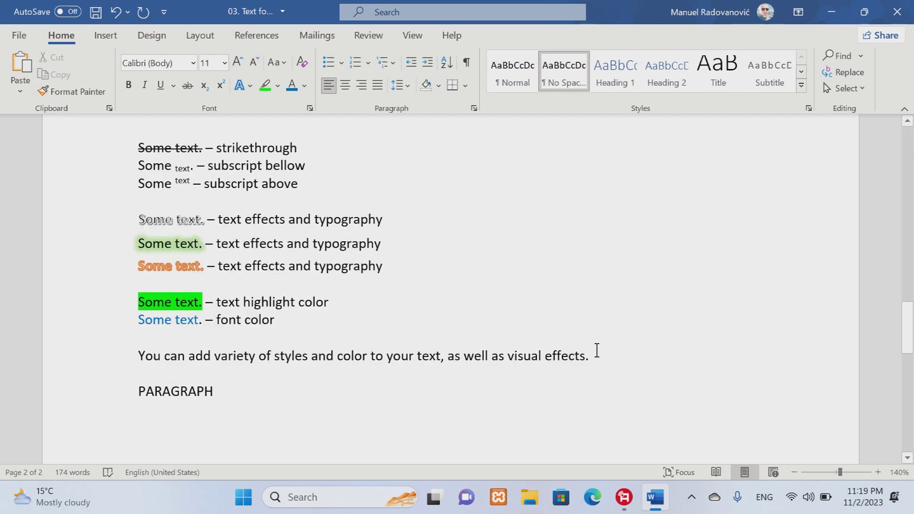
pyautogui.write('This is th')
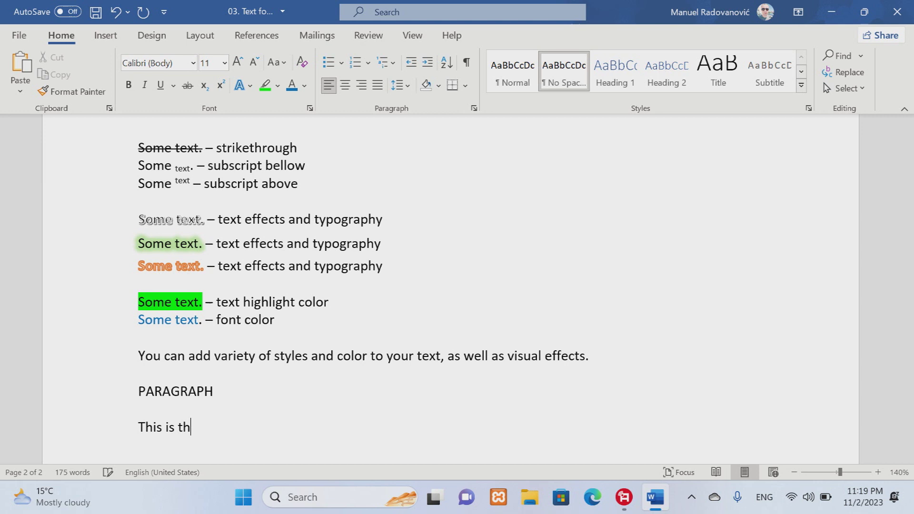
pyautogui.write('e first sentence in the paragraph.')
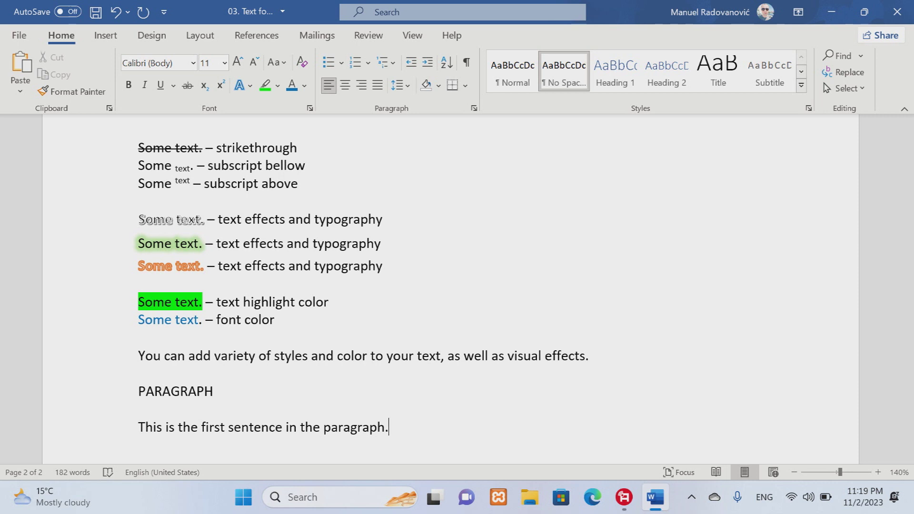
# Copy the sentence under PARAGRAPH and paste it twice below, making three identical lines.
pyautogui.moveTo(400, 426); pyautogui.dragTo(138, 409)
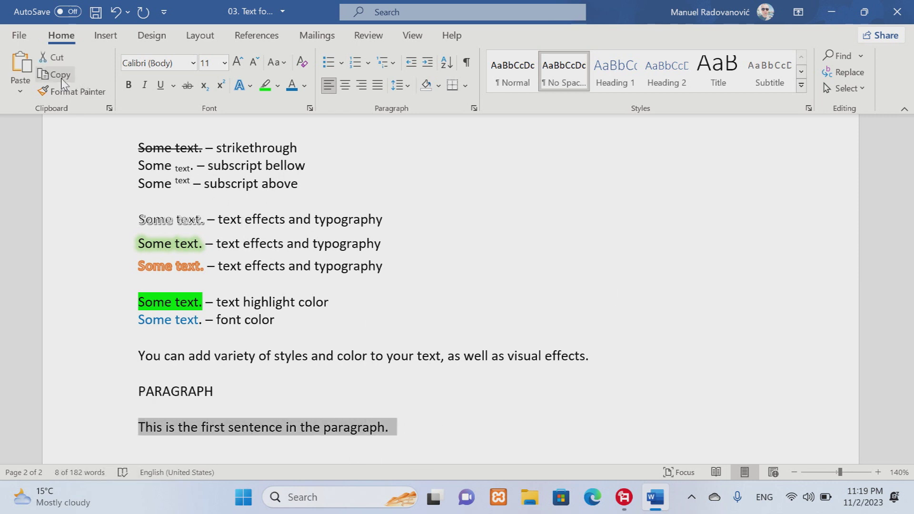
pyautogui.click(59, 76)
pyautogui.click(418, 428)
pyautogui.press('Return')
pyautogui.hotkey('ctrl', 'v')
pyautogui.hotkey('ctrl', 'v')
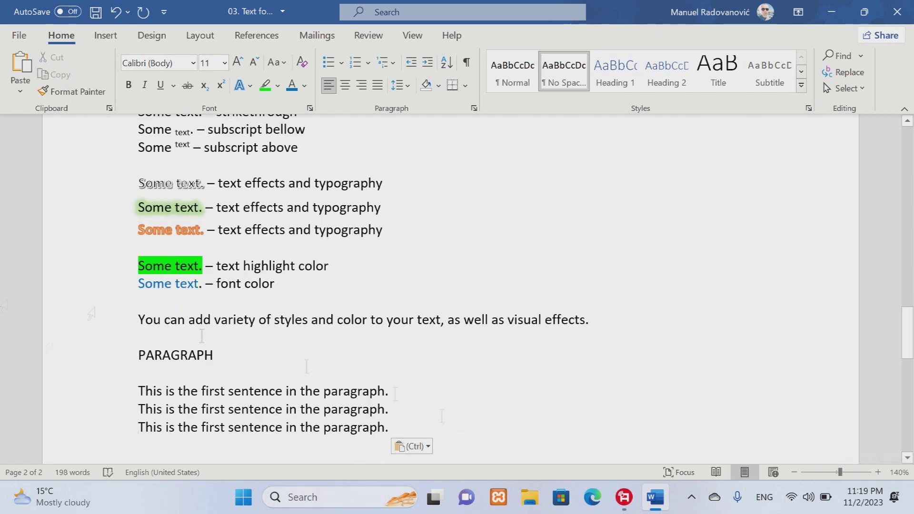
# Change "first" to "second" in the second line and to "third" in the third line under PARAGRAPH.
pyautogui.doubleClick(221, 405)
pyautogui.write('second')
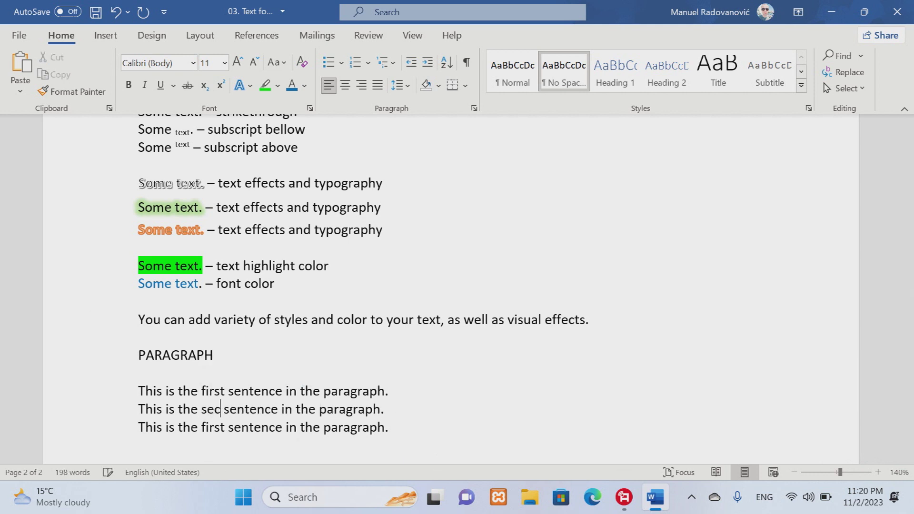
pyautogui.doubleClick(213, 427)
pyautogui.write('third')
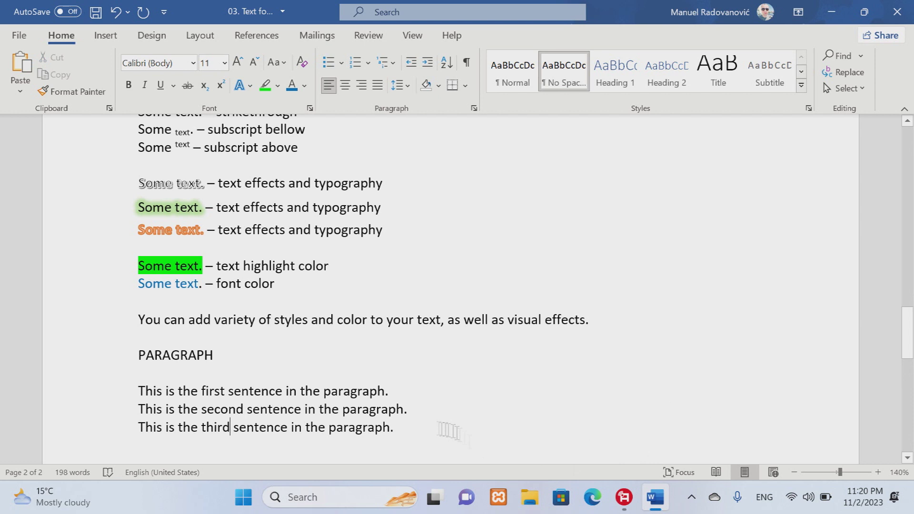
# Copy the three paragraph sentences and paste them below under a new heading "Bullets list".
pyautogui.scroll(-3, 533, 394)
pyautogui.moveTo(410, 333); pyautogui.dragTo(138, 296)
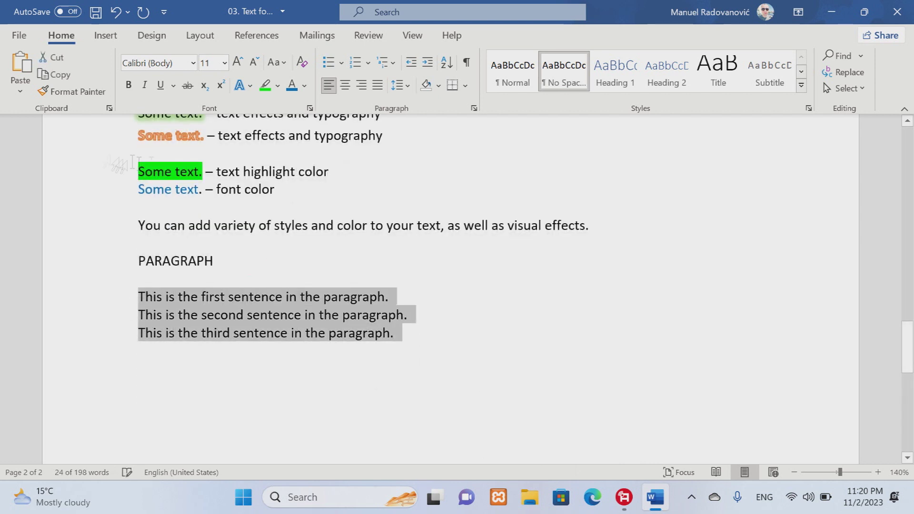
pyautogui.click(54, 75)
pyautogui.click(426, 355)
pyautogui.press('Return')
pyautogui.write('Bullets list')
pyautogui.press('Return')
pyautogui.press('Return')
pyautogui.hotkey('ctrl', 'v')
pyautogui.scroll(-1, 523, 424)
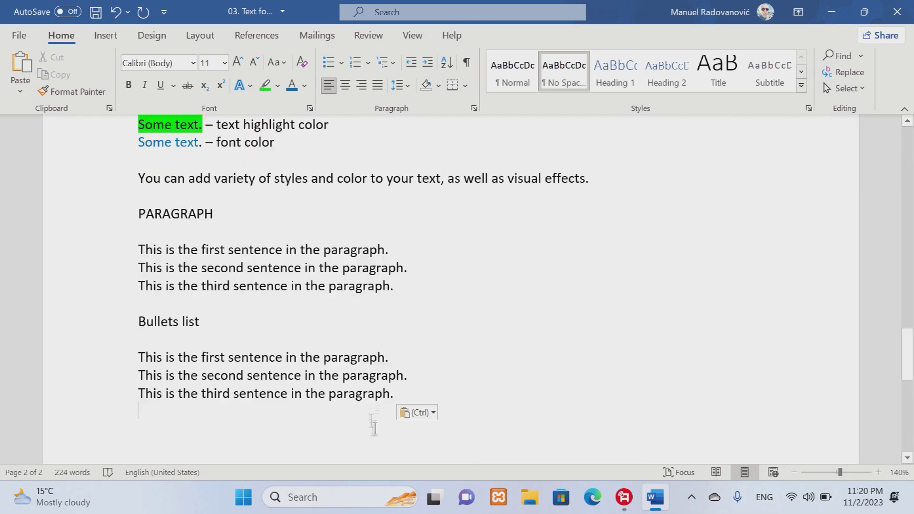
# Format the three sentences under "Bullets list" with solid round bullets.
pyautogui.moveTo(404, 394); pyautogui.dragTo(135, 358)
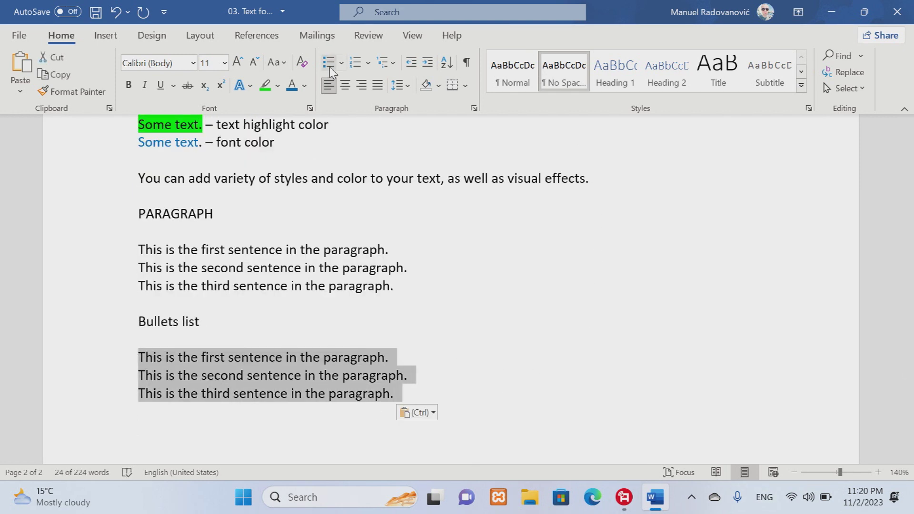
pyautogui.click(341, 63)
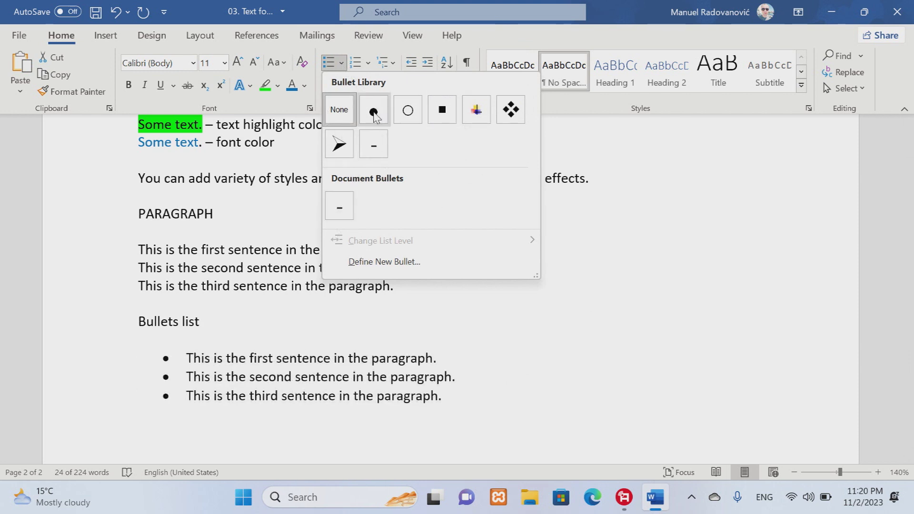
pyautogui.click(374, 111)
pyautogui.click(548, 375)
# Add the heading "Numbering list" below the bulleted list and paste the three copied sentences under it.
pyautogui.scroll(-3, 591, 339)
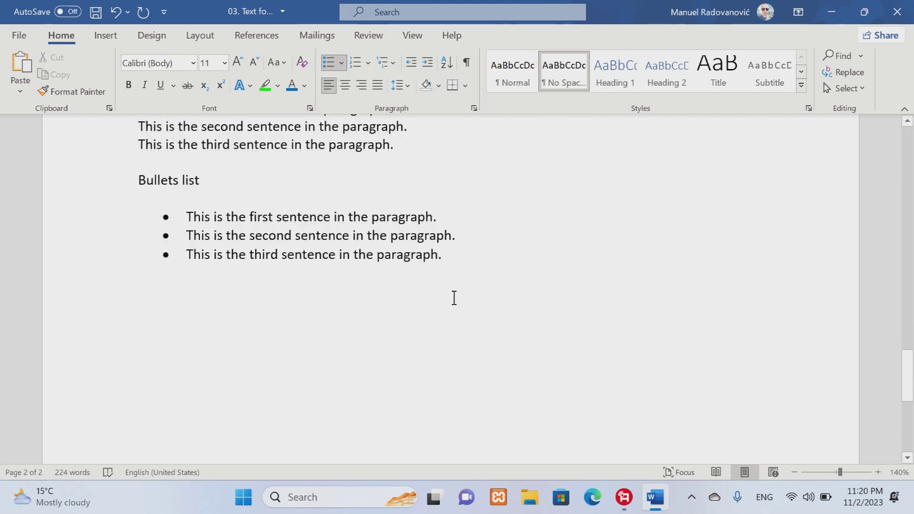
pyautogui.click(136, 291)
pyautogui.write('Numbering list')
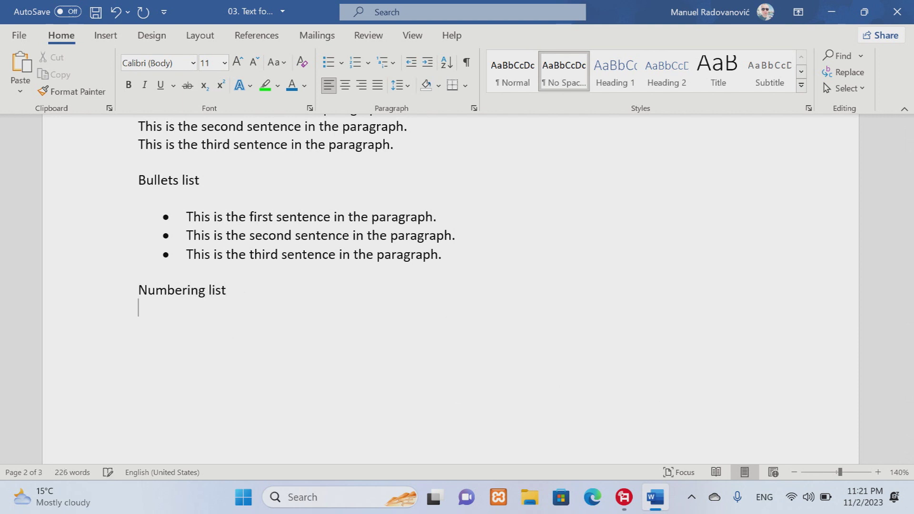
pyautogui.hotkey('ctrl', 'v')
# Format the three sentences under "Numbering list" as a 1., 2., 3. numbered list.
pyautogui.moveTo(404, 367); pyautogui.dragTo(138, 326)
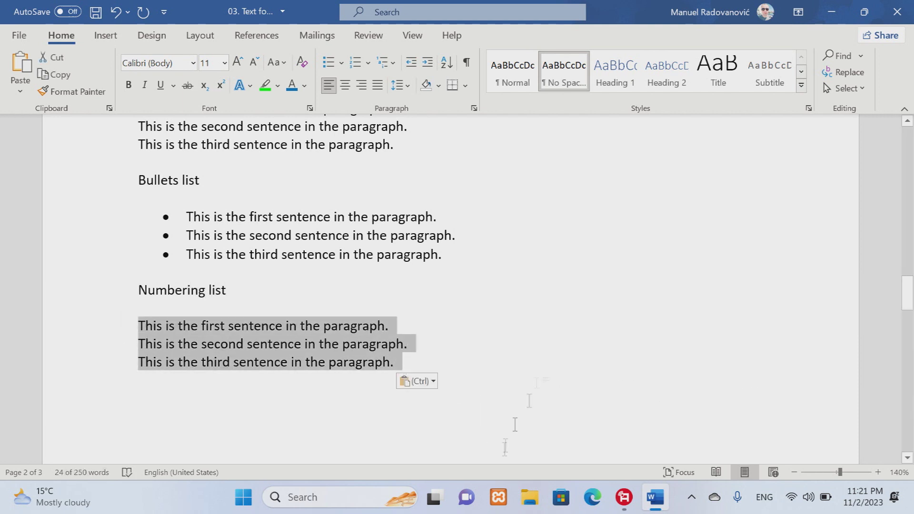
pyautogui.click(355, 62)
pyautogui.click(557, 358)
# Add the heading "Multilevel list" below the numbered list and paste the three copied sentences under it.
pyautogui.press('Return')
pyautogui.press('BackSpace')
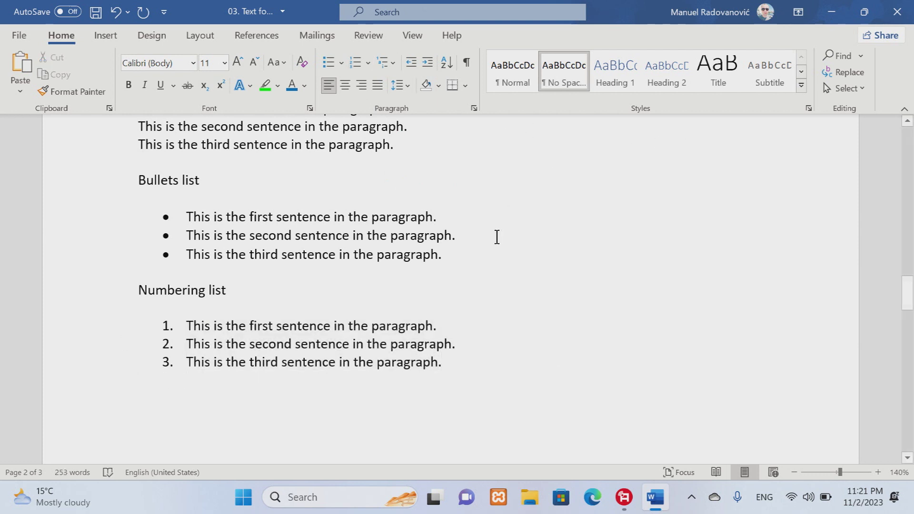
pyautogui.write('Multilevel')
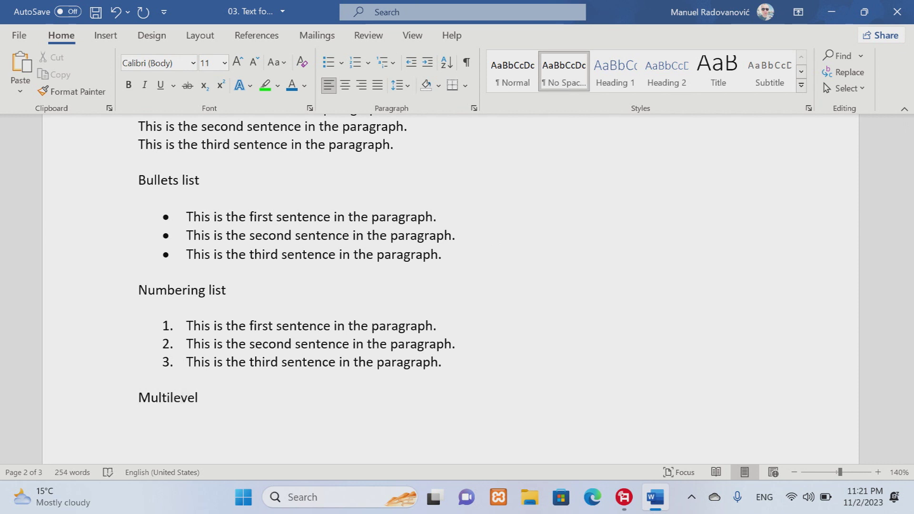
pyautogui.press('Return')
pyautogui.press('Return')
pyautogui.hotkey('ctrl', 'v')
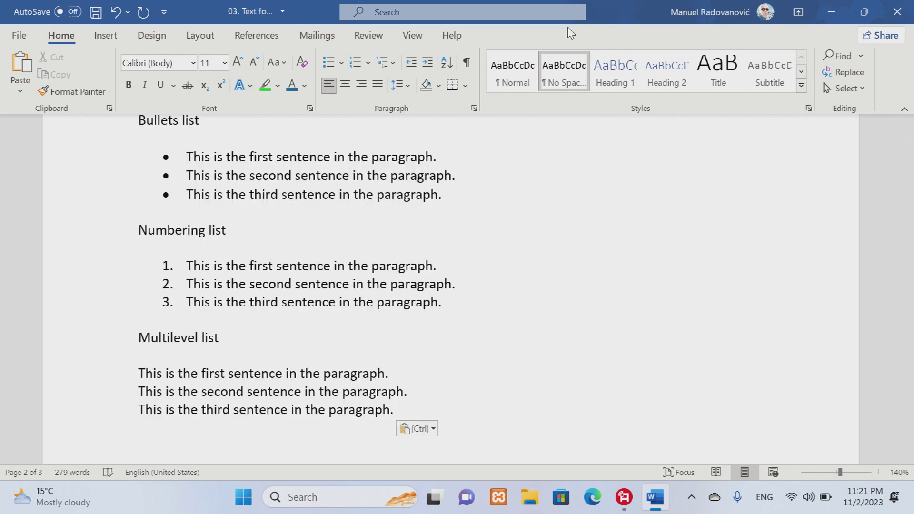
# Apply the multilevel list style with diamond, arrow and square bullets to the three sentences under "Multilevel list".
pyautogui.moveTo(406, 272); pyautogui.dragTo(138, 229)
pyautogui.hotkey('ctrl', 'c')
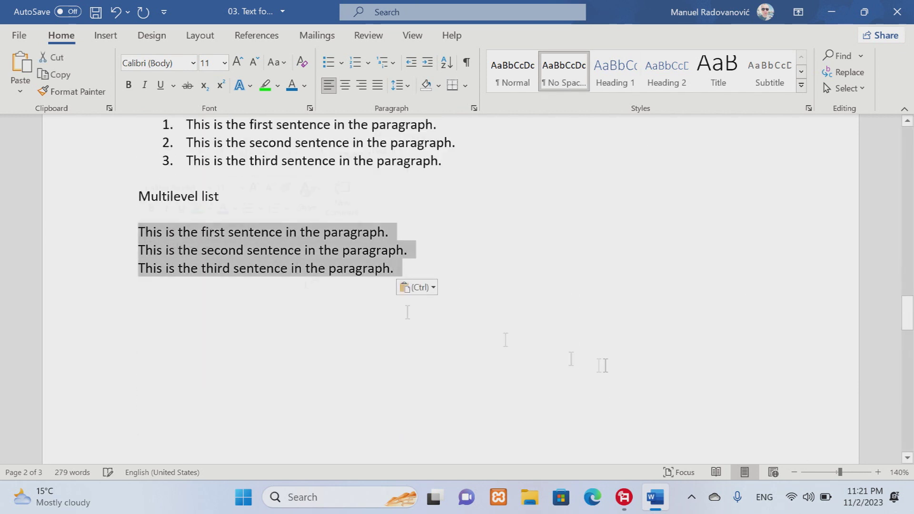
pyautogui.click(392, 63)
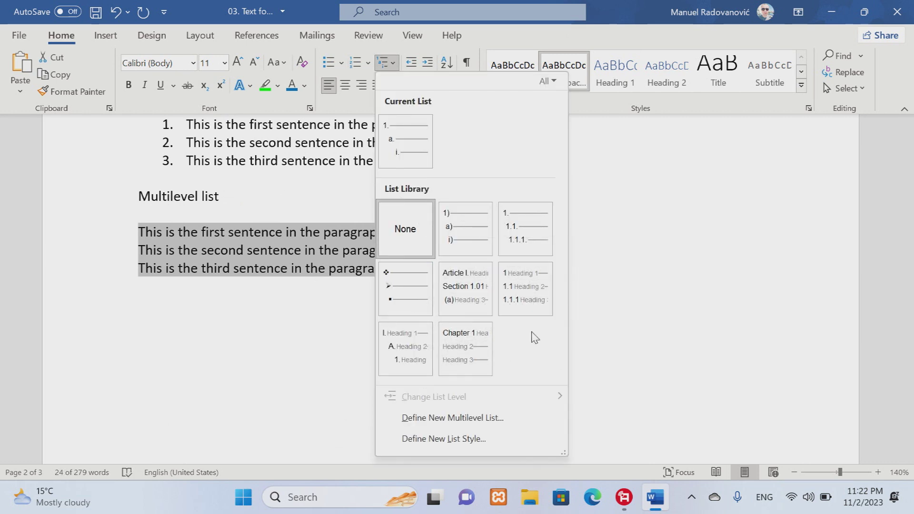
pyautogui.click(412, 294)
pyautogui.click(187, 269)
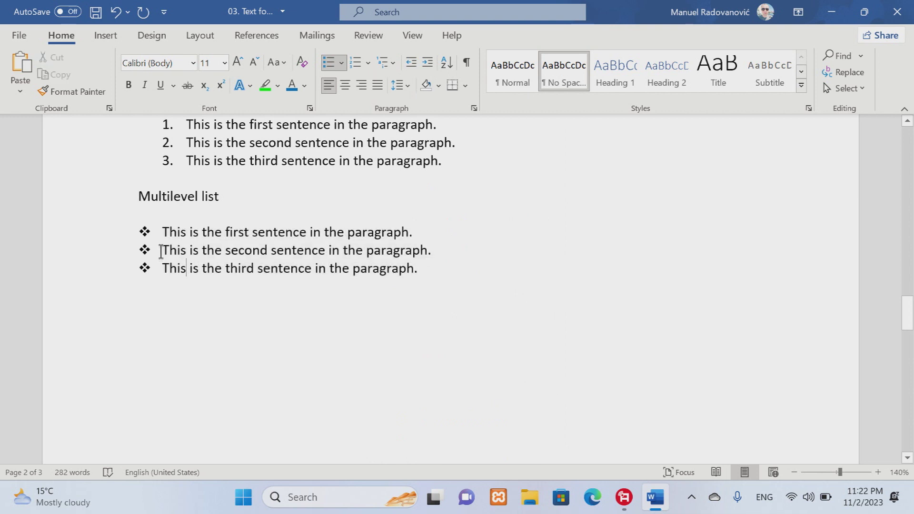
# Demote the second sentence under "Multilevel list" by one level and the third sentence by two levels.
pyautogui.press('Tab')
pyautogui.click(164, 268)
pyautogui.press('Tab')
pyautogui.press('Tab')
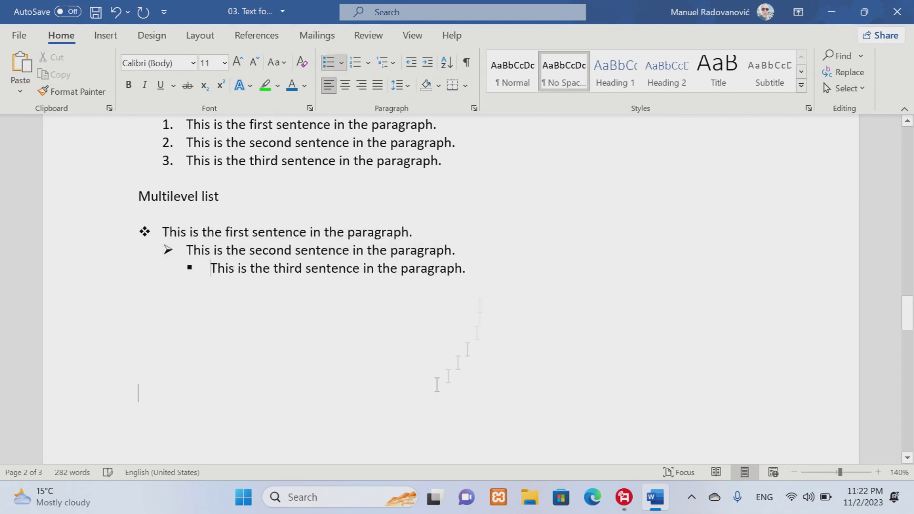
# Add the heading "Decrease indent" below the multilevel list and paste the three copied sentences under it.
pyautogui.click(579, 302)
pyautogui.press('Return')
pyautogui.press('Return')
pyautogui.press('Return')
pyautogui.press('Return')
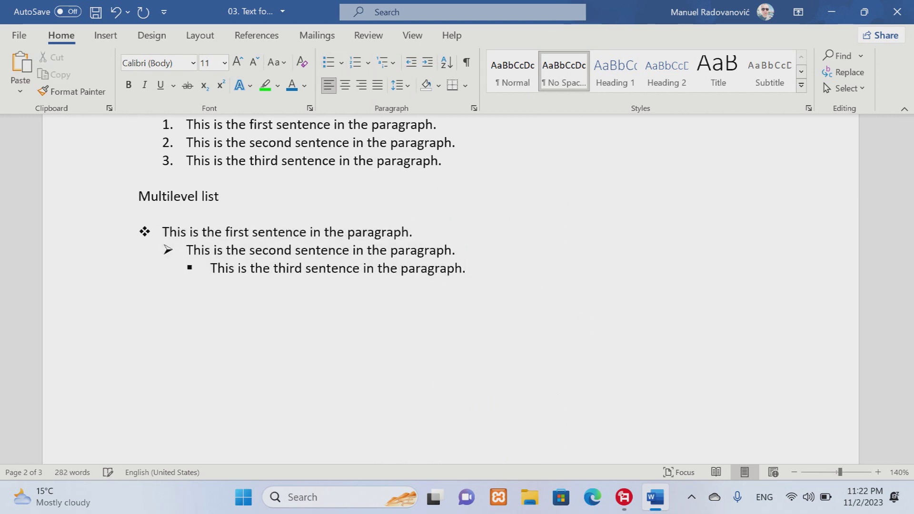
pyautogui.write('Decrease indent')
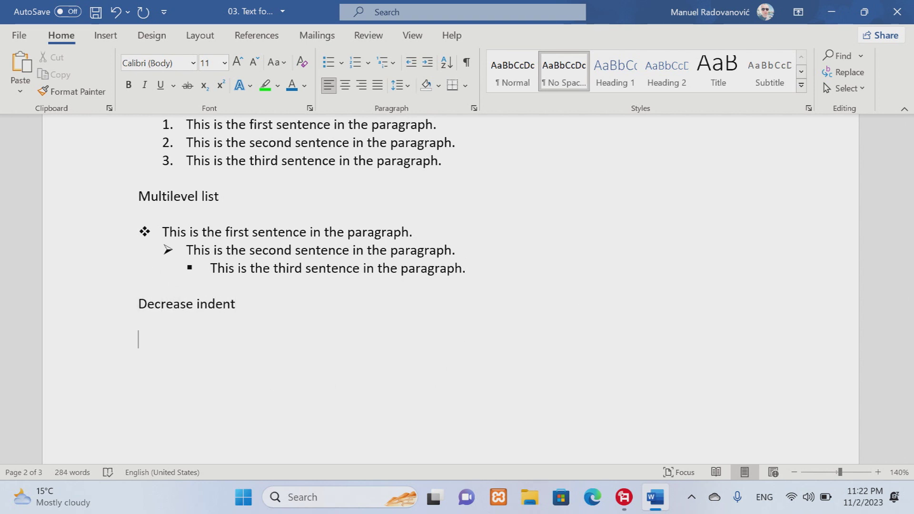
pyautogui.hotkey('ctrl', 'v')
# Indent the three sentences under "Decrease indent" by two levels and reduce their indent by one level.
pyautogui.moveTo(139, 340); pyautogui.dragTo(641, 437)
pyautogui.hotkey('ctrl', 'c')
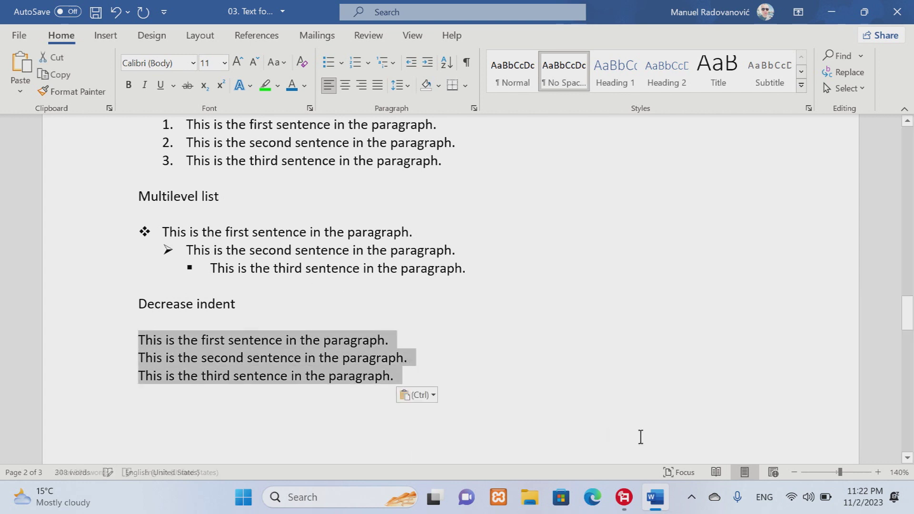
pyautogui.press('Tab')
pyautogui.press('Tab')
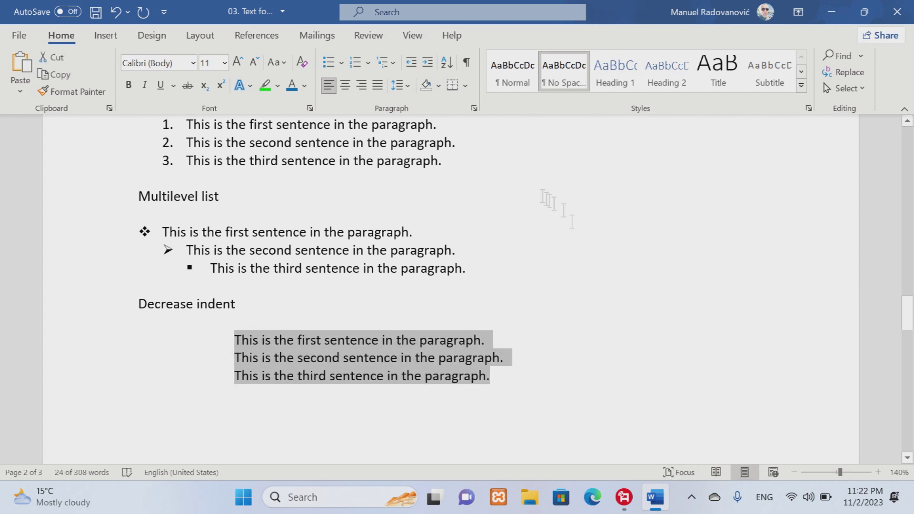
pyautogui.click(410, 63)
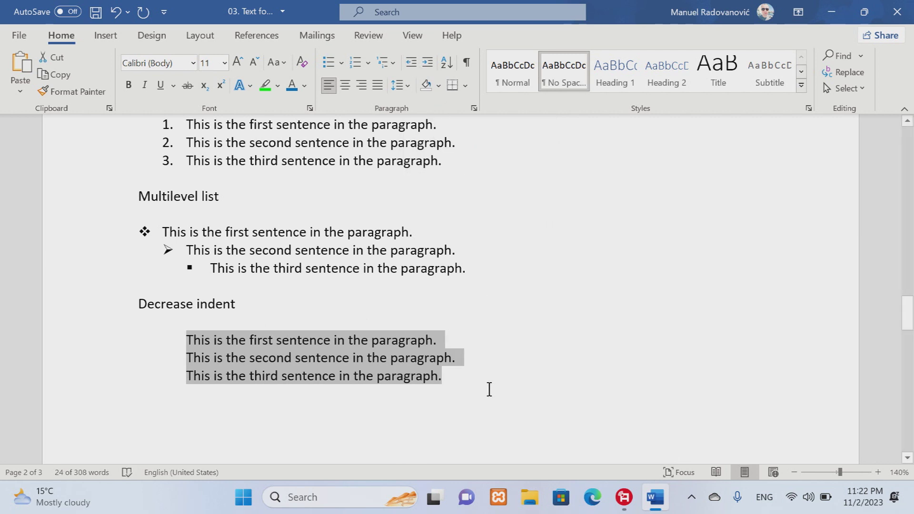
pyautogui.click(489, 389)
# Add the heading "Increase indent" on the third page and paste the three copied sentences under it.
pyautogui.hotkey('ctrl', 'Return')
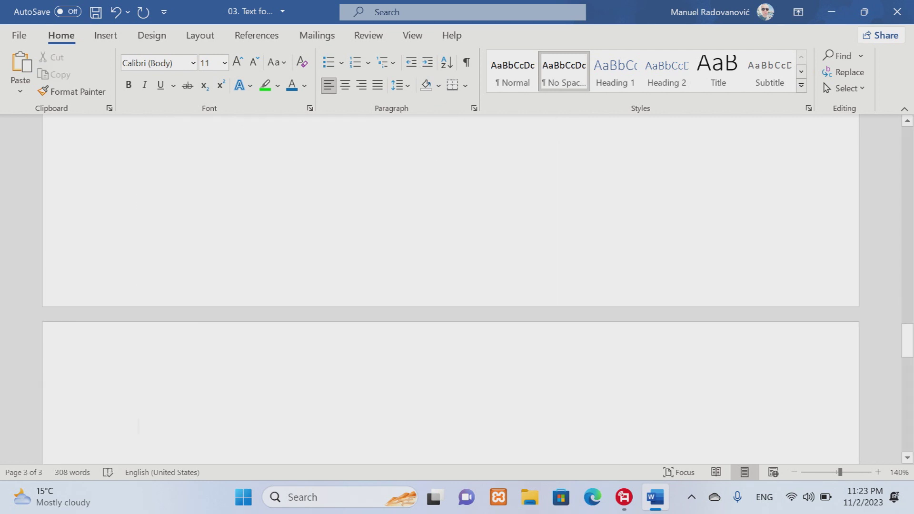
pyautogui.write('Increase indent')
pyautogui.press('Return')
pyautogui.press('Return')
pyautogui.hotkey('ctrl', 'v')
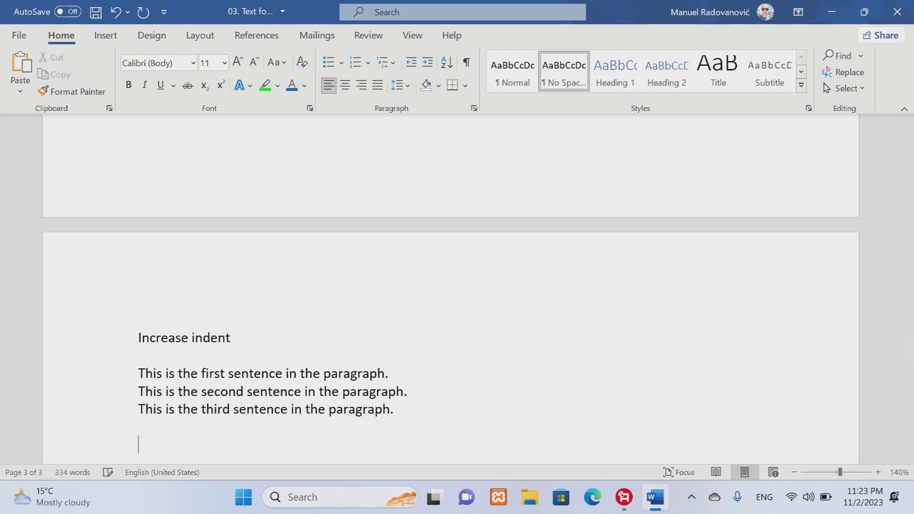
# Increase the indent of the three sentences under "Increase indent" by one level.
pyautogui.moveTo(419, 411); pyautogui.dragTo(138, 372)
pyautogui.hotkey('ctrl', 'c')
pyautogui.click(428, 62)
pyautogui.click(763, 374)
pyautogui.hotkey('ctrl', 'End')
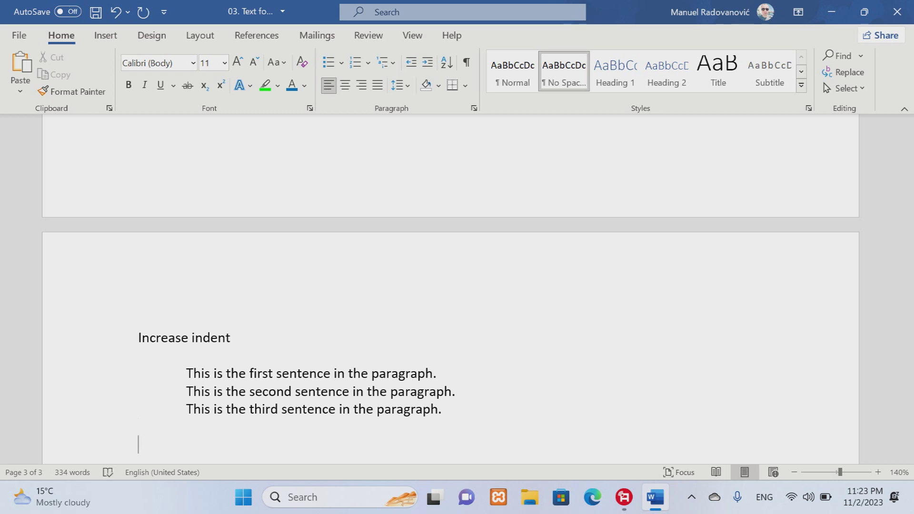
# Add the heading "Sort list" below the indented sentences and paste the three copied sentences under it.
pyautogui.write('Sort list')
pyautogui.press('Return')
pyautogui.press('Return')
pyautogui.hotkey('ctrl', 'v')
pyautogui.scroll(-4, 495, 371)
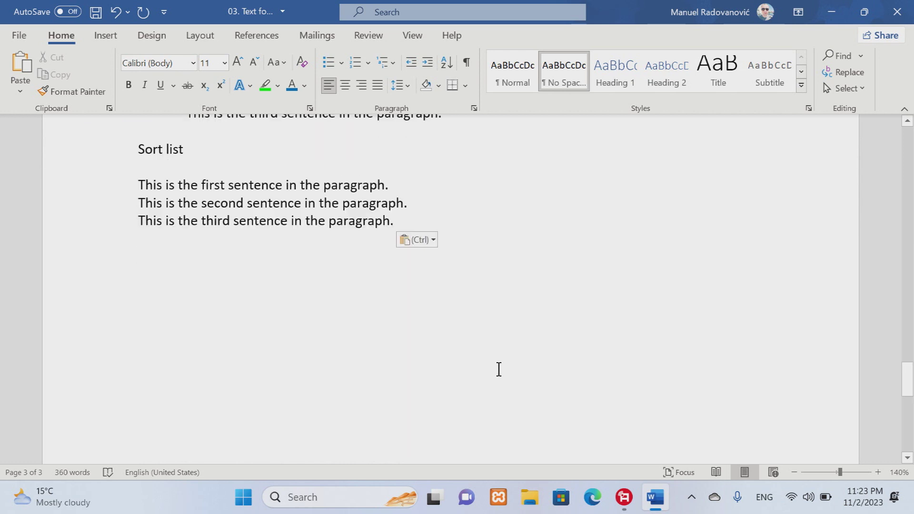
# Sort the three sentences under "Sort list" by paragraphs as text in descending order.
pyautogui.moveTo(138, 237); pyautogui.dragTo(106, 190)
pyautogui.hotkey('ctrl', 'c')
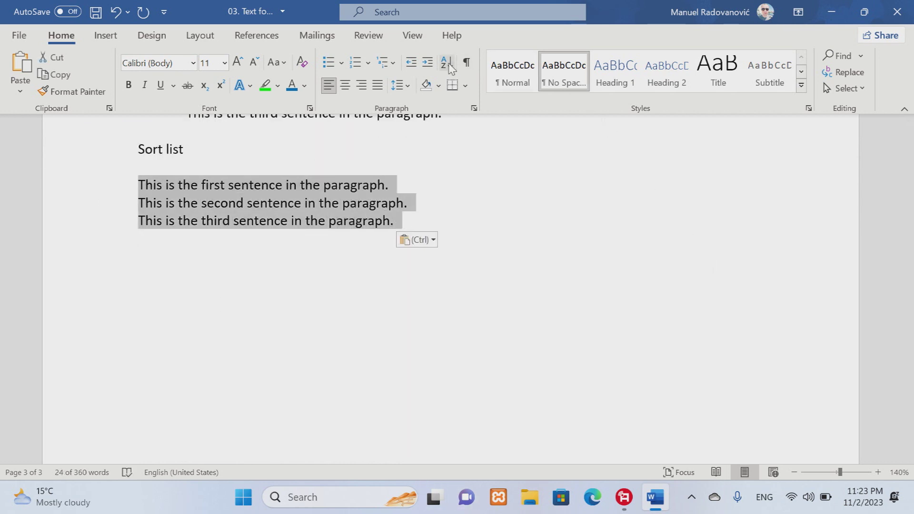
pyautogui.click(446, 62)
pyautogui.click(430, 166)
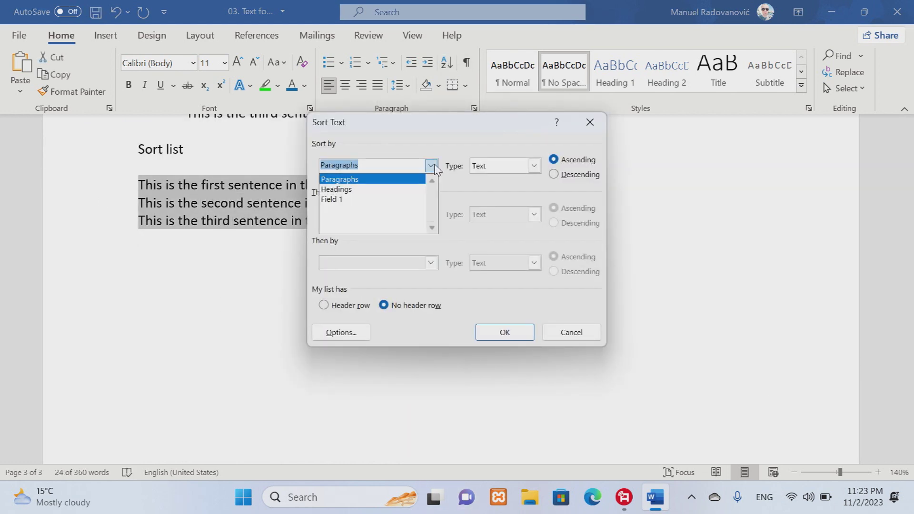
pyautogui.click(373, 180)
pyautogui.click(534, 166)
pyautogui.click(534, 165)
pyautogui.click(577, 174)
pyautogui.press('Return')
pyautogui.click(204, 190)
# Add the line "Show/Hide – Show paragraph marks and other hidden formatting symbols." below the sorted sentences.
pyautogui.click(410, 221)
pyautogui.press('Return')
pyautogui.press('Return')
pyautogui.write('Sh')
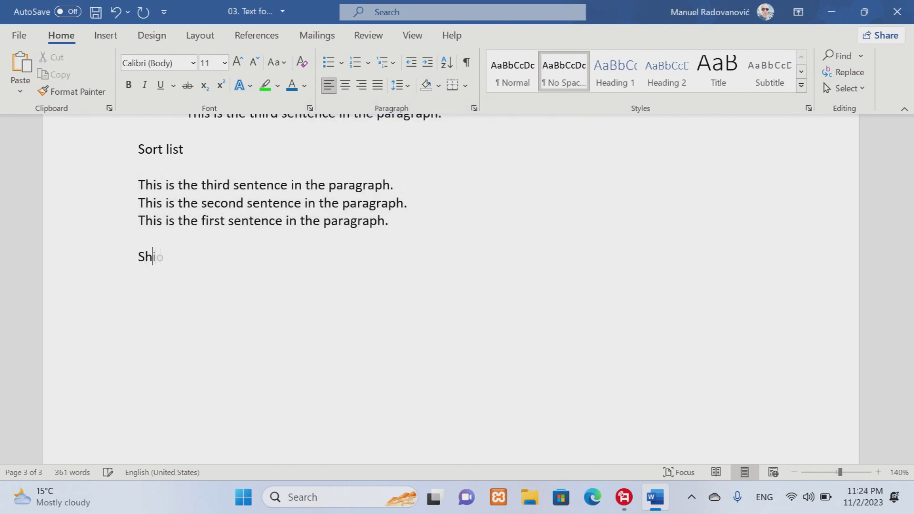
pyautogui.write('oewhid')
pyautogui.press('Left')
pyautogui.press('Left')
pyautogui.press('Left')
pyautogui.press('BackSpace')
pyautogui.write('H')
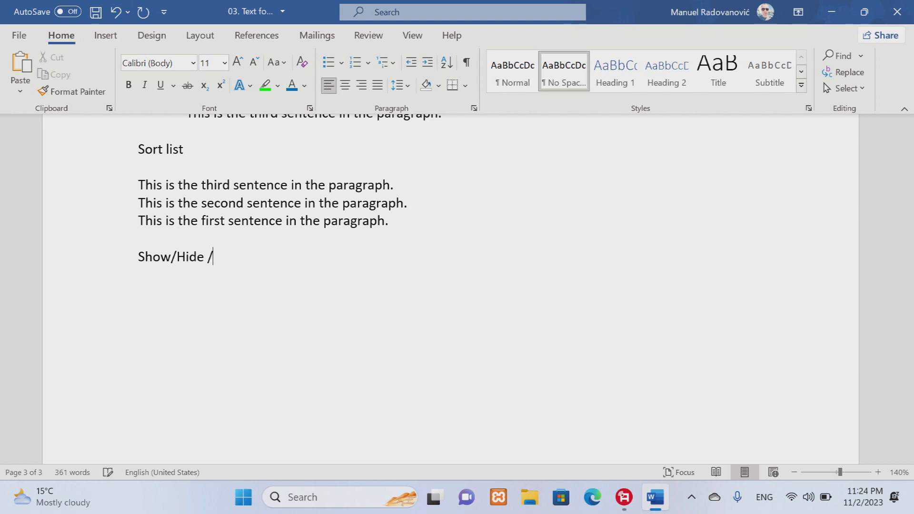
pyautogui.write('ow paragraph')
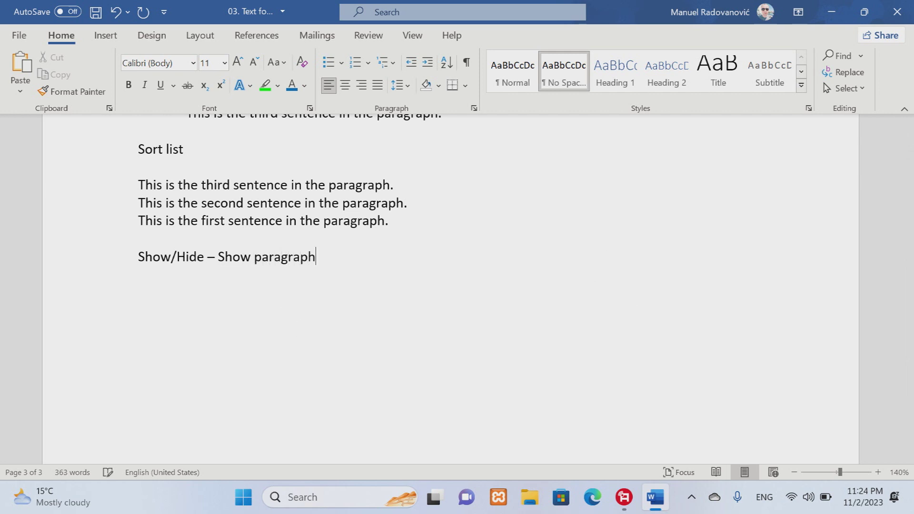
pyautogui.write(' marks and other hidden ')
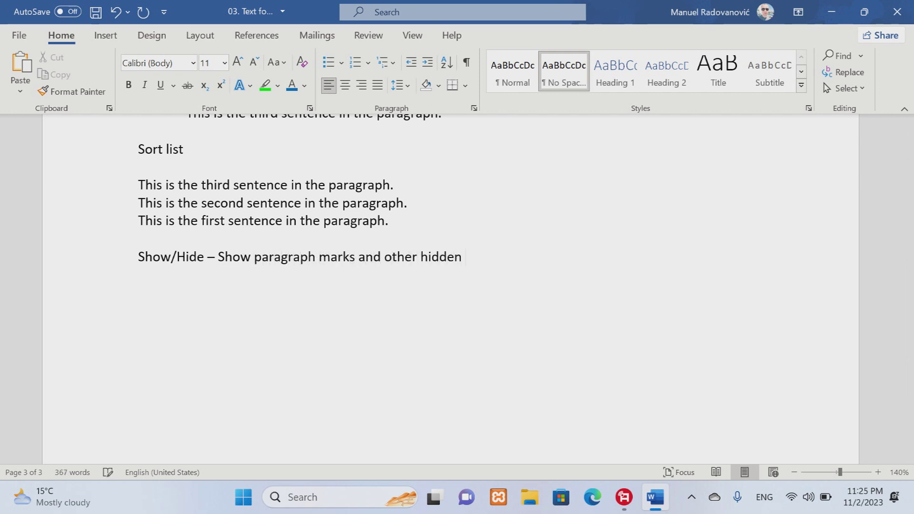
pyautogui.write('formatting symbols.')
# Add the heading "Align left" below the Show/Hide line and paste the three copied sentences under it.
pyautogui.press('Return')
pyautogui.write('Align left')
pyautogui.press('Return')
pyautogui.press('Return')
pyautogui.hotkey('ctrl', 'v')
# Center the three sentences under "Align left" and set them back to left alignment.
pyautogui.moveTo(402, 365); pyautogui.dragTo(138, 326)
pyautogui.hotkey('ctrl', 'c')
pyautogui.click(344, 85)
pyautogui.click(329, 85)
# Add the heading "Align right" below the left-aligned sentences and paste the three copied sentences under it.
pyautogui.click(417, 366)
pyautogui.press('Return')
pyautogui.press('Return')
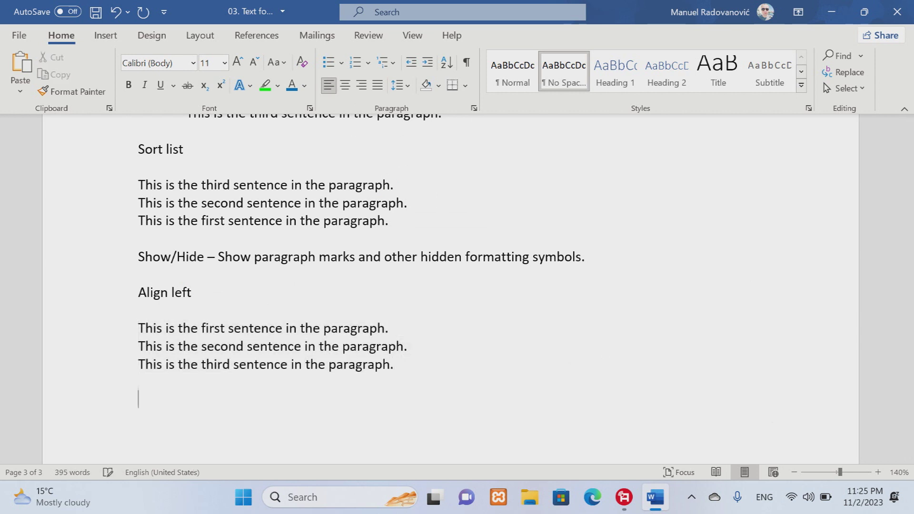
pyautogui.write('Align righ')
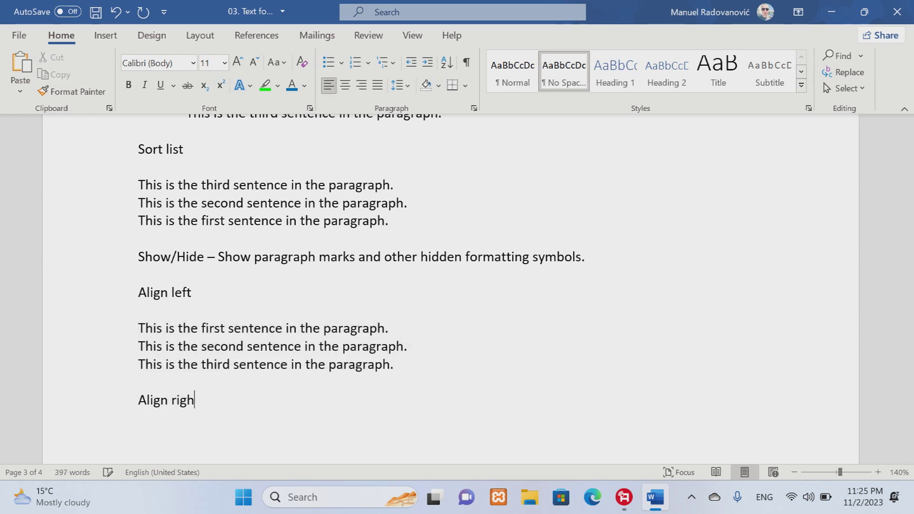
pyautogui.press('Return')
pyautogui.press('Return')
pyautogui.hotkey('ctrl', 'v')
# Right-align the three sentences under "Align right".
pyautogui.moveTo(539, 334); pyautogui.dragTo(133, 232)
pyautogui.hotkey('ctrl', 'c')
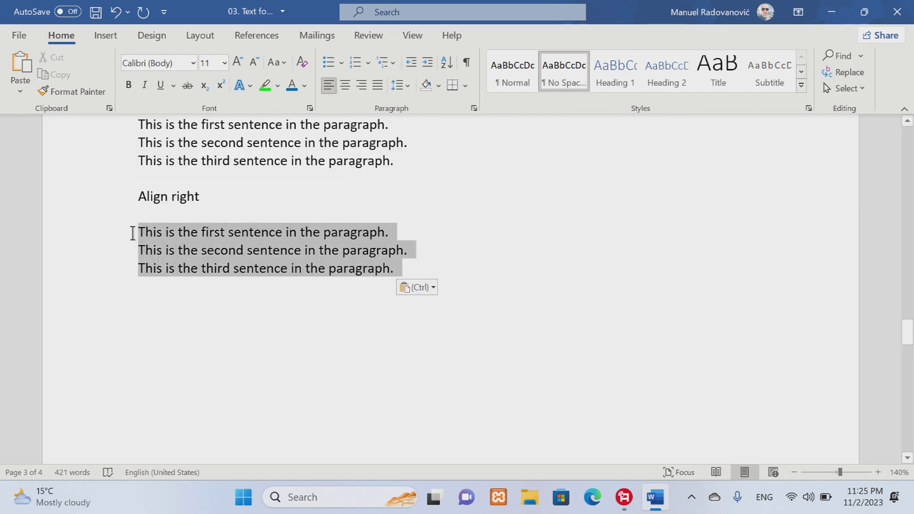
pyautogui.click(363, 87)
pyautogui.click(638, 422)
# Insert the heading "Align center" between the left-aligned sentences and "Align right", and paste the three copied sentences under it.
pyautogui.click(393, 160)
pyautogui.press('Return')
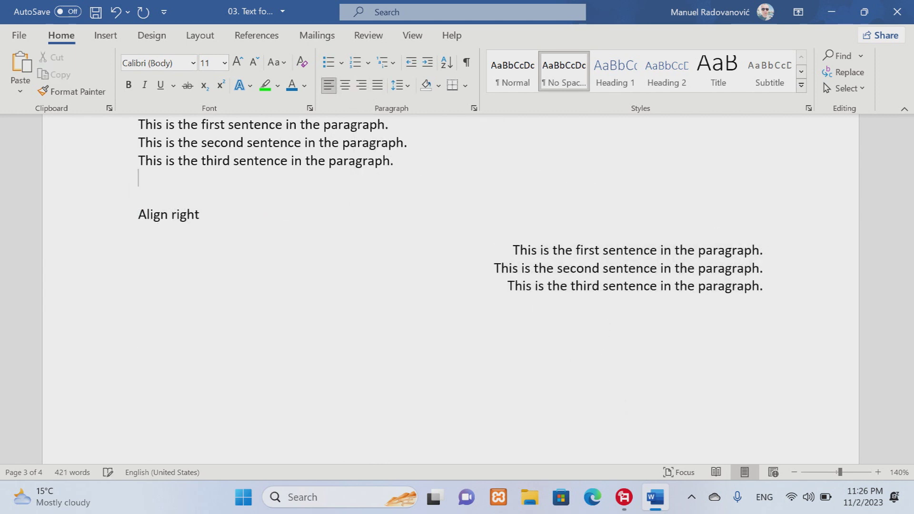
pyautogui.press('Return')
pyautogui.write('Align center')
pyautogui.press('Return')
pyautogui.press('Return')
pyautogui.hotkey('ctrl', 'v')
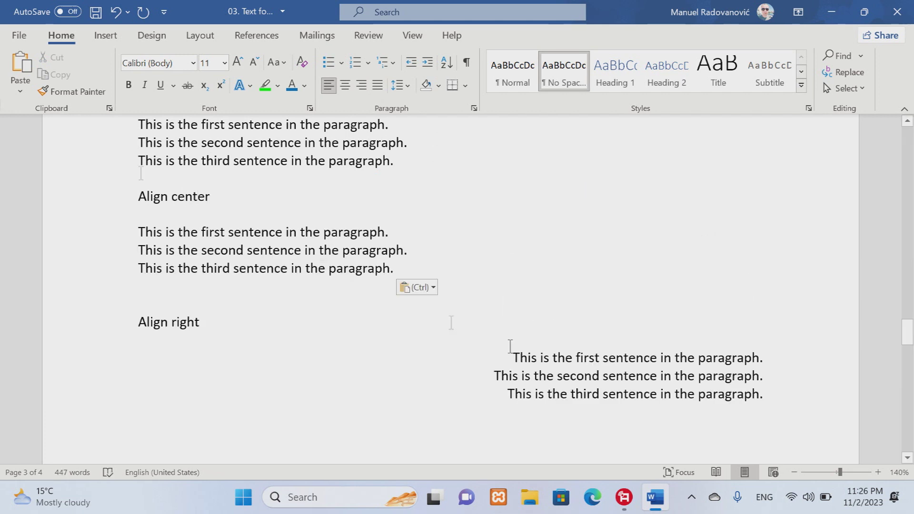
# Center the three sentences under "Align center".
pyautogui.moveTo(400, 268); pyautogui.dragTo(137, 232)
pyautogui.hotkey('ctrl', 'c')
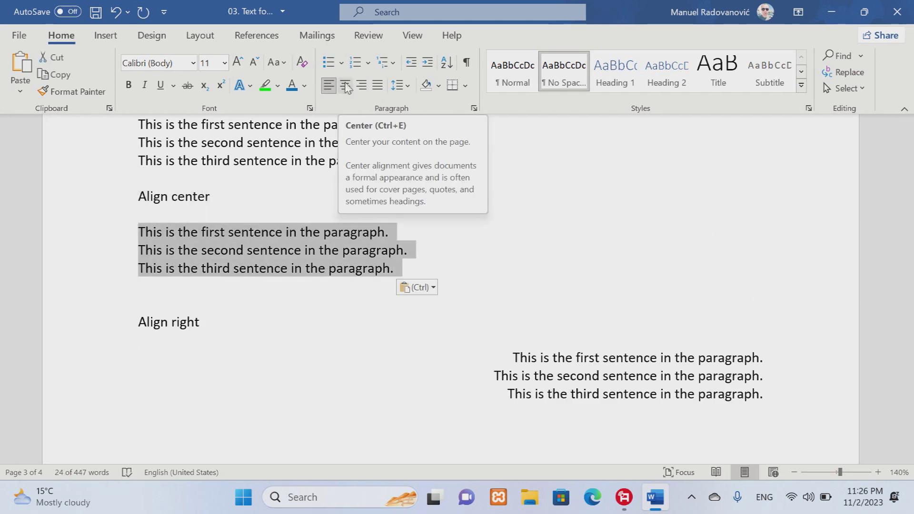
pyautogui.click(346, 87)
# Add a left-aligned heading "Justify" below the right-aligned sentences and paste the three copied sentences under it.
pyautogui.click(850, 407)
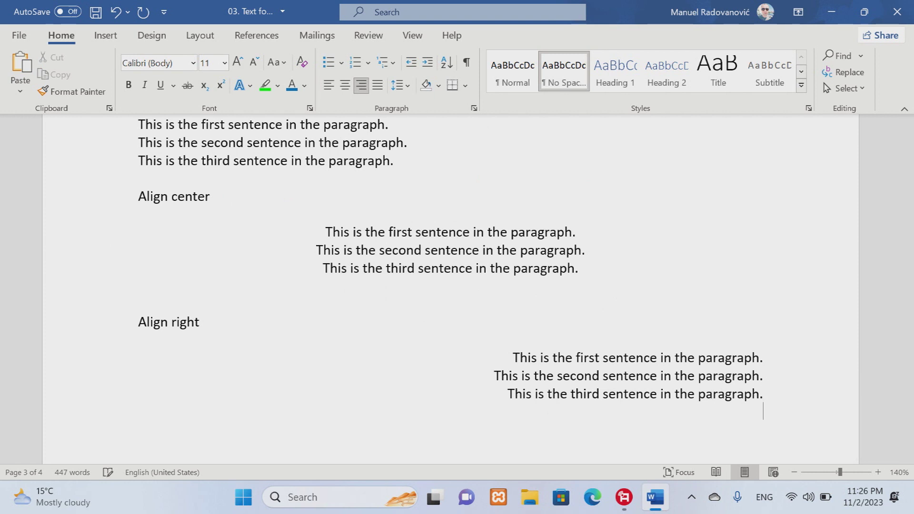
pyautogui.hotkey('ctrl', 'l')
pyautogui.write('Justify')
pyautogui.hotkey('ctrl', 'v')
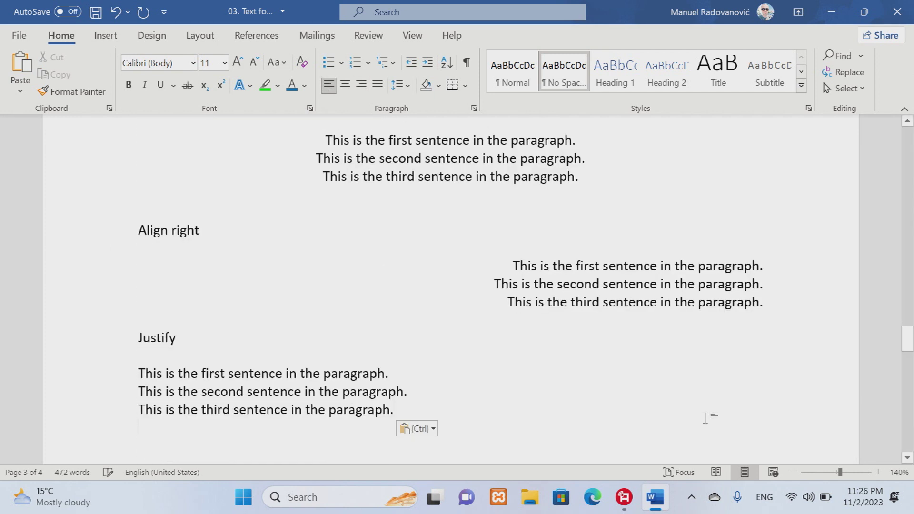
# Apply justified alignment to the three sentences under "Justify".
pyautogui.moveTo(402, 410); pyautogui.dragTo(138, 369)
pyautogui.hotkey('ctrl', 'c')
pyautogui.click(380, 86)
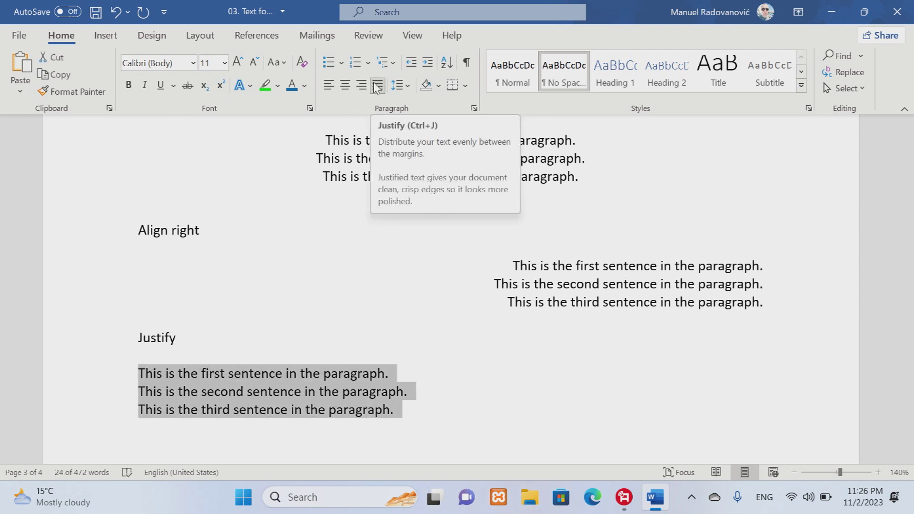
pyautogui.click(394, 410)
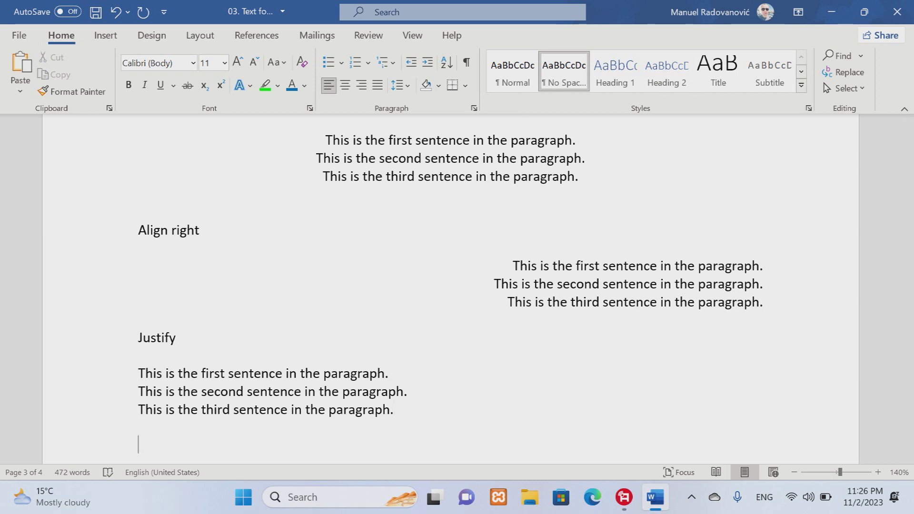
# Add the heading "Line and paragraph Spacing" below the justified sentences and paste the three copied sentences under it.
pyautogui.click(623, 459)
pyautogui.scroll(-1, 623, 459)
pyautogui.write('Line and par')
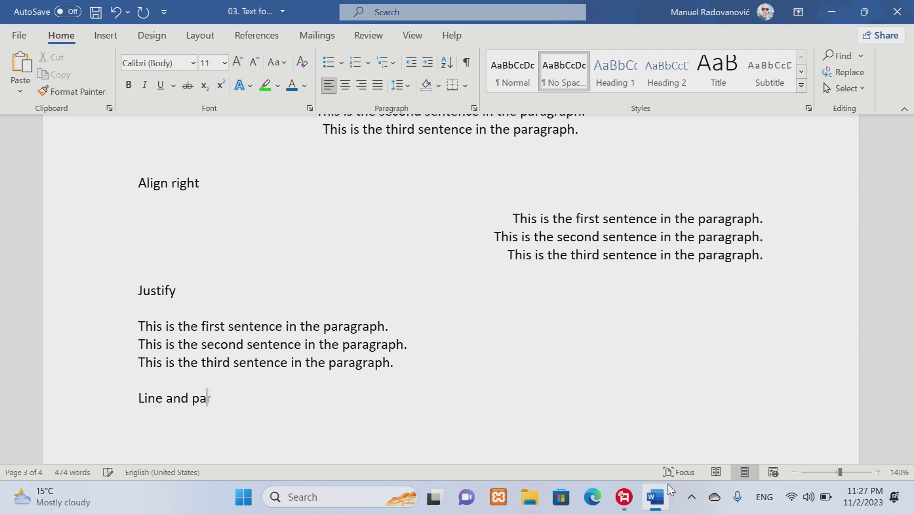
pyautogui.write('agraph Spacing')
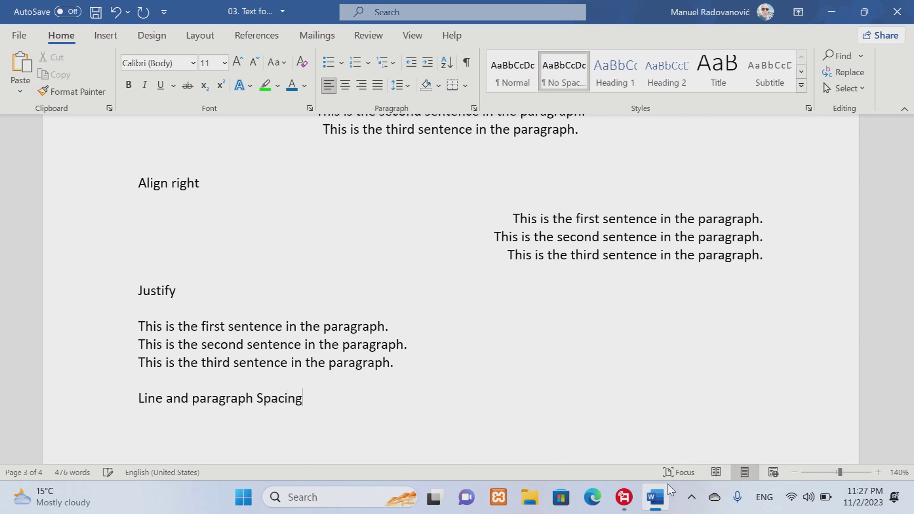
pyautogui.press('Return')
pyautogui.press('Return')
pyautogui.hotkey('ctrl', 'v')
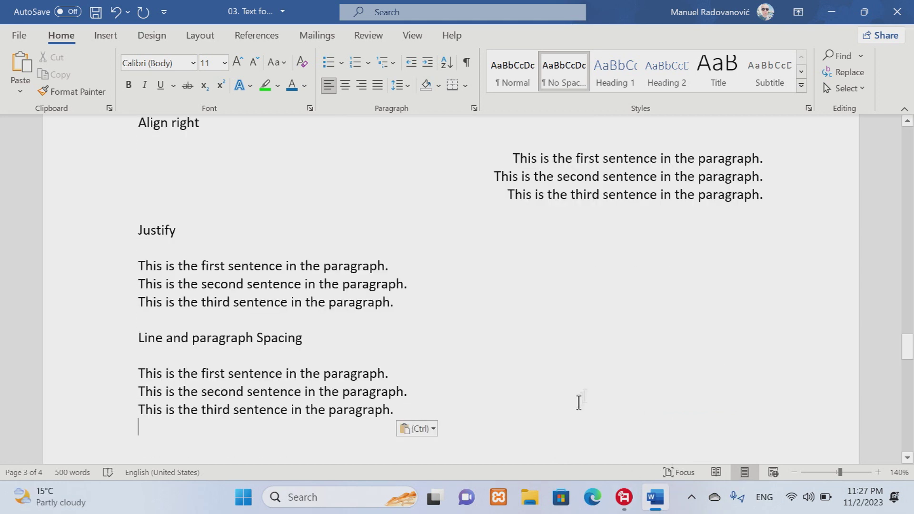
# Set the line spacing of the three sentences under "Line and paragraph Spacing" to 3.0.
pyautogui.scroll(-3, 577, 402)
pyautogui.moveTo(395, 269); pyautogui.dragTo(135, 234)
pyautogui.hotkey('ctrl', 'c')
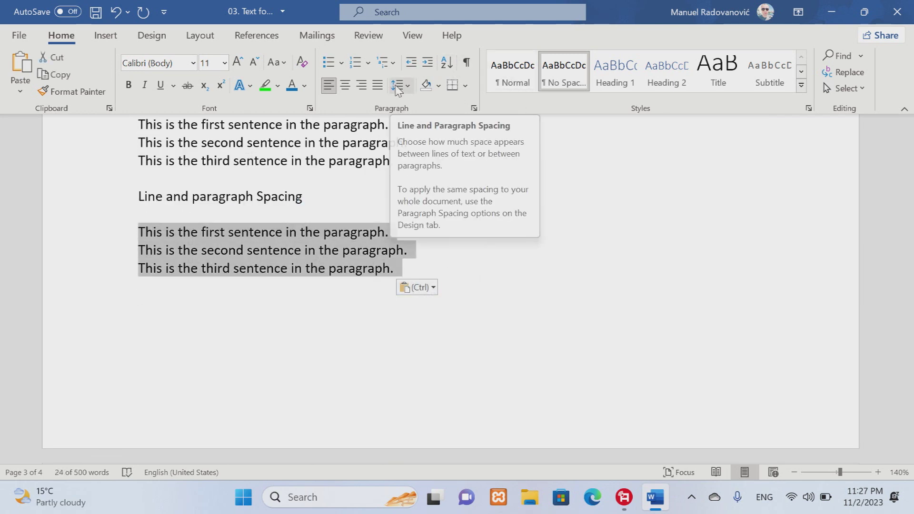
pyautogui.click(410, 88)
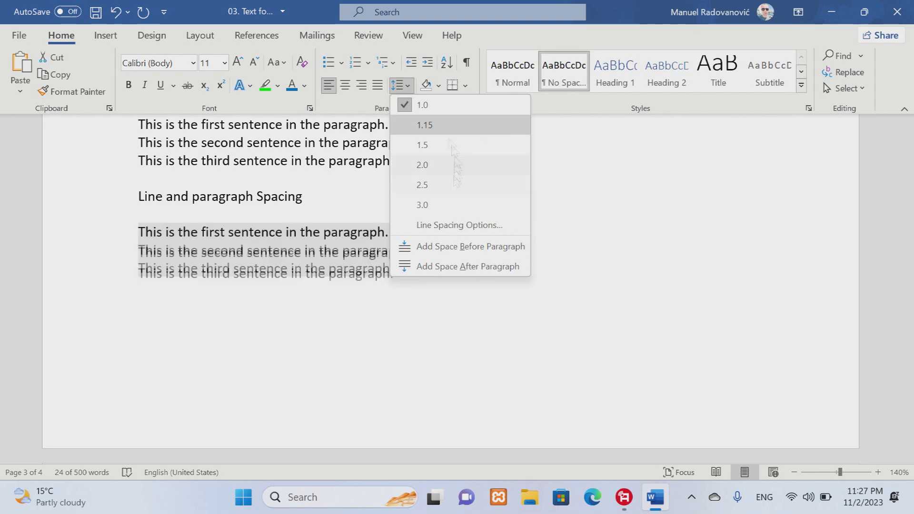
pyautogui.click(422, 203)
pyautogui.click(610, 324)
# Select the Show/Hide line and turn the hidden formatting marks on and back off.
pyautogui.scroll(10, 610, 324)
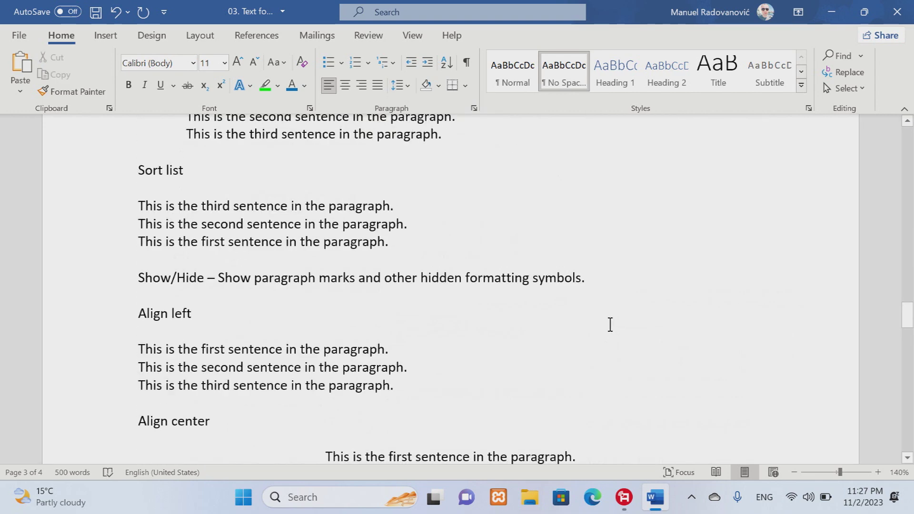
pyautogui.tripleClick(608, 322)
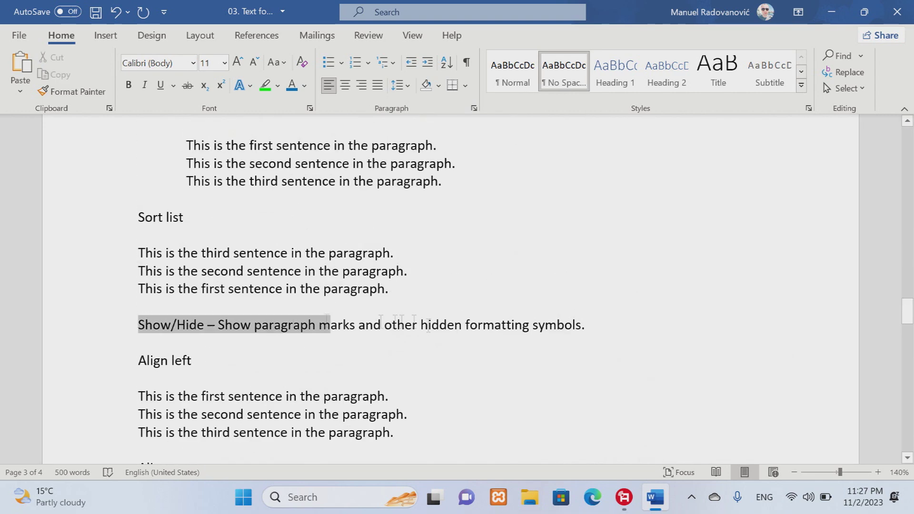
pyautogui.click(469, 67)
pyautogui.click(469, 67)
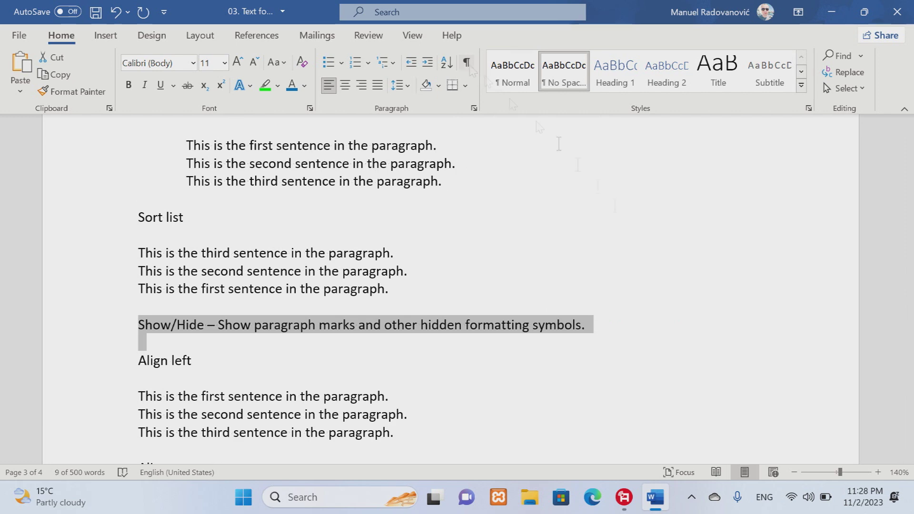
pyautogui.click(632, 226)
# Add the heading "Shading" on the fourth page with empty lines below it.
pyautogui.scroll(-15, 632, 226)
pyautogui.scroll(-4, 436, 427)
pyautogui.click(187, 359)
pyautogui.write('Shading')
pyautogui.press('Return')
pyautogui.press('Return')
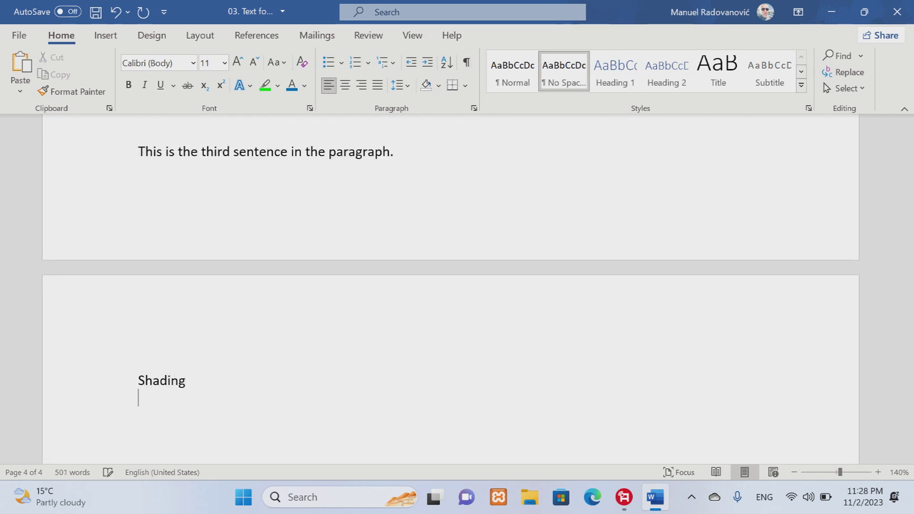
# Paste the three sentences under the heading "Shading", copy them again and apply a blue theme-colour shading to them.
pyautogui.hotkey('ctrl', 'v')
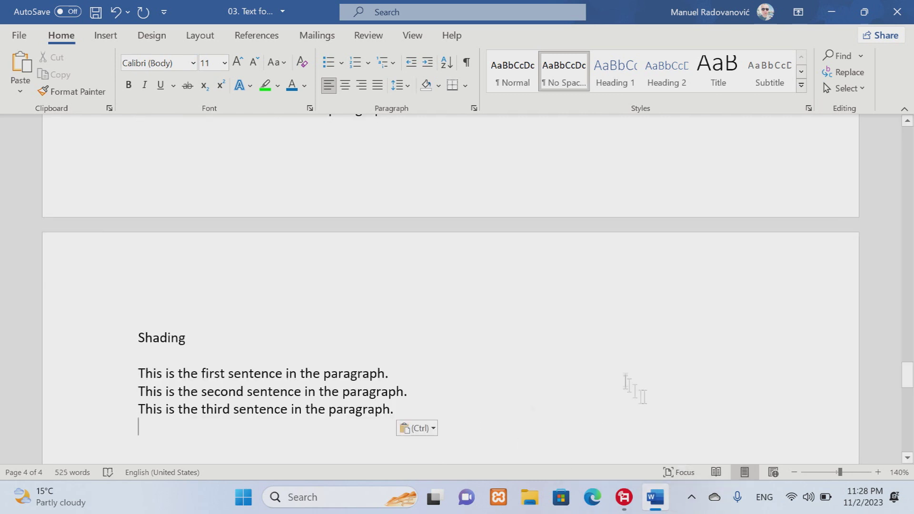
pyautogui.scroll(-2, 628, 352)
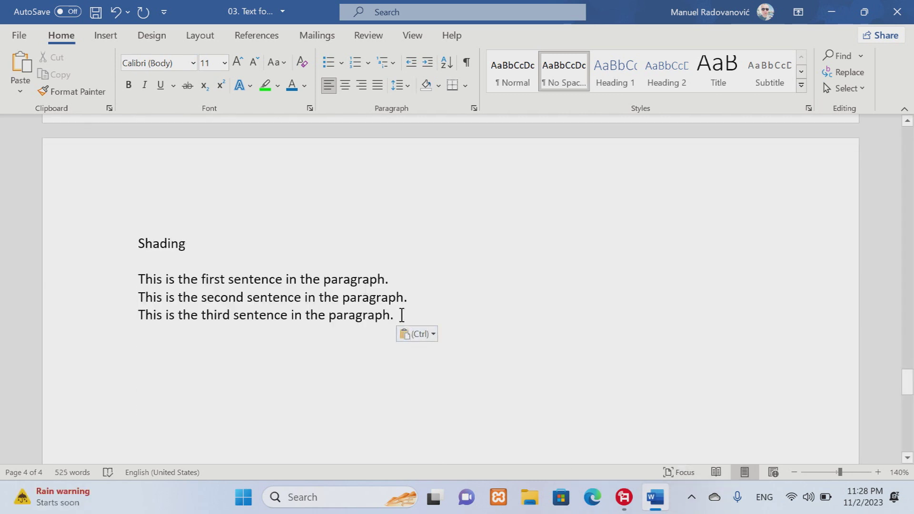
pyautogui.hotkey('shift', 'Up')
pyautogui.hotkey('shift', 'Up')
pyautogui.hotkey('shift', 'Up')
pyautogui.hotkey('ctrl', 'c')
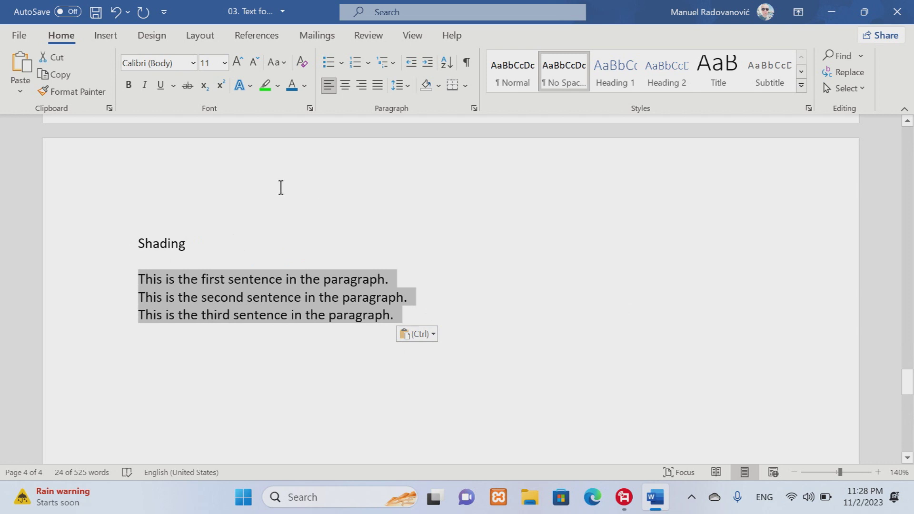
pyautogui.click(437, 86)
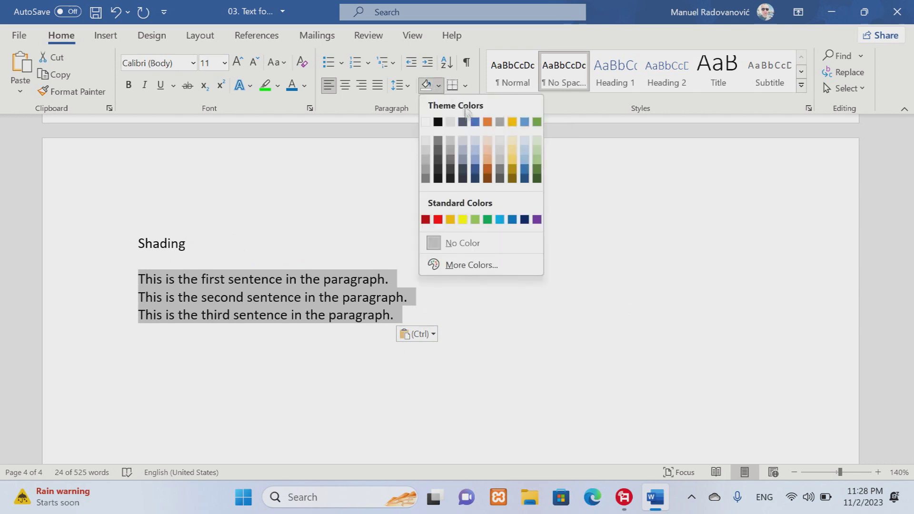
pyautogui.click(475, 123)
pyautogui.click(665, 410)
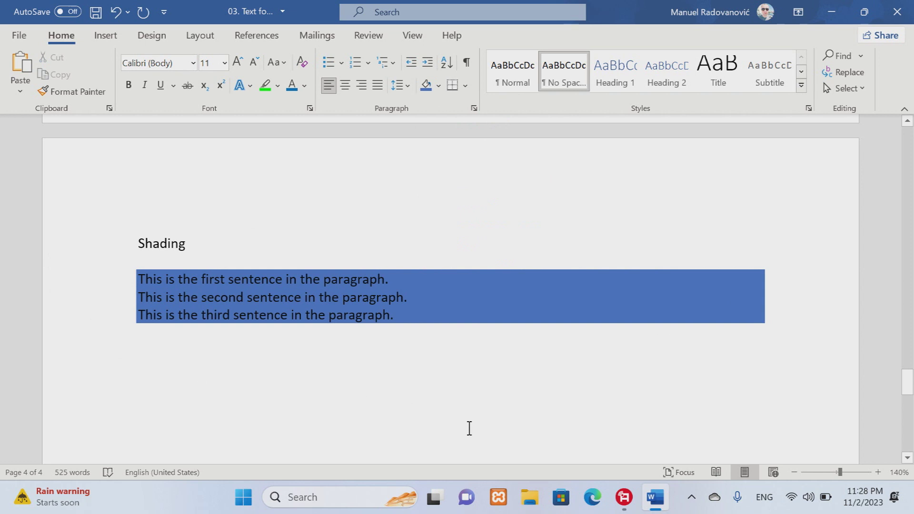
# Add the heading "Borders" below the shaded sentences and paste the three copied sentences under it.
pyautogui.write('Border')
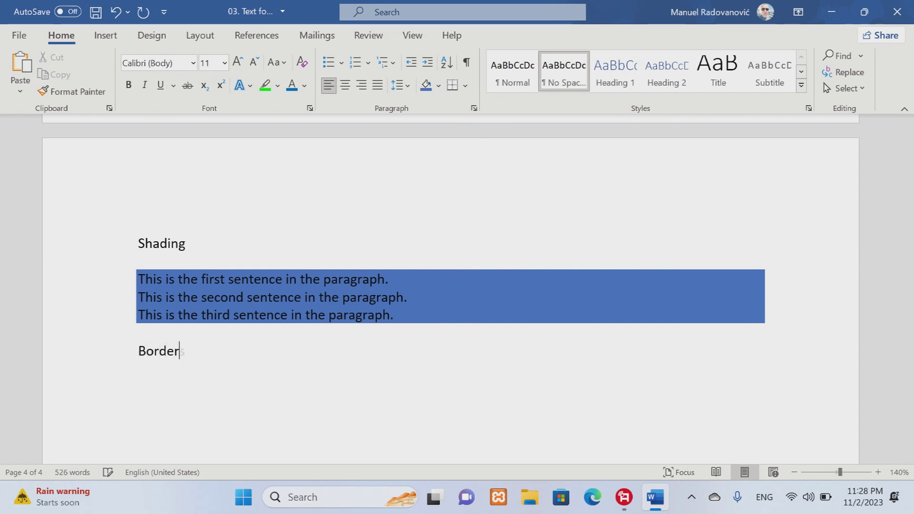
pyautogui.hotkey('ctrl', 'v')
pyautogui.scroll(-2, 467, 428)
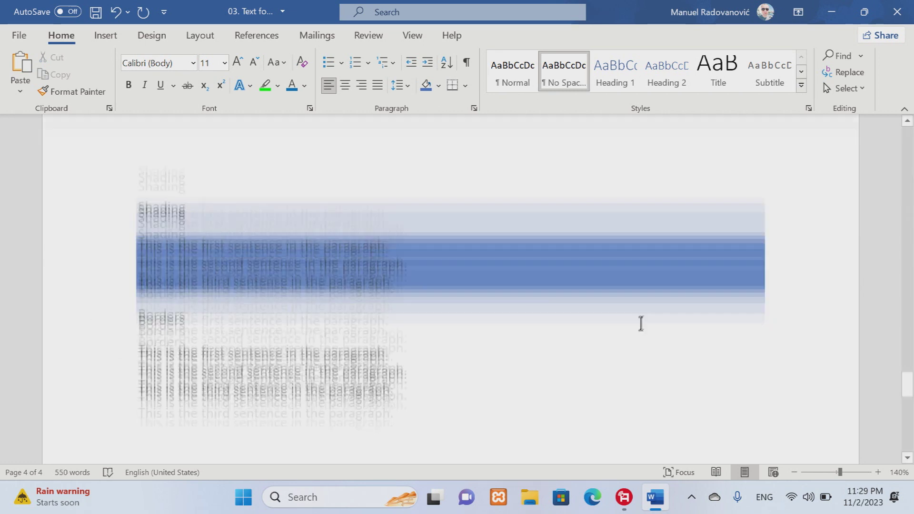
# Apply an Inside Horizontal Border to the three sentences under "Borders".
pyautogui.hotkey('shift', 'Up')
pyautogui.hotkey('shift', 'Up')
pyautogui.hotkey('shift', 'Up')
pyautogui.click(464, 86)
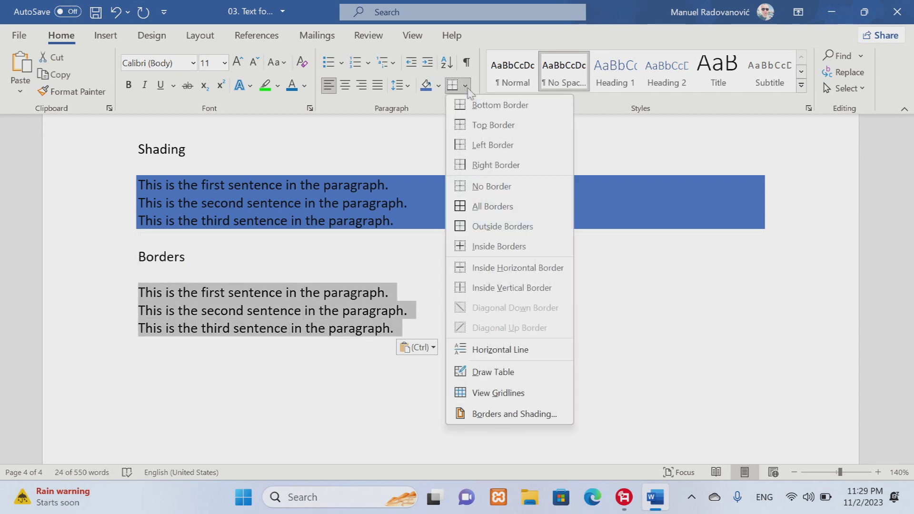
pyautogui.click(517, 268)
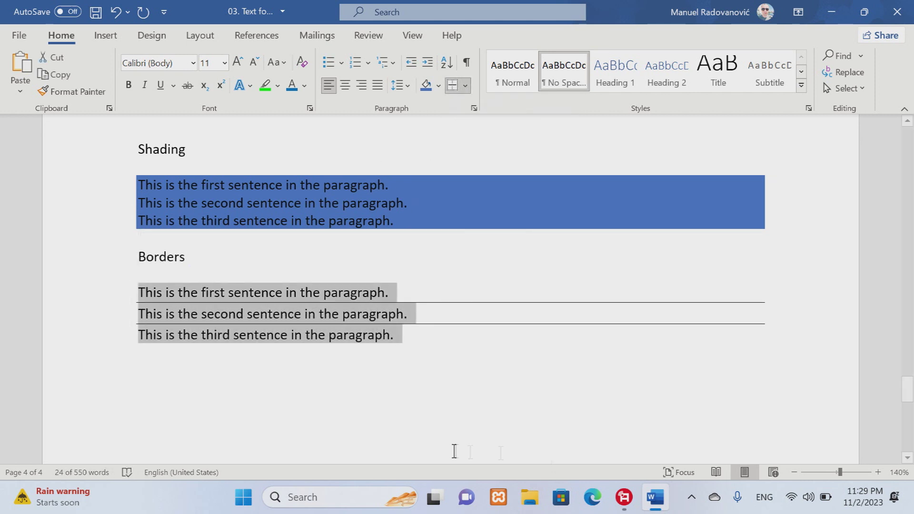
# Add the heading "STYLES" below the bordered sentences, followed by the line "This is some text. – Heading 2".
pyautogui.scroll(-1, 453, 449)
pyautogui.click(151, 344)
pyautogui.write('st')
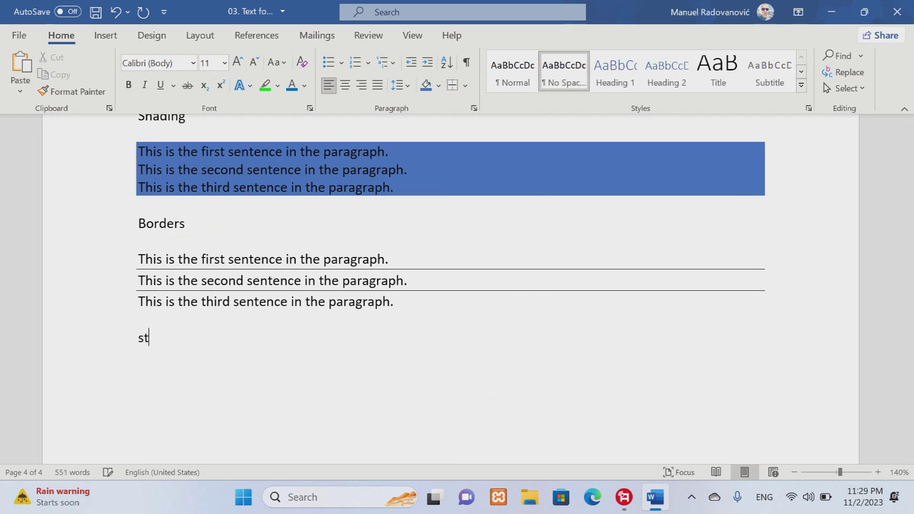
pyautogui.write('y')
pyautogui.press('BackSpace')
pyautogui.press('BackSpace')
pyautogui.press('BackSpace')
pyautogui.write('SThis is some text. /')
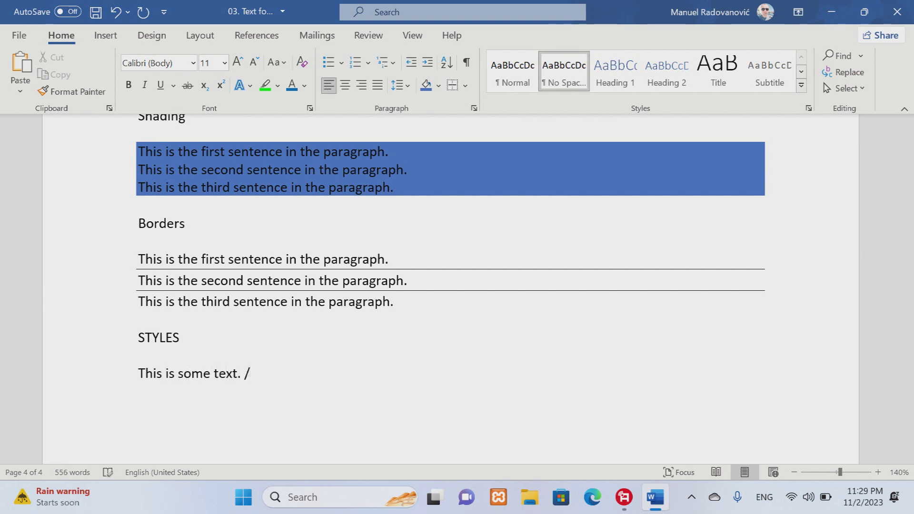
pyautogui.press('BackSpace')
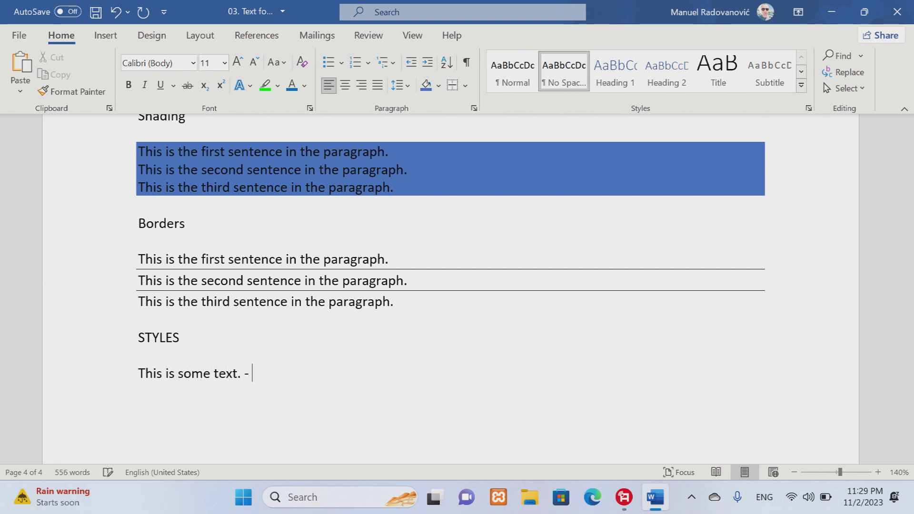
pyautogui.write('- Heading 2')
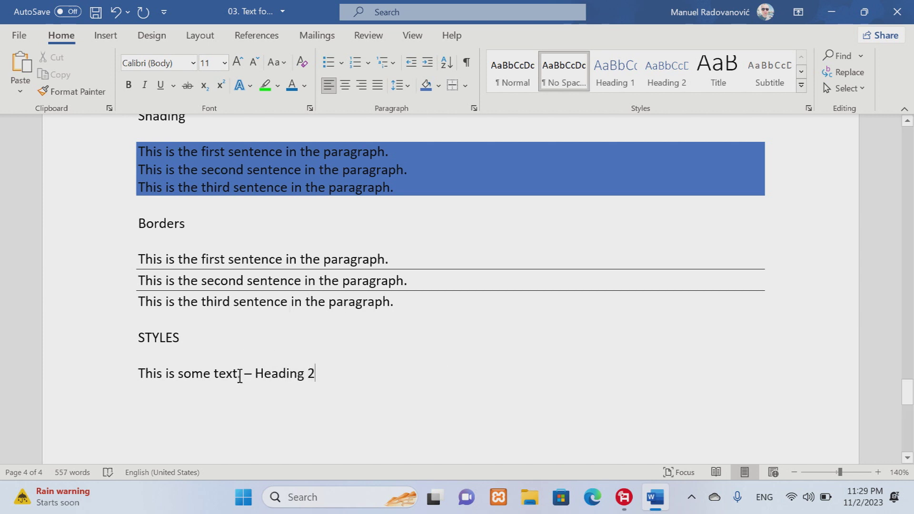
# Apply the Heading 2 style to the words "This is some text." under "STYLES".
pyautogui.moveTo(243, 373); pyautogui.dragTo(138, 373)
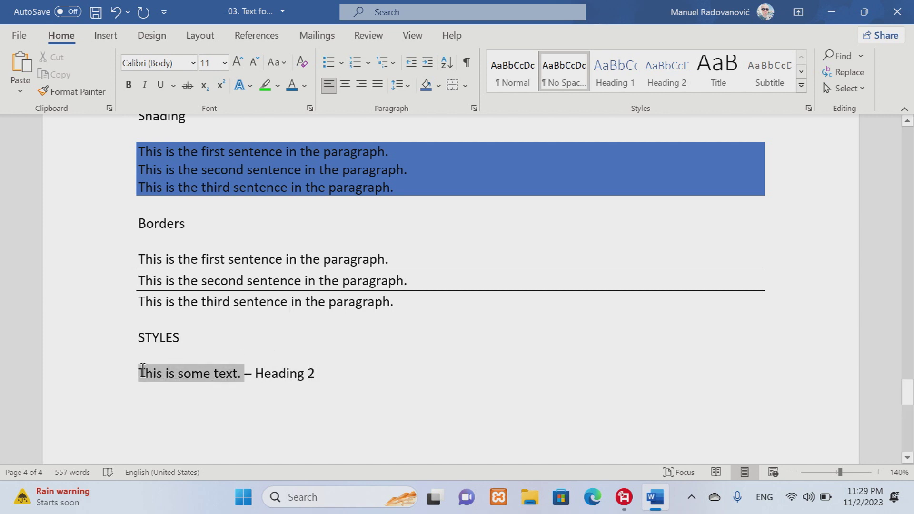
pyautogui.click(666, 71)
pyautogui.click(364, 377)
# Add the line "This is some text – Intense Quote" below the Heading 2 example.
pyautogui.press('Return')
pyautogui.write('This is some text')
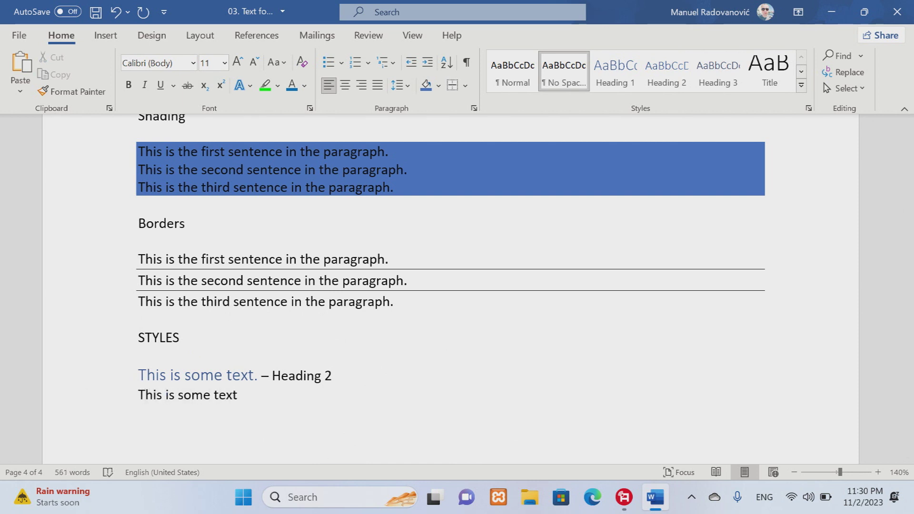
pyautogui.write(' - intense Quote')
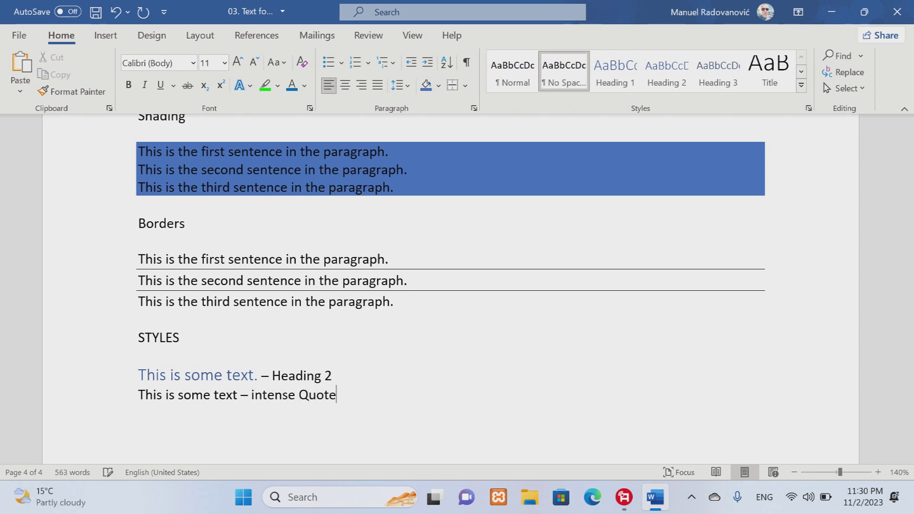
pyautogui.click(254, 394)
pyautogui.press('Delete')
pyautogui.write('I')
# Format the line "This is some text – Intense Quote" with the Intense Quote style.
pyautogui.moveTo(354, 399); pyautogui.dragTo(137, 399)
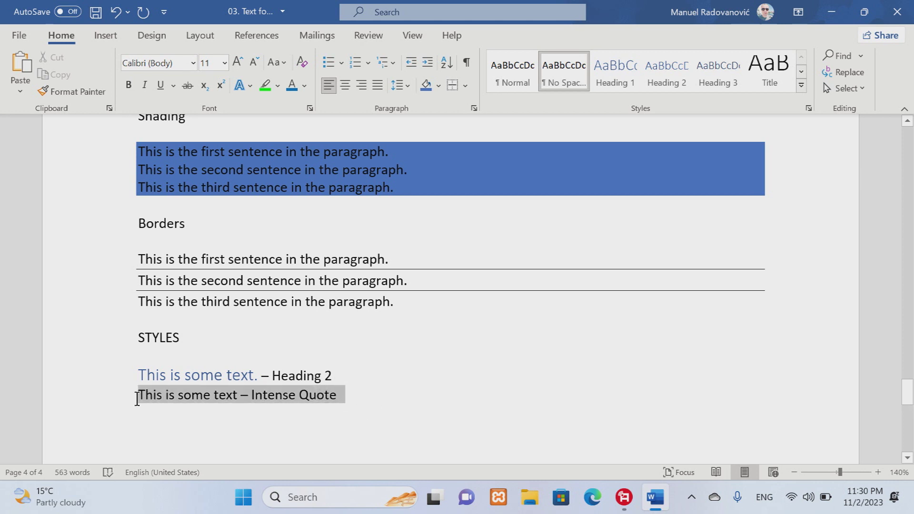
pyautogui.click(800, 86)
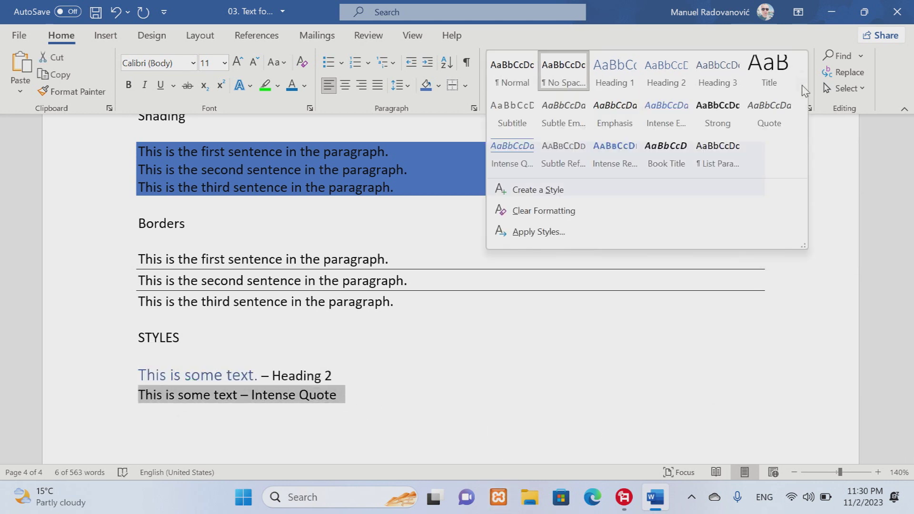
pyautogui.click(512, 147)
# Write "Styles give you document a consistent, polished look." below the quote, plus the heading "EDITING" and "Find – find text in the document".
pyautogui.scroll(-3, 458, 289)
pyautogui.click(305, 385)
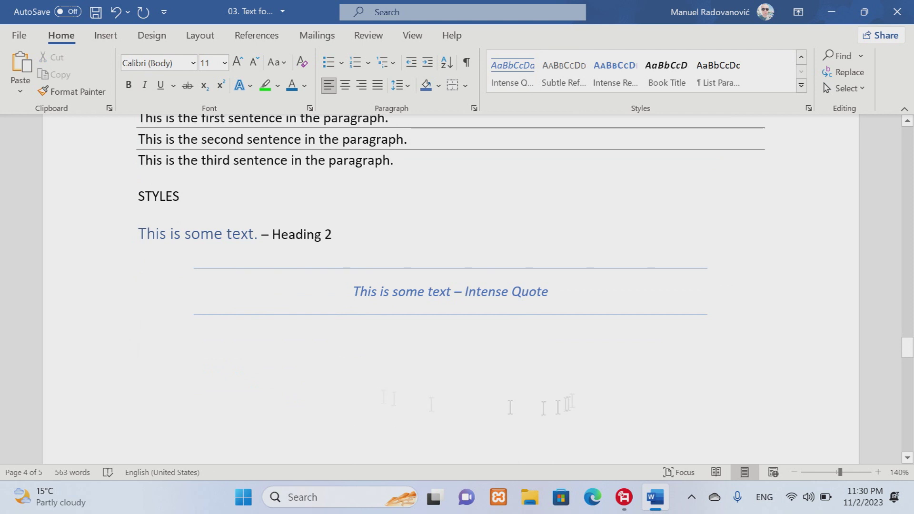
pyautogui.write('Styl')
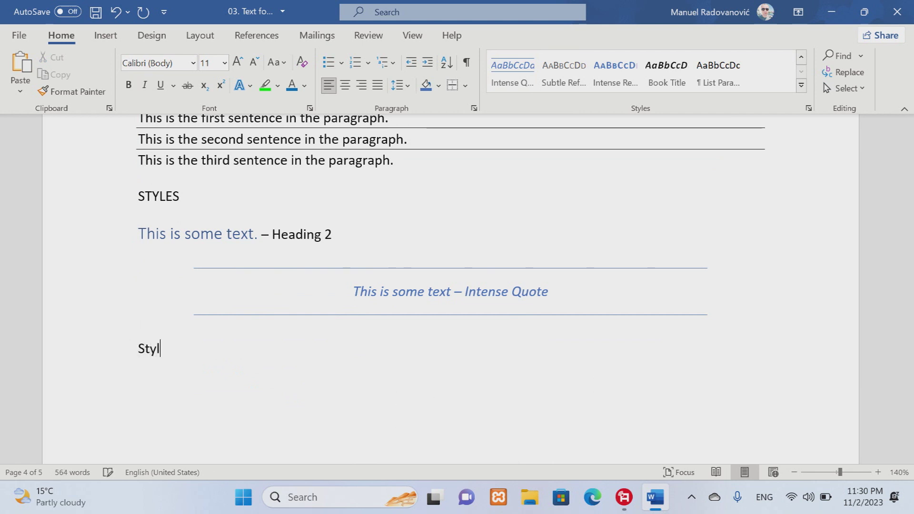
pyautogui.write('es give you document')
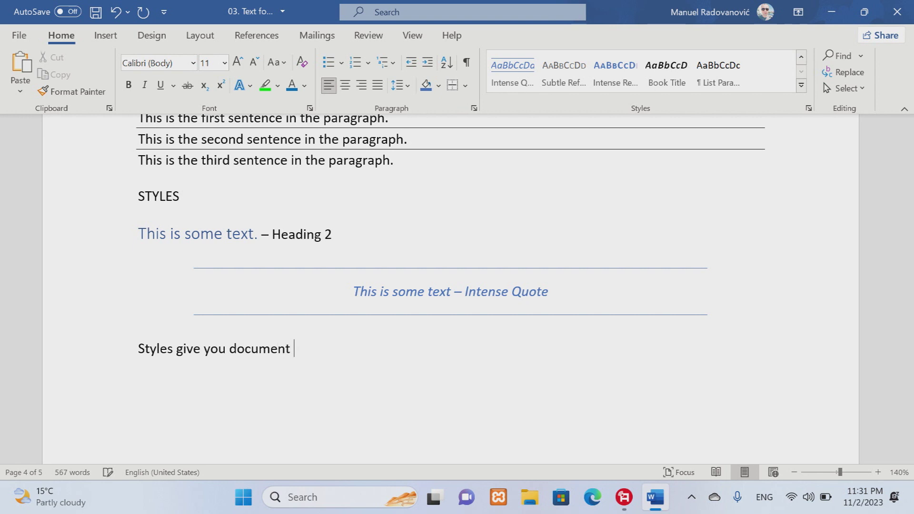
pyautogui.write(' a consistent, polished')
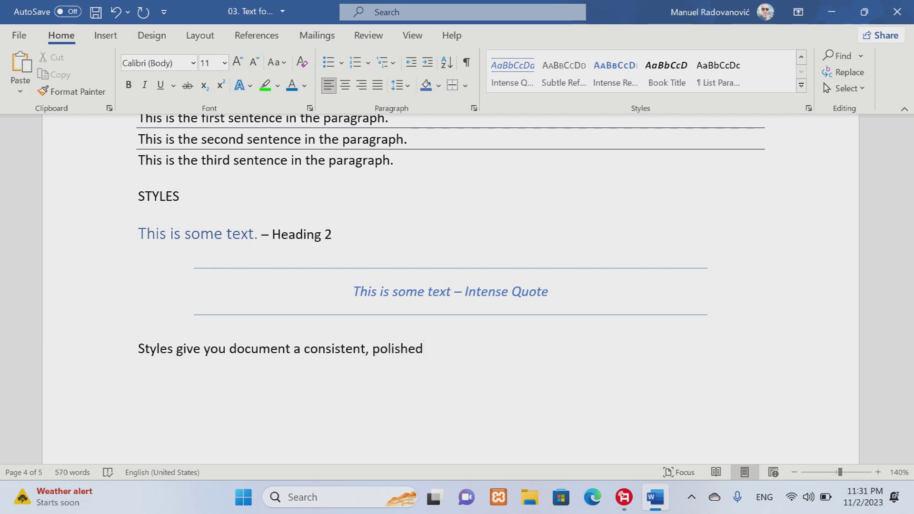
pyautogui.write(' looED')
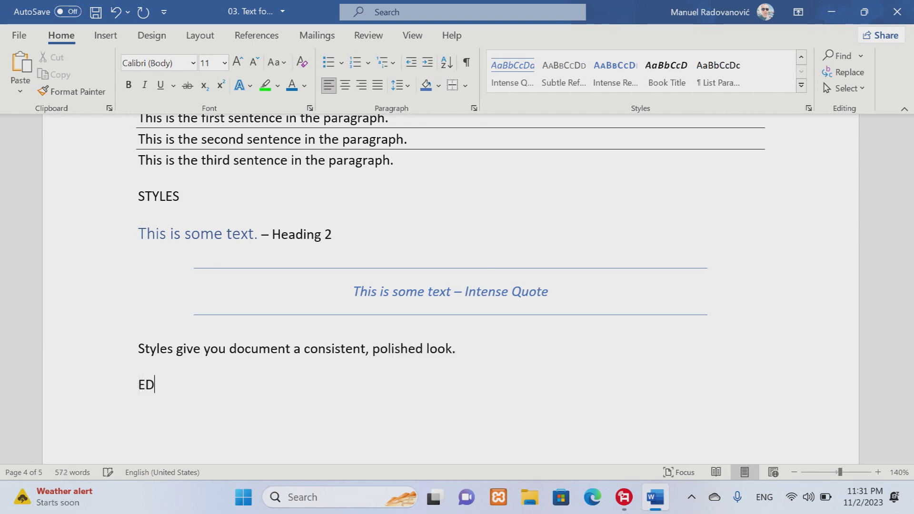
pyautogui.write('Find - find text in the document')
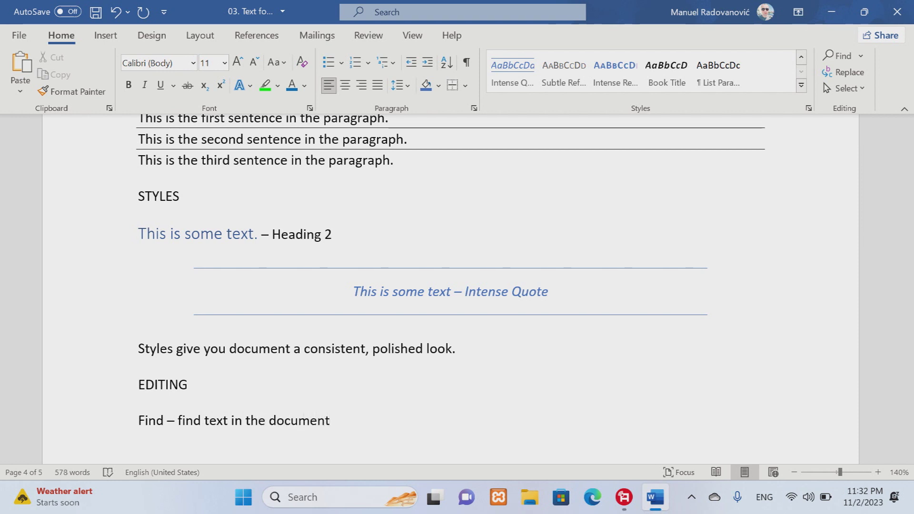
# Search the document for "text" and look through the highlighted matches across the pages.
pyautogui.click(854, 56)
pyautogui.write('tex')
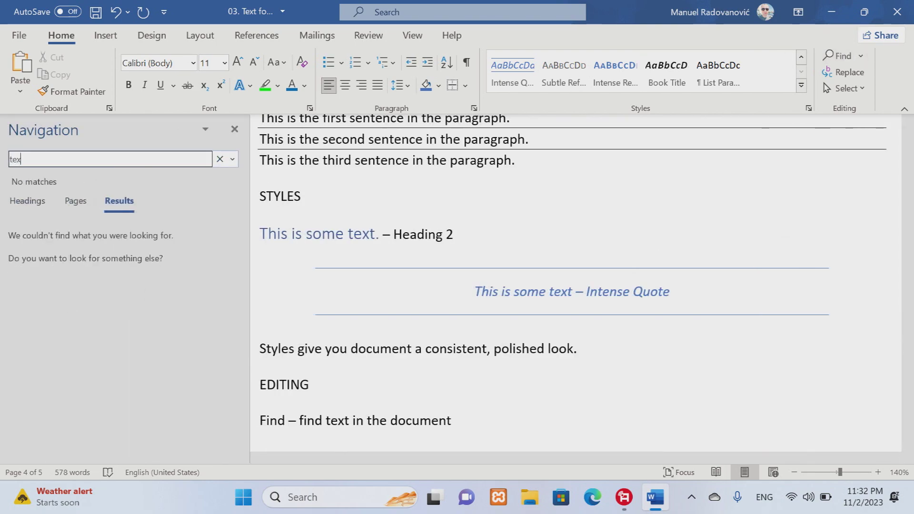
pyautogui.write('t')
pyautogui.scroll(-15, 413, 242)
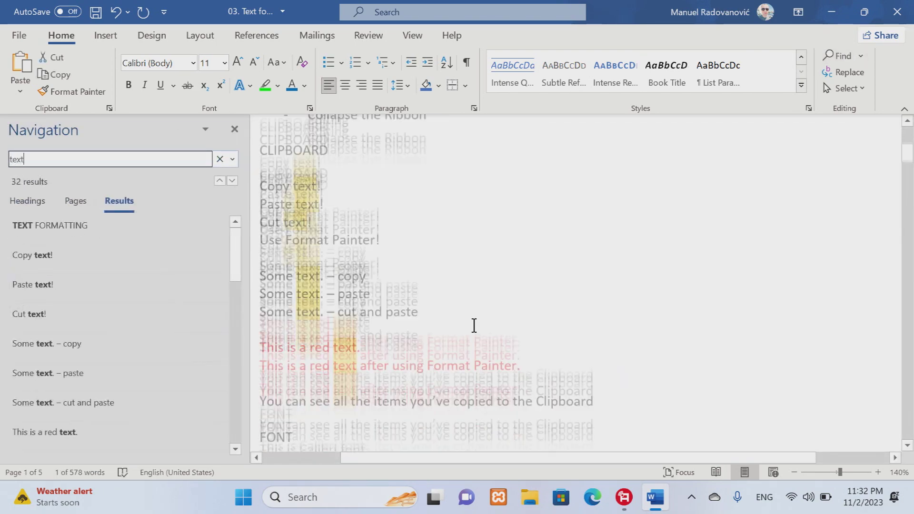
pyautogui.scroll(-15, 456, 324)
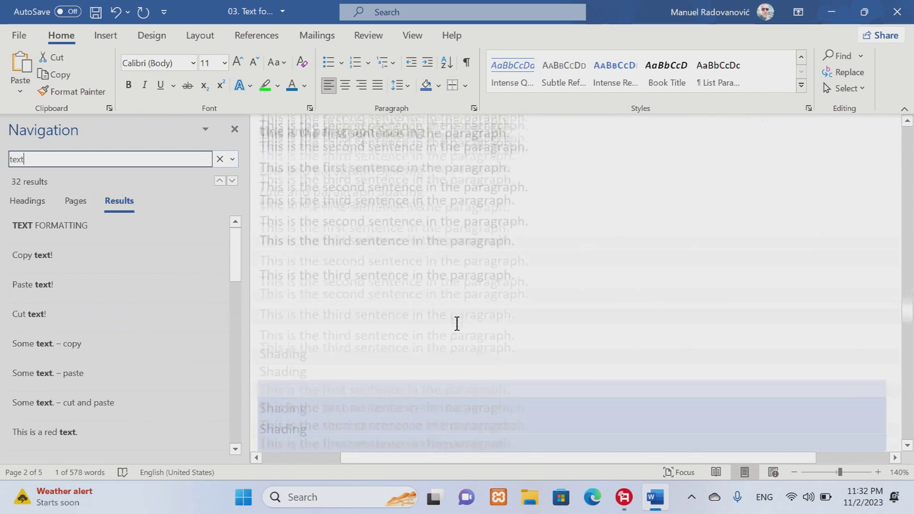
pyautogui.scroll(5, 499, 308)
pyautogui.moveTo(907, 329); pyautogui.dragTo(908, 124)
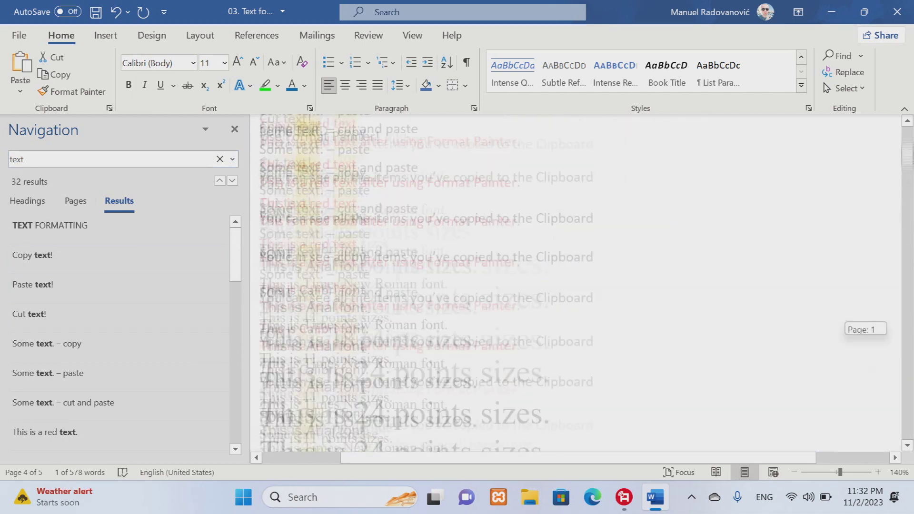
# Search the document for "find" instead, and close the search.
pyautogui.doubleClick(50, 159)
pyautogui.write('tind')
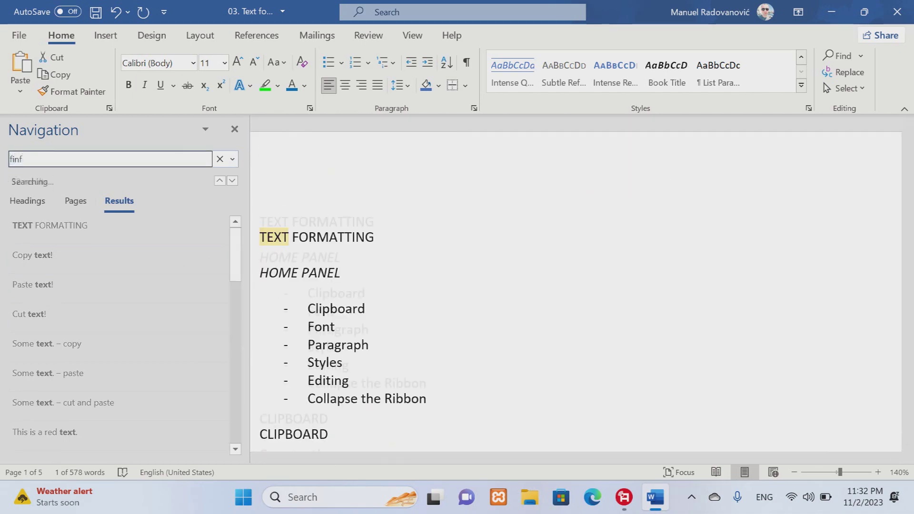
pyautogui.click(234, 129)
# Add the line "Replace – search and replace some text in the document" below the Find line under "EDITING".
pyautogui.click(351, 195)
pyautogui.press('Return')
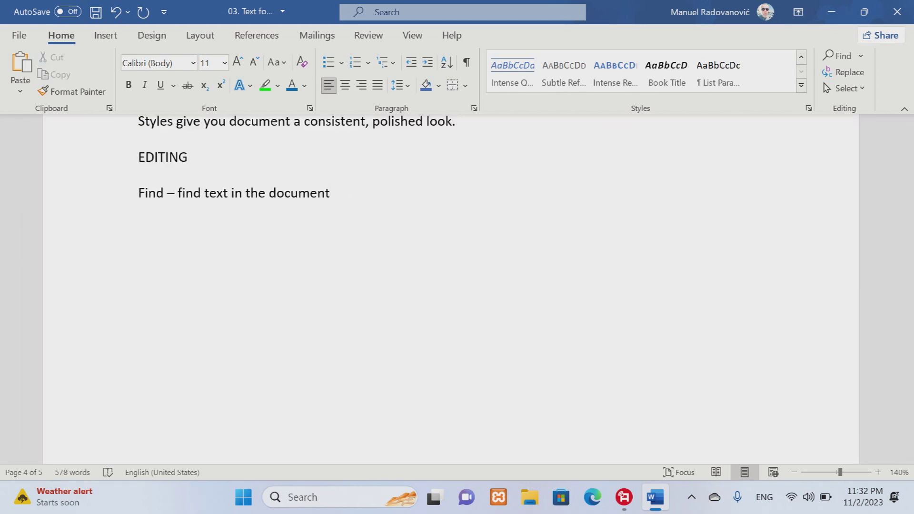
pyautogui.write('Replace ')
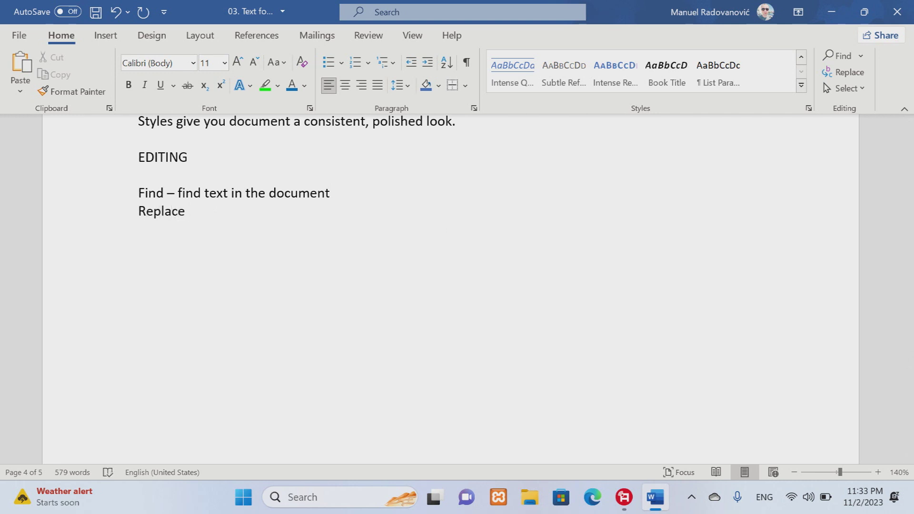
pyautogui.write('- search and re')
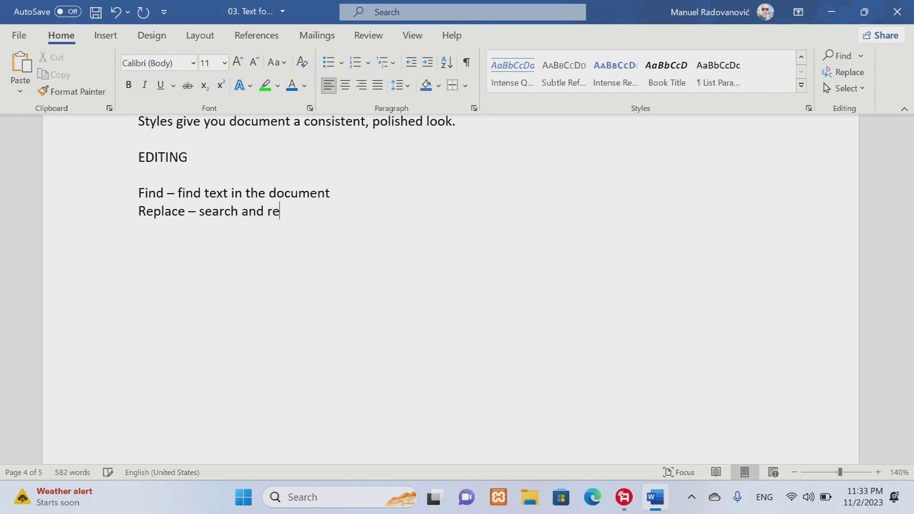
pyautogui.write('pla')
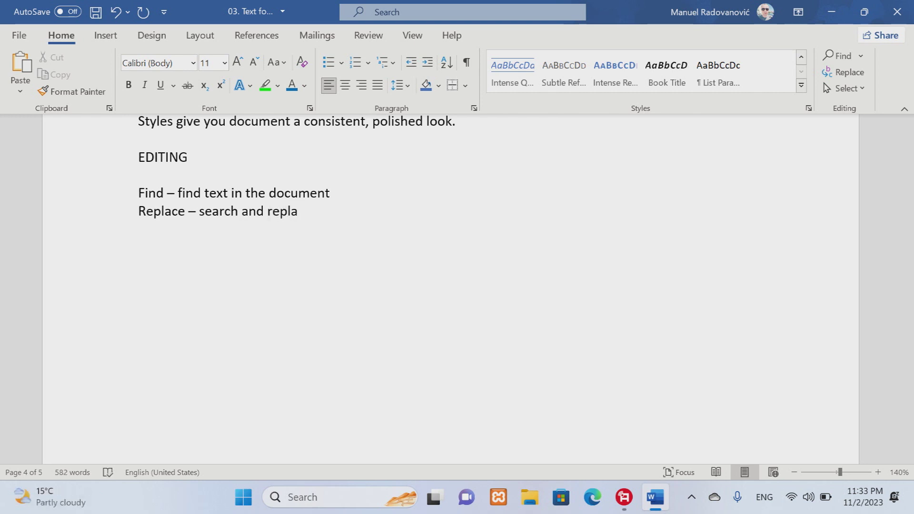
pyautogui.write('ce some text in the document')
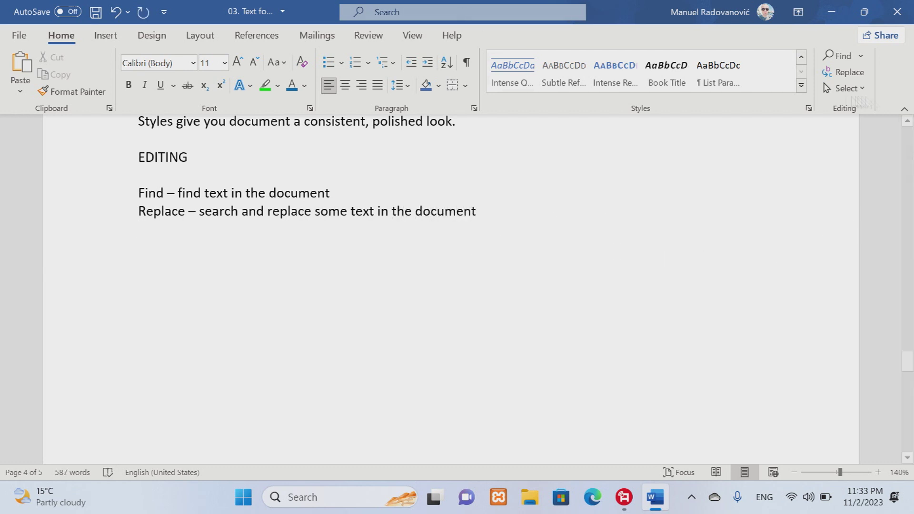
# Replace only the word "Replace" that begins the Replace line with "replacexxx", and delete the added "xxx" from it.
pyautogui.click(863, 75)
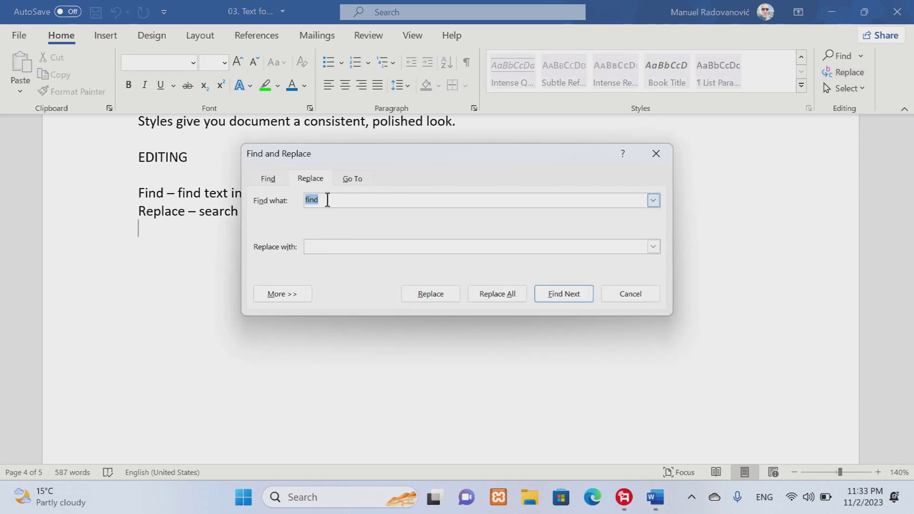
pyautogui.write('replacexxx')
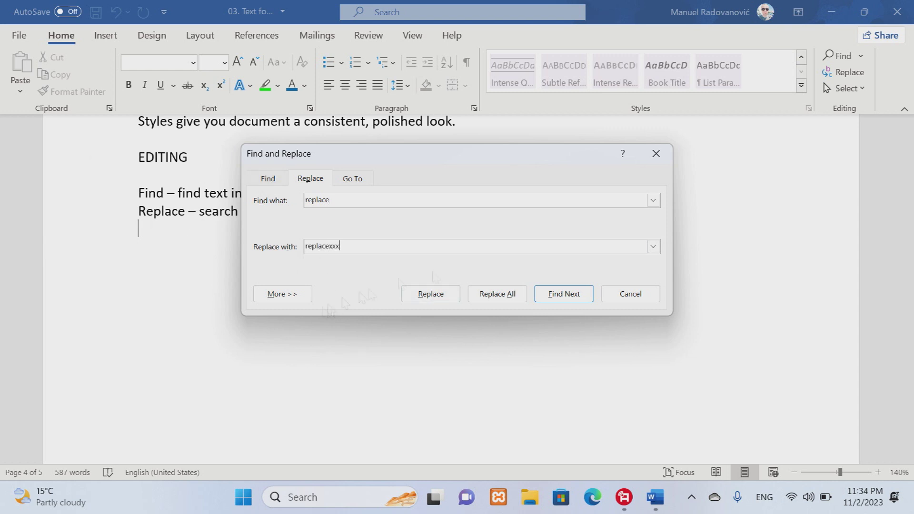
pyautogui.click(431, 294)
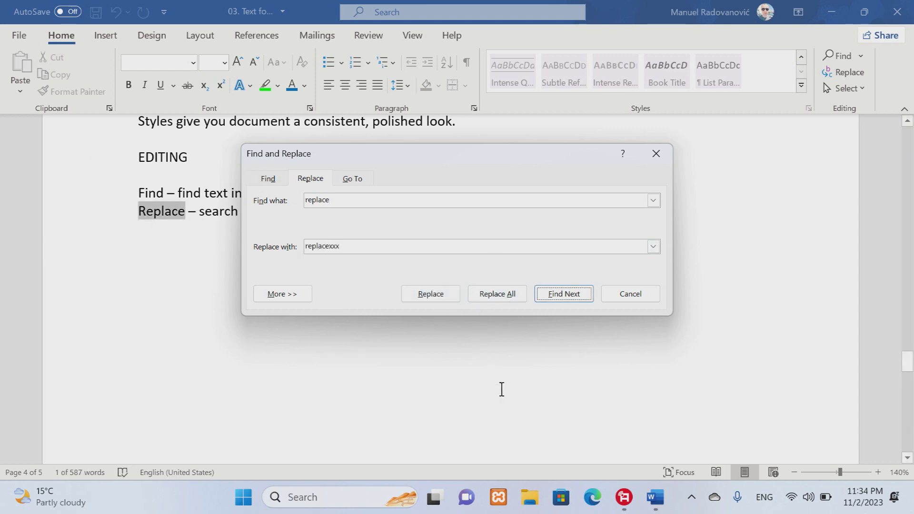
pyautogui.click(431, 296)
pyautogui.click(561, 174)
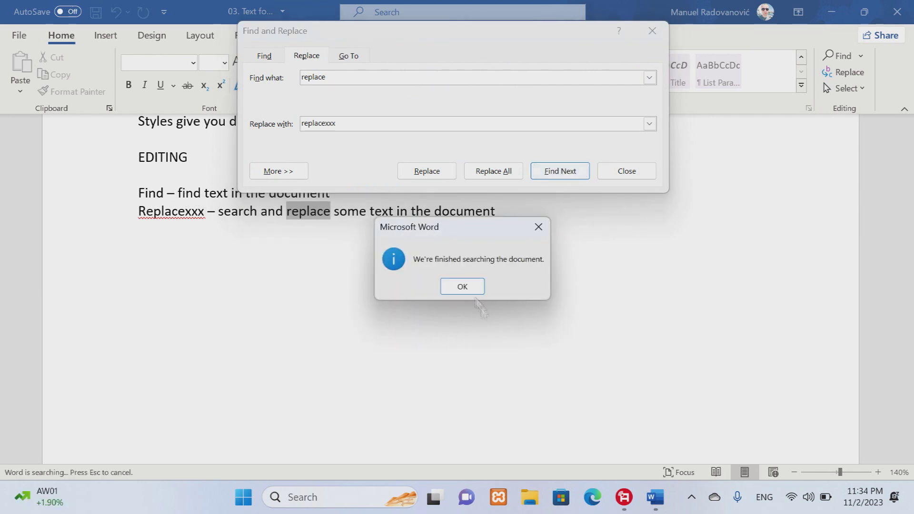
pyautogui.click(471, 288)
pyautogui.click(624, 170)
pyautogui.moveTo(185, 320); pyautogui.dragTo(204, 319)
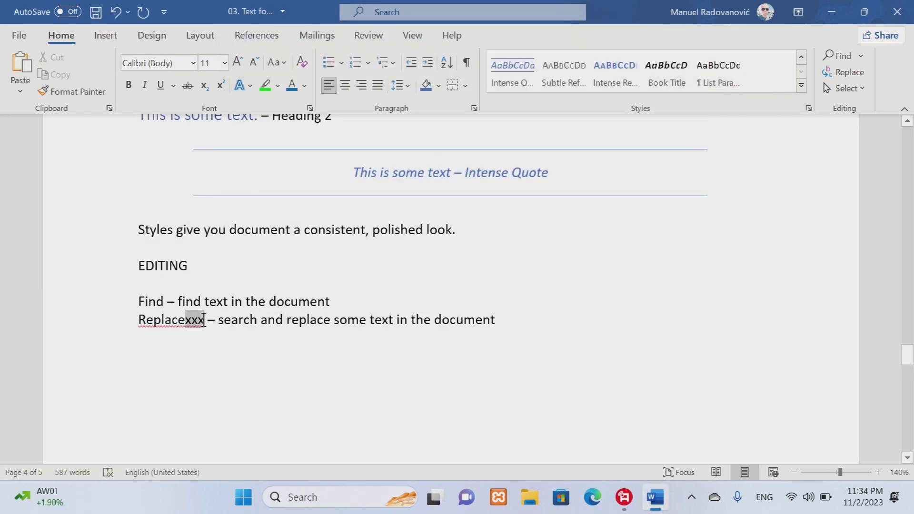
pyautogui.press('Delete')
# Add the line "Select – text or objects in your document" below the Replace line under "EDITING".
pyautogui.press('Return')
pyautogui.write('Select')
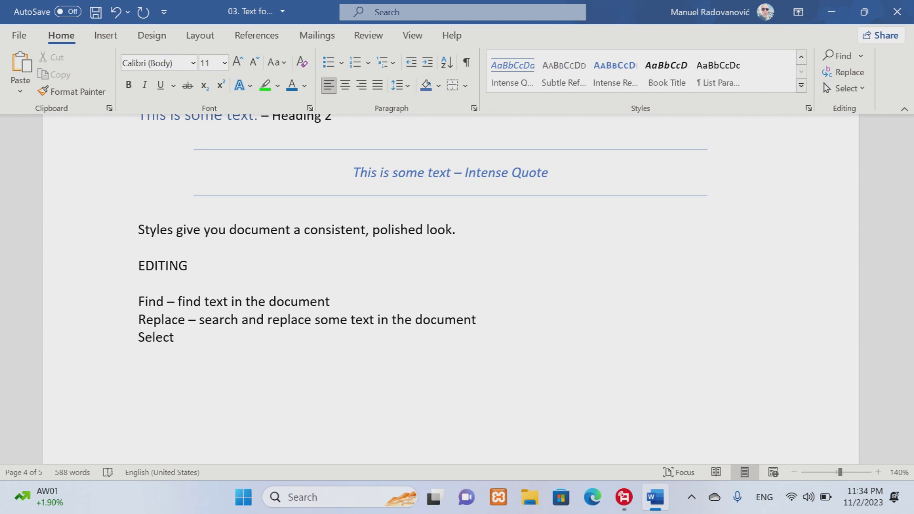
pyautogui.write(' - text')
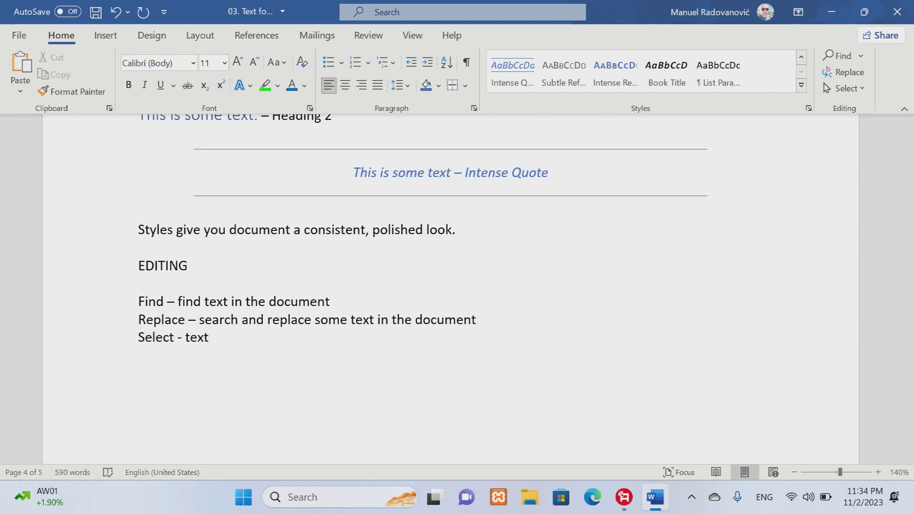
pyautogui.write(' or objects')
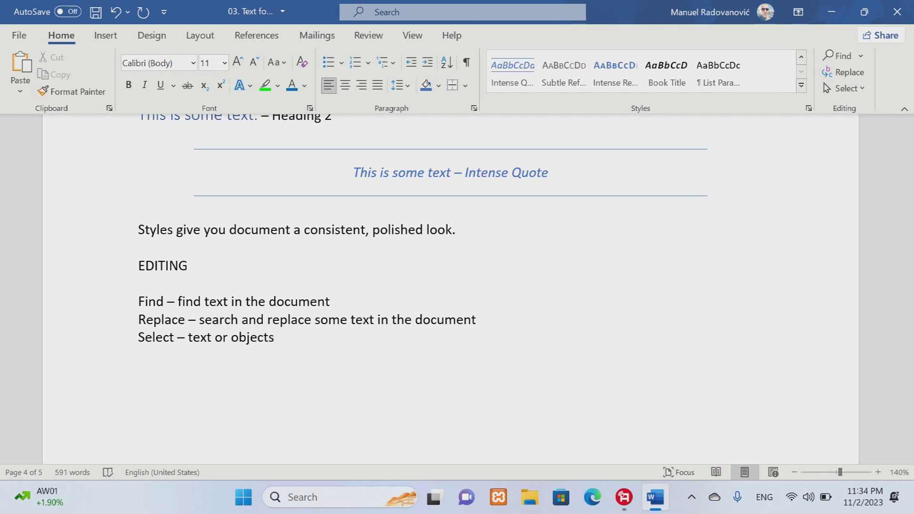
pyautogui.write(' in your document')
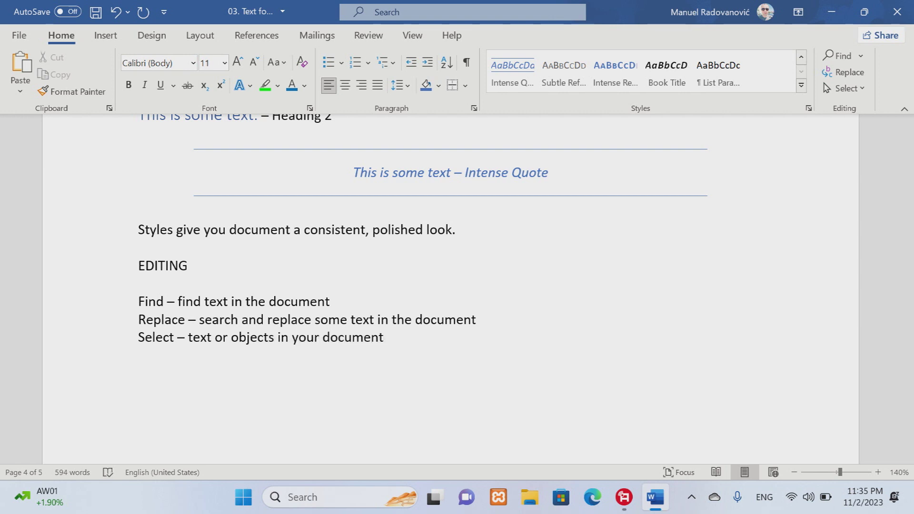
# Select the entire document, look through the selection across the pages, and clear it at the end of the text.
pyautogui.click(845, 88)
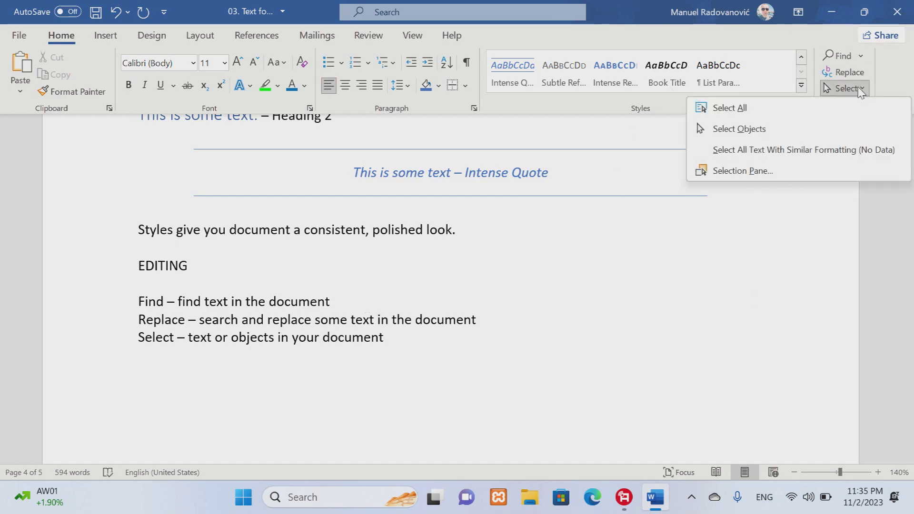
pyautogui.click(757, 109)
pyautogui.scroll(10, 752, 293)
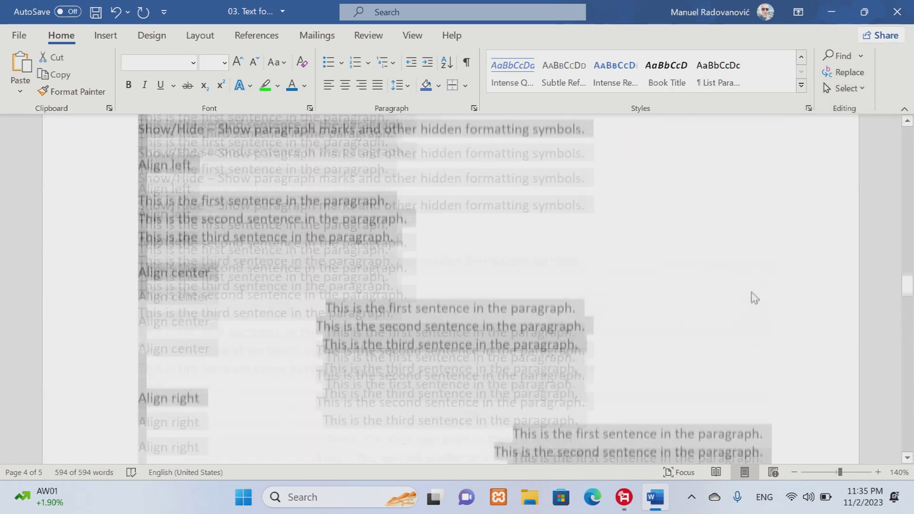
pyautogui.scroll(15, 747, 297)
pyautogui.moveTo(907, 169); pyautogui.dragTo(907, 369)
pyautogui.click(316, 252)
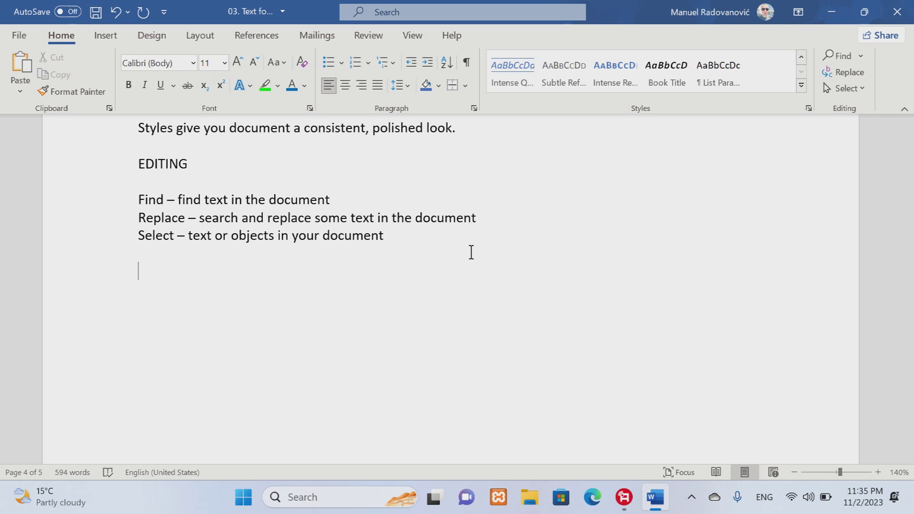
# Delete the surplus blank lines that run from below the Select line onto the last page.
pyautogui.scroll(-10, 470, 252)
pyautogui.press('Delete')
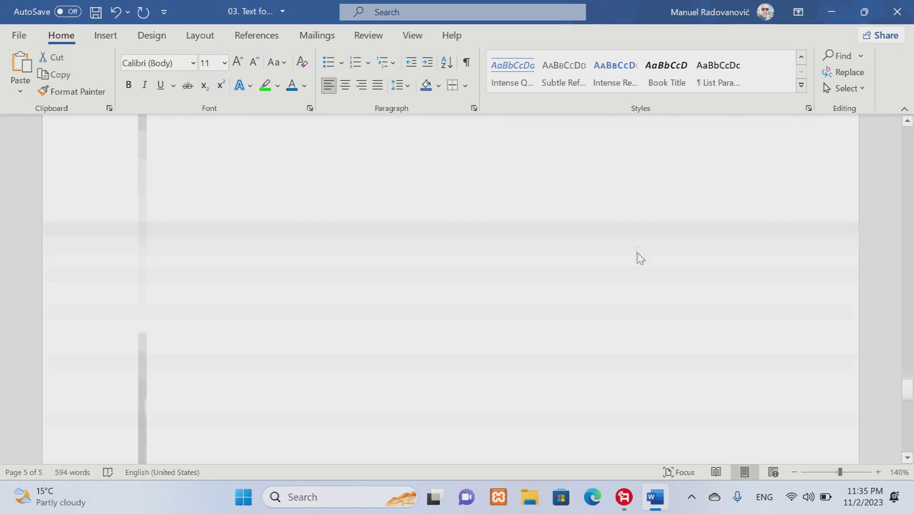
pyautogui.scroll(3, 593, 318)
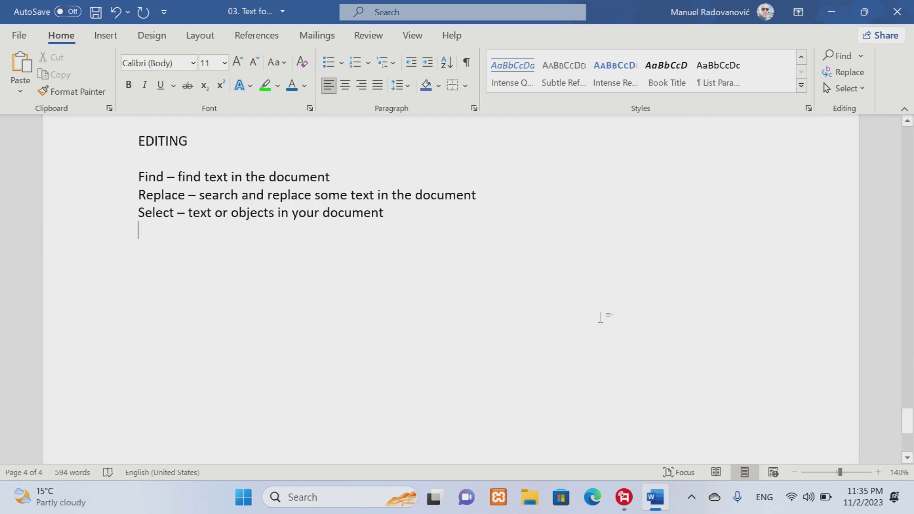
# Add the heading "COLLAPSE THE RIBBON" and the sentence "You can collapse the ribbon so only the tab names show.".
pyautogui.press('Return')
pyautogui.write('COLLAPSE THE RIBBON  ')
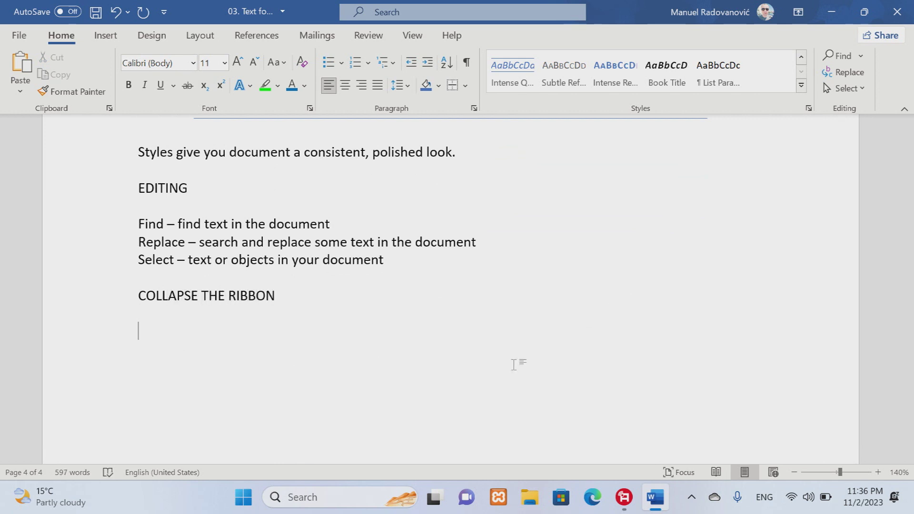
pyautogui.write('You can collapse the ribbon so only the tab names show.')
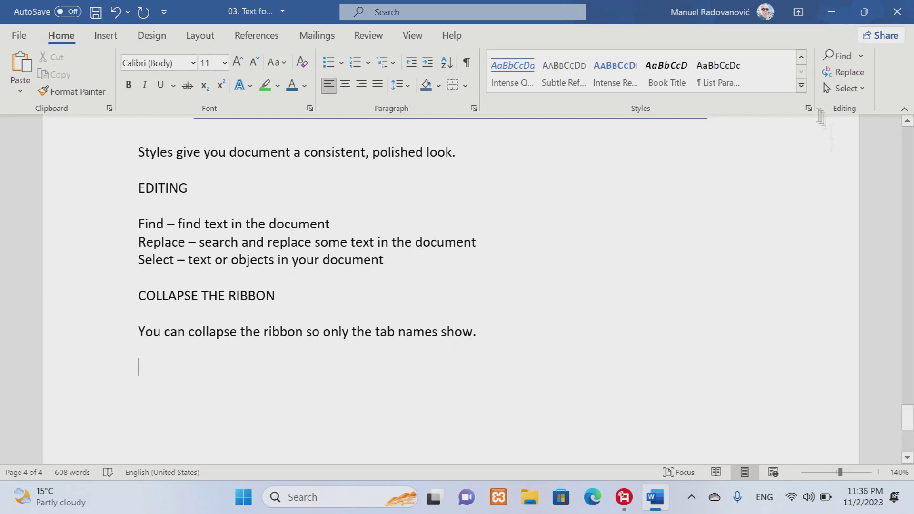
# Collapse the ribbon so only the tab names are displayed above the document.
pyautogui.click(904, 109)
pyautogui.scroll(2, 707, 359)
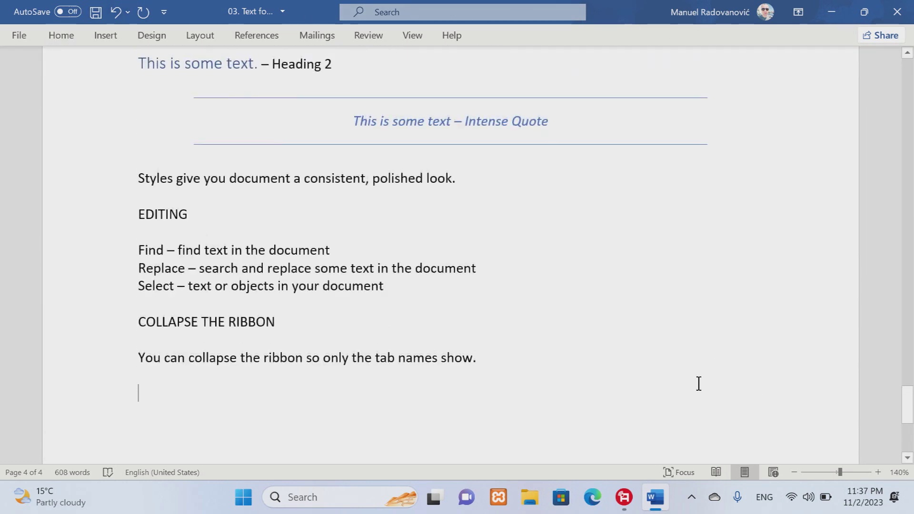
pyautogui.rightClick(745, 44)
pyautogui.press('Escape')
# Set the ribbon display to Auto-hide Ribbon and temporarily reveal the hidden ribbon.
pyautogui.click(797, 15)
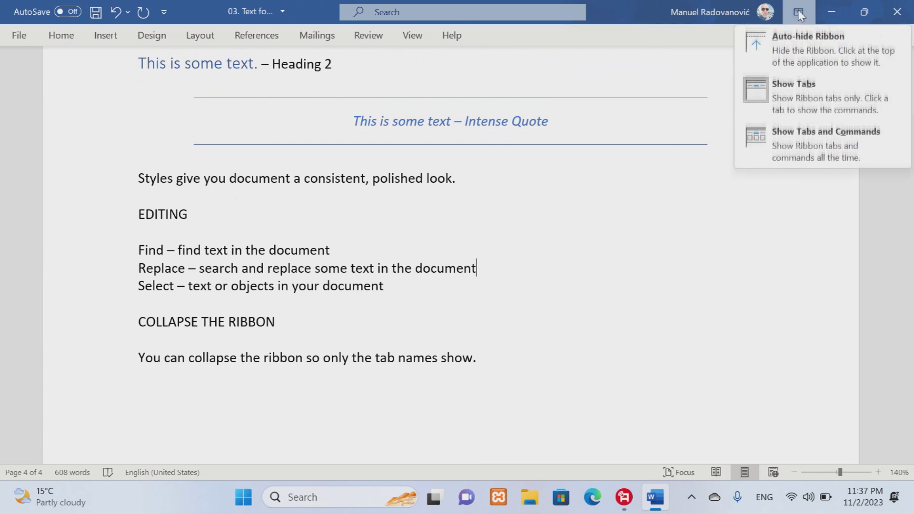
pyautogui.click(808, 47)
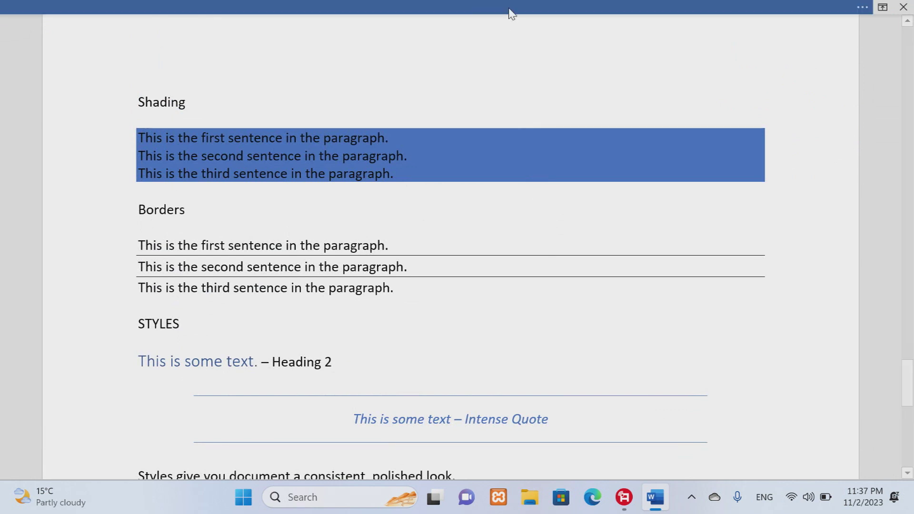
pyautogui.click(786, 6)
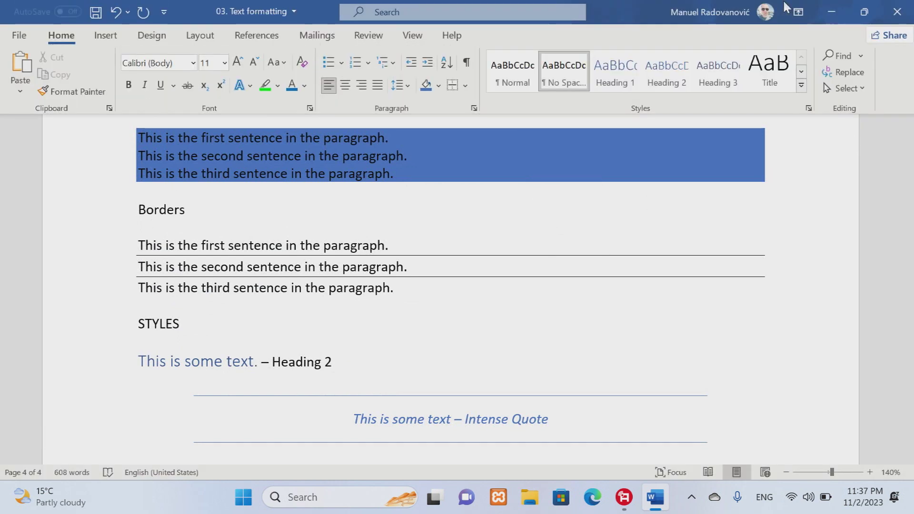
# Switch the ribbon display to Show Tabs, and restore the full ribbon with Show Tabs and Commands.
pyautogui.click(799, 12)
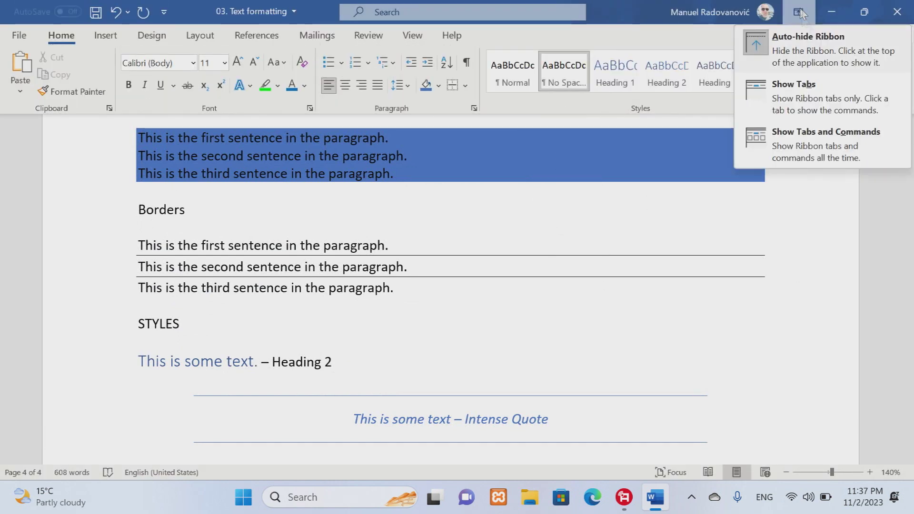
pyautogui.click(808, 90)
pyautogui.scroll(3, 709, 362)
pyautogui.scroll(-5, 679, 314)
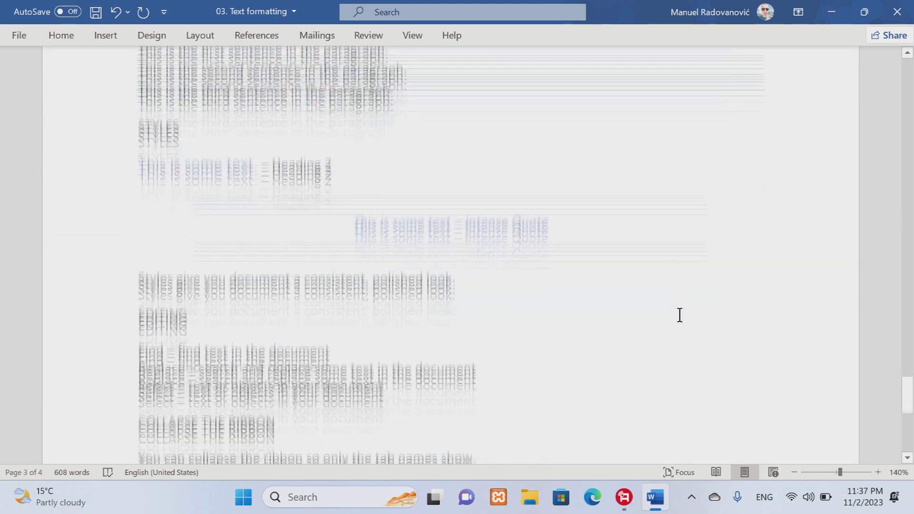
pyautogui.click(798, 11)
pyautogui.click(785, 138)
# Write "Share button is a shortcut to save the document to cloud and then you can share it with others." below the ribbon sentence.
pyautogui.scroll(-5, 738, 286)
pyautogui.press('Return')
pyautogui.press('Return')
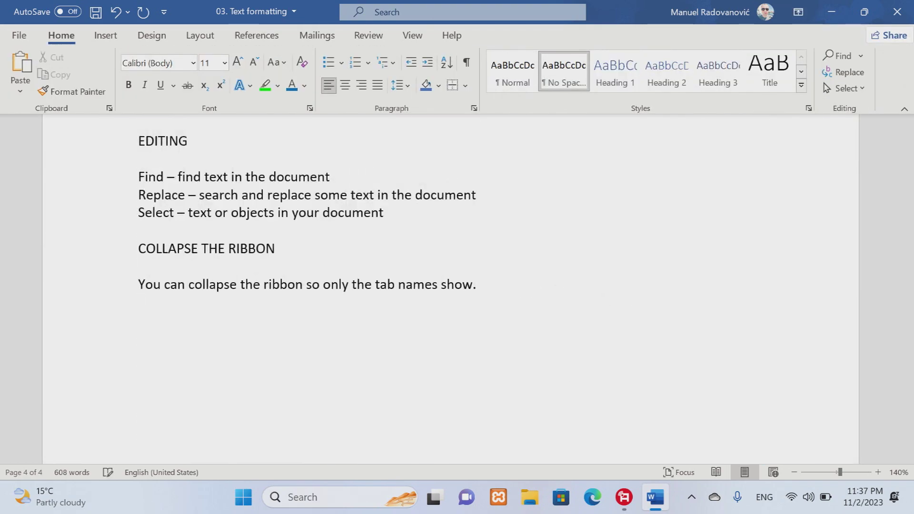
pyautogui.write('Share button is a sg')
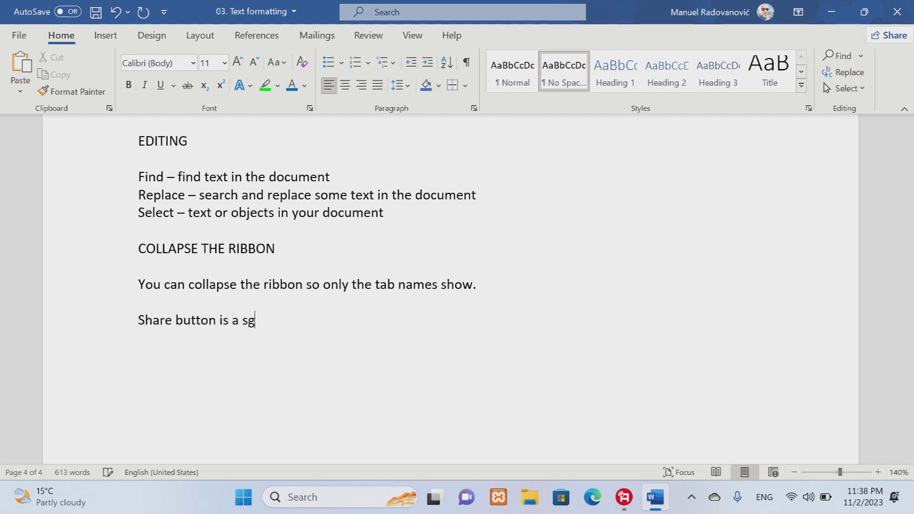
pyautogui.press('BackSpace')
pyautogui.write('hortcut to save the document')
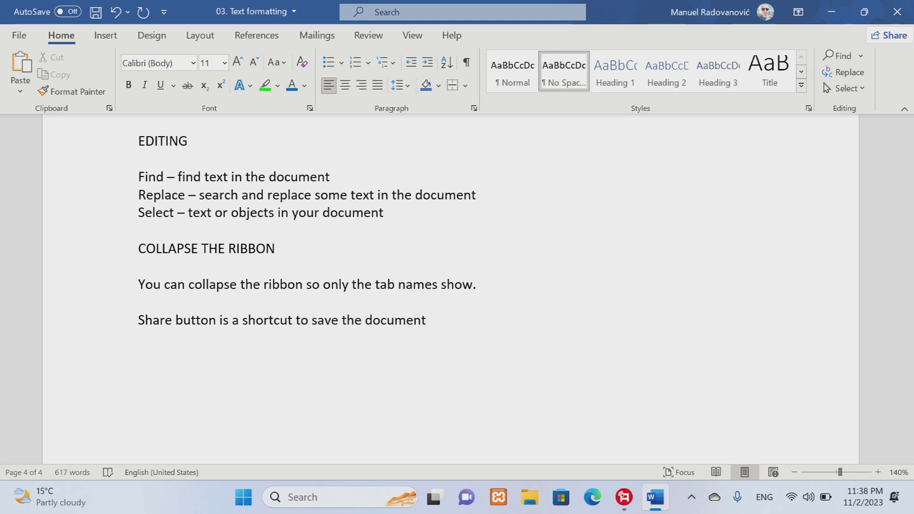
pyautogui.write(' to cloud and then')
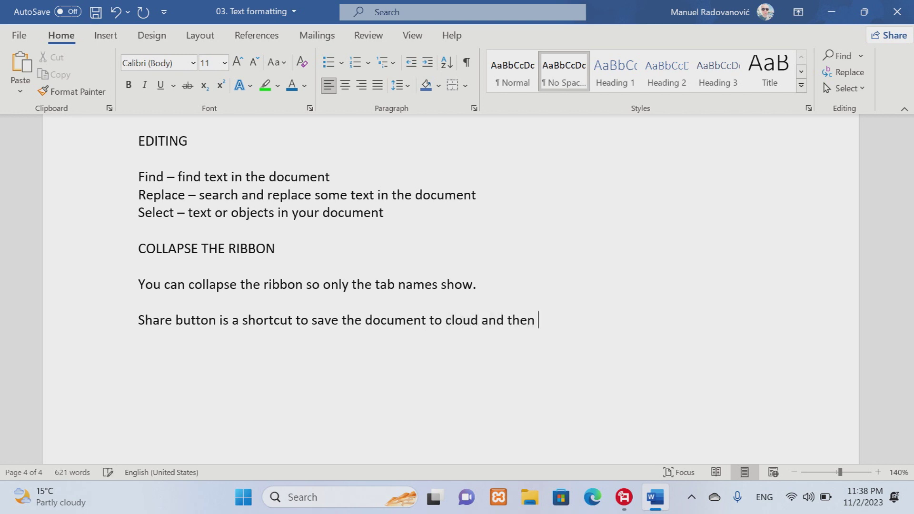
pyautogui.write(' you can share')
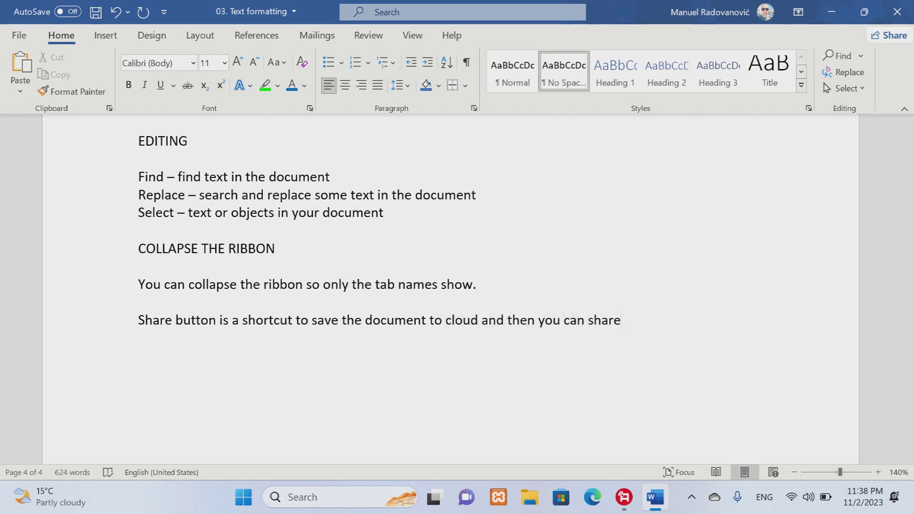
pyautogui.write(' it with other')
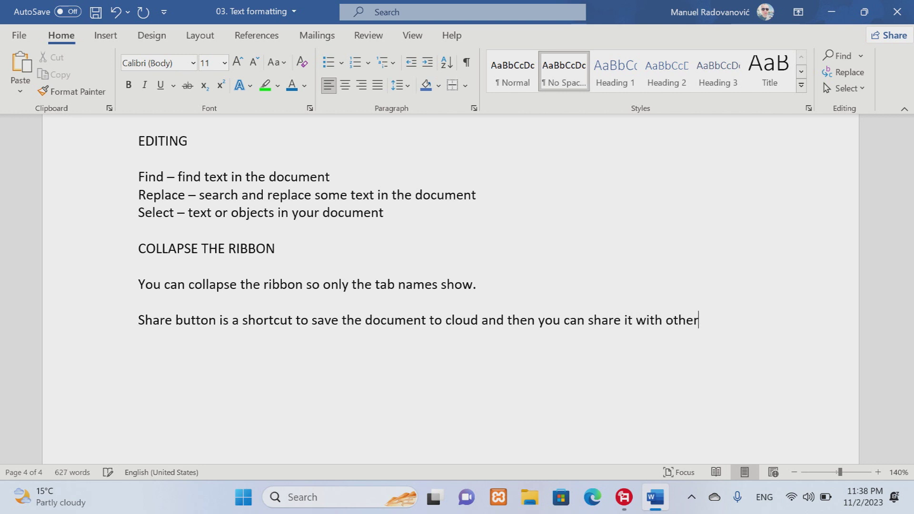
pyautogui.write('s.')
# Make the Share button sentence bold with a blue font colour.
pyautogui.moveTo(720, 319); pyautogui.dragTo(137, 320)
pyautogui.click(128, 85)
pyautogui.click(304, 86)
pyautogui.click(342, 143)
pyautogui.click(367, 363)
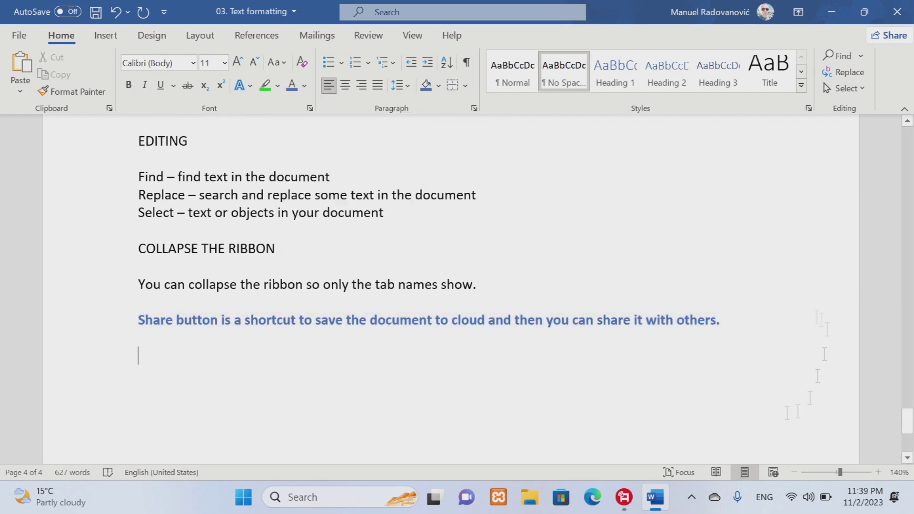
# Open the document's sharing options.
pyautogui.click(894, 38)
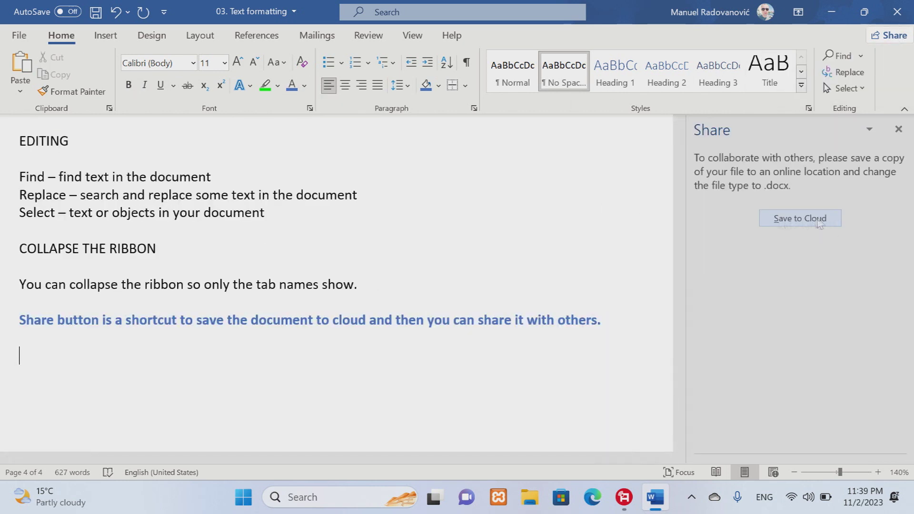